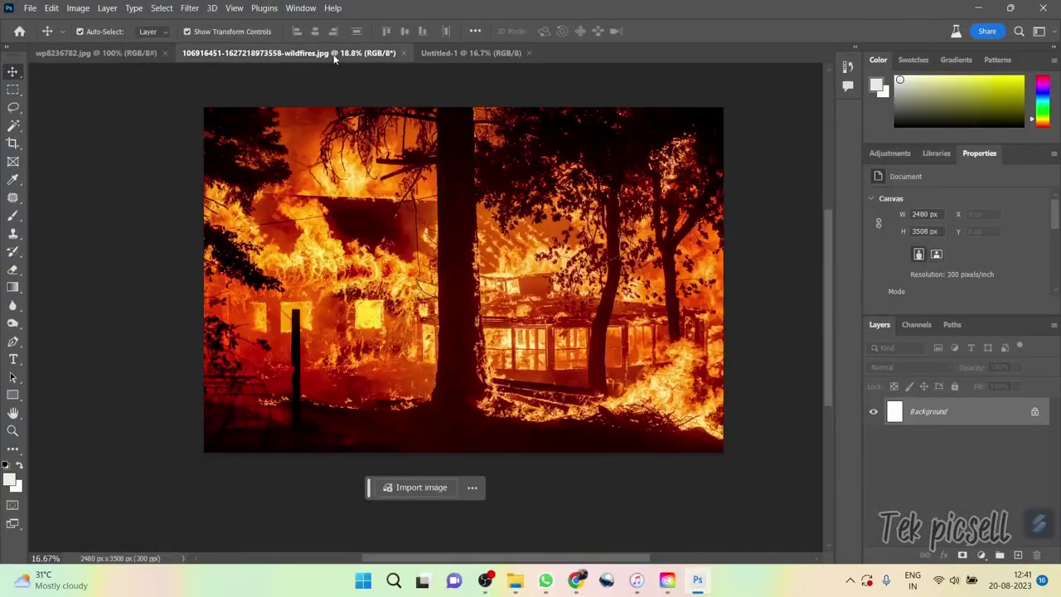
# - Move the wildfire photo into Untitled-1 and enlarge it to cover the page
pyautogui.moveTo(464, 273); pyautogui.dragTo(473, 50)
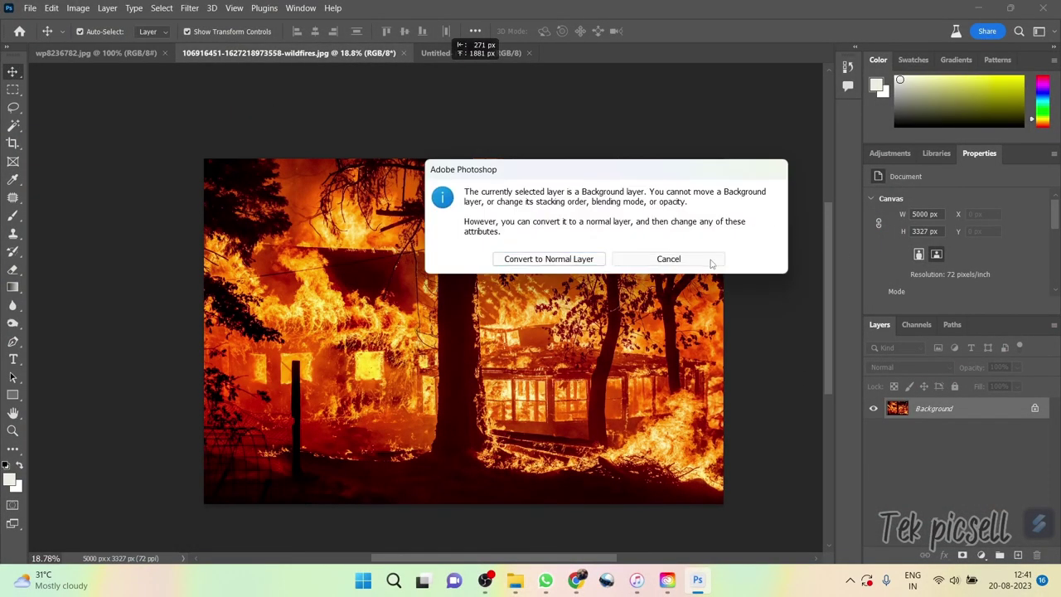
pyautogui.click(485, 258)
pyautogui.moveTo(464, 274)
pyautogui.mouseDown()
pyautogui.moveTo(391, 222)
pyautogui.moveTo(476, 396)
pyautogui.moveTo(404, 423)
pyautogui.moveTo(415, 425)
pyautogui.mouseUp()
pyautogui.hotkey('ctrl', 't')
pyautogui.moveTo(540, 477); pyautogui.dragTo(599, 516)
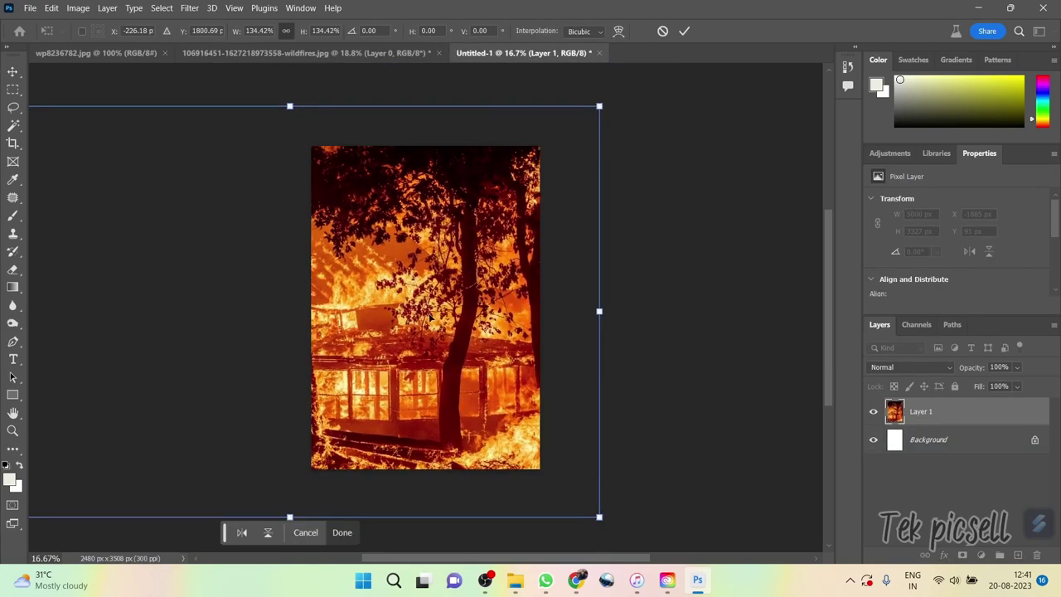
pyautogui.moveTo(464, 286); pyautogui.dragTo(497, 307)
pyautogui.press('Return')
# - Convert the fire layer into a Smart Object
pyautogui.rightClick(967, 416)
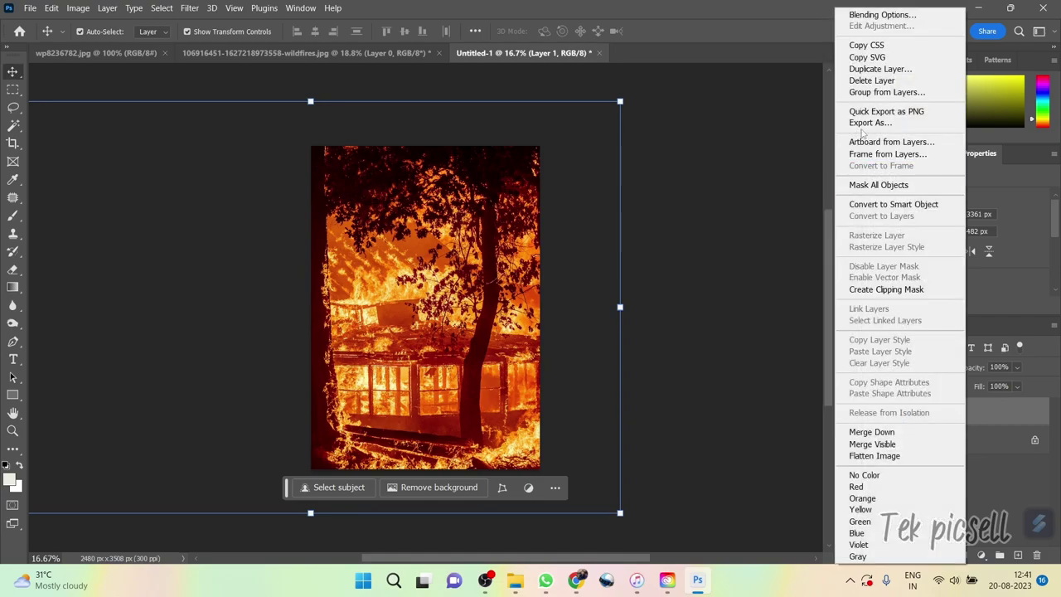
pyautogui.click(878, 69)
pyautogui.press('Return')
pyautogui.rightClick(945, 406)
pyautogui.click(872, 204)
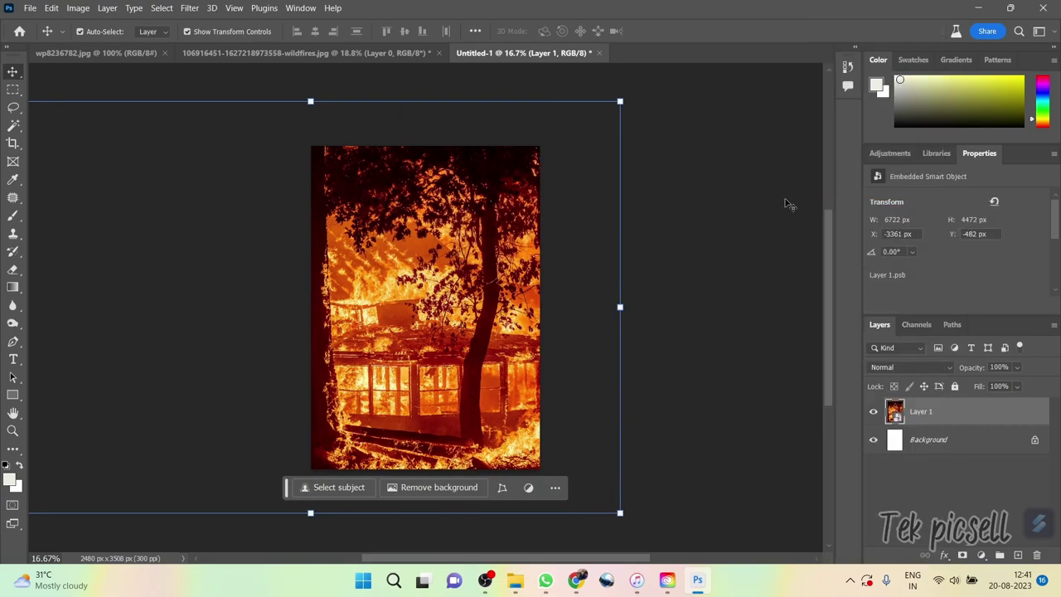
# - Apply a Gaussian Blur to the fire smart object
pyautogui.click(189, 8)
pyautogui.moveTo(197, 176)
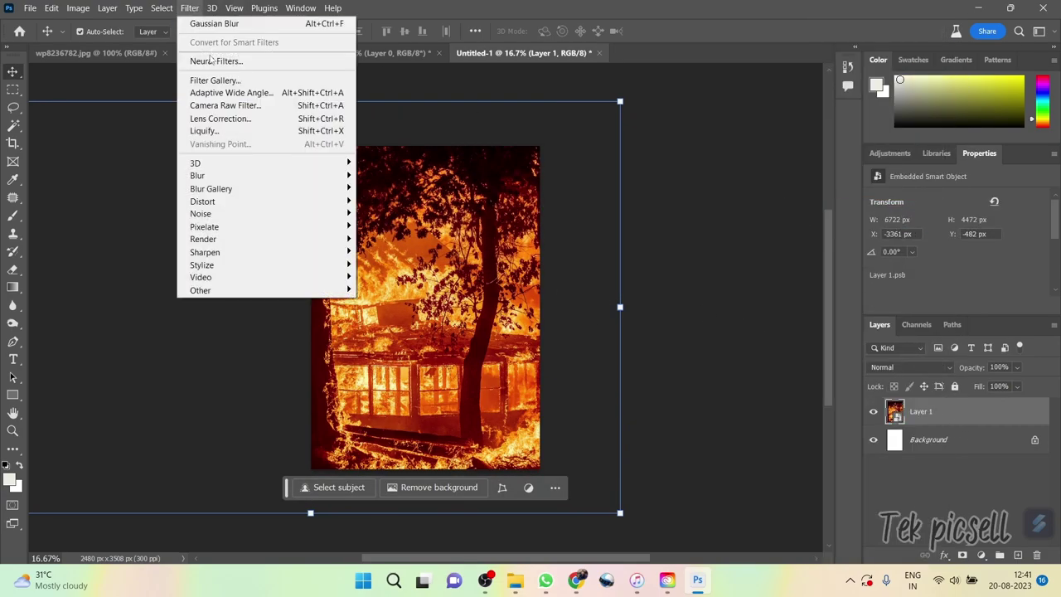
pyautogui.click(386, 228)
pyautogui.click(907, 100)
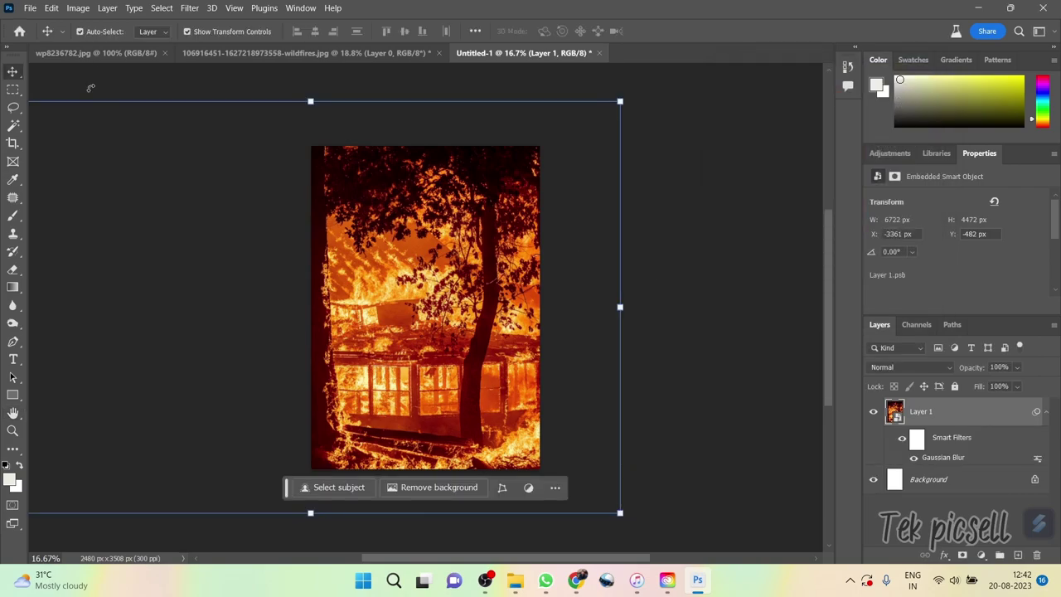
# - Switch to the shirtless man photo and pick the Object Selection tool
pyautogui.click(97, 52)
pyautogui.rightClick(17, 126)
pyautogui.click(75, 126)
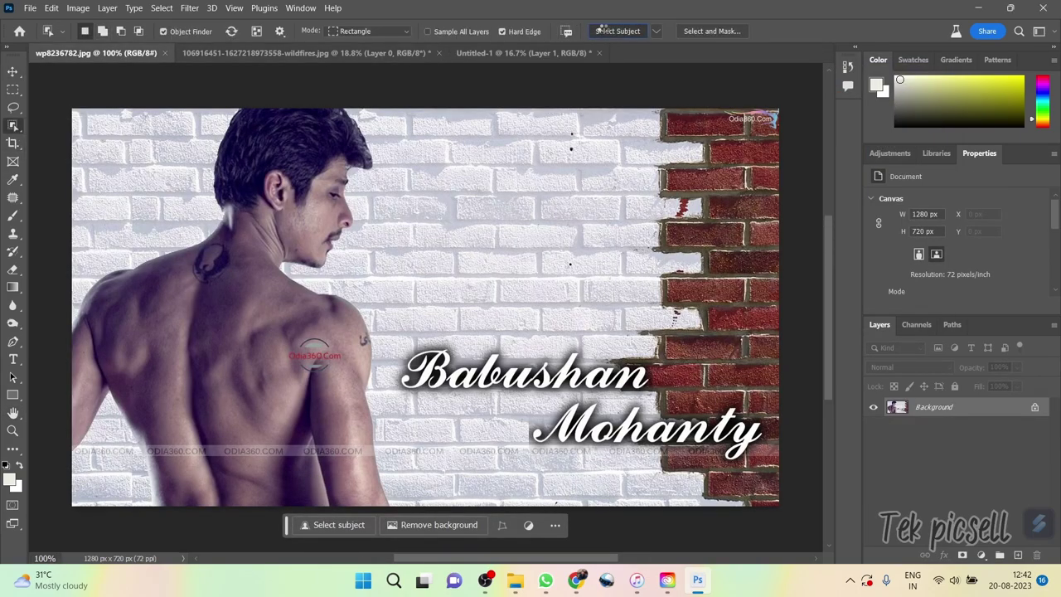
# - Select the man with Select Subject, drag him into the poster and enlarge him
pyautogui.click(605, 30)
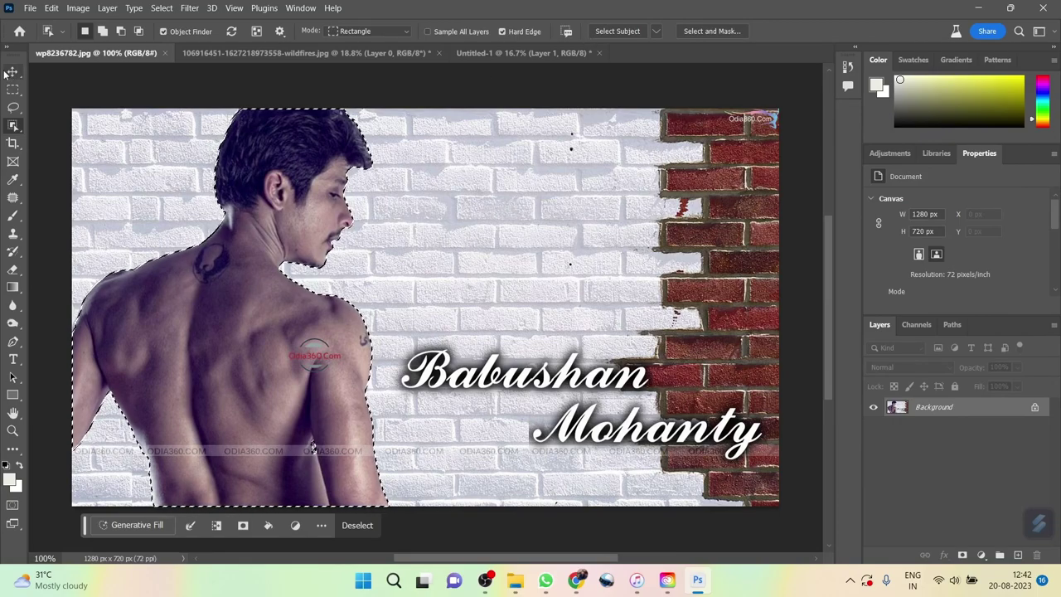
pyautogui.press('v')
pyautogui.moveTo(248, 331)
pyautogui.mouseDown()
pyautogui.moveTo(421, 288)
pyautogui.moveTo(497, 209)
pyautogui.mouseUp()
pyautogui.hotkey('ctrl', 't')
pyautogui.moveTo(431, 298); pyautogui.dragTo(459, 332)
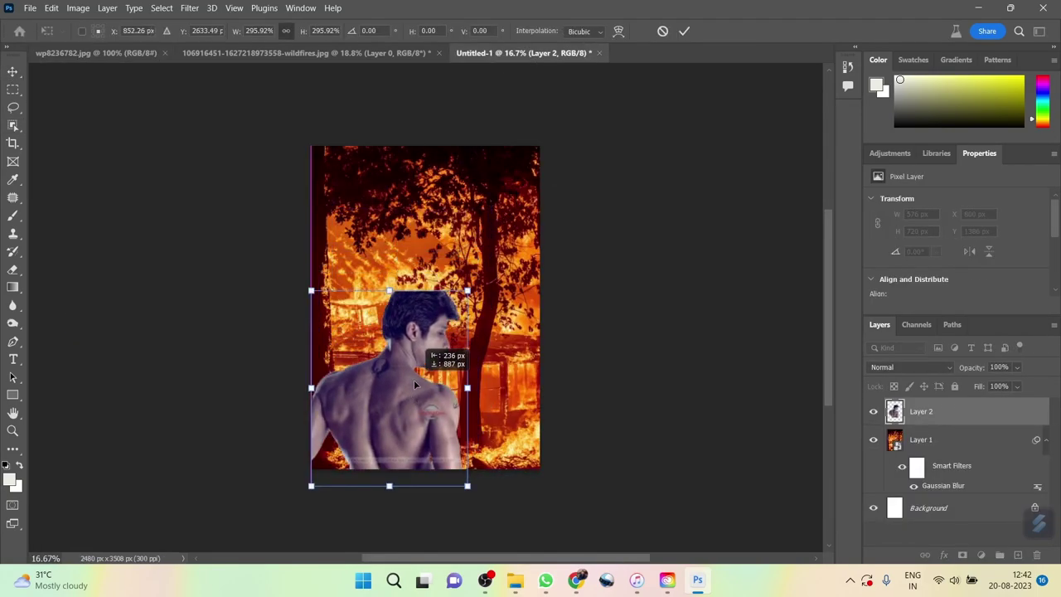
pyautogui.click(680, 34)
# - Flip the man horizontally and move him to the poster's right side
pyautogui.rightClick(400, 309)
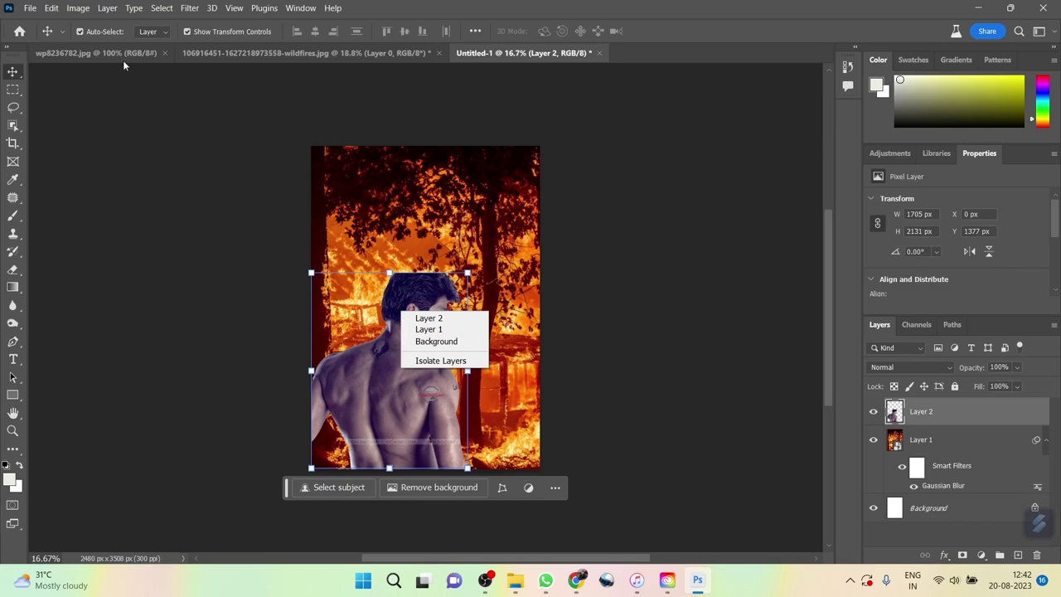
pyautogui.click(51, 8)
pyautogui.click(76, 7)
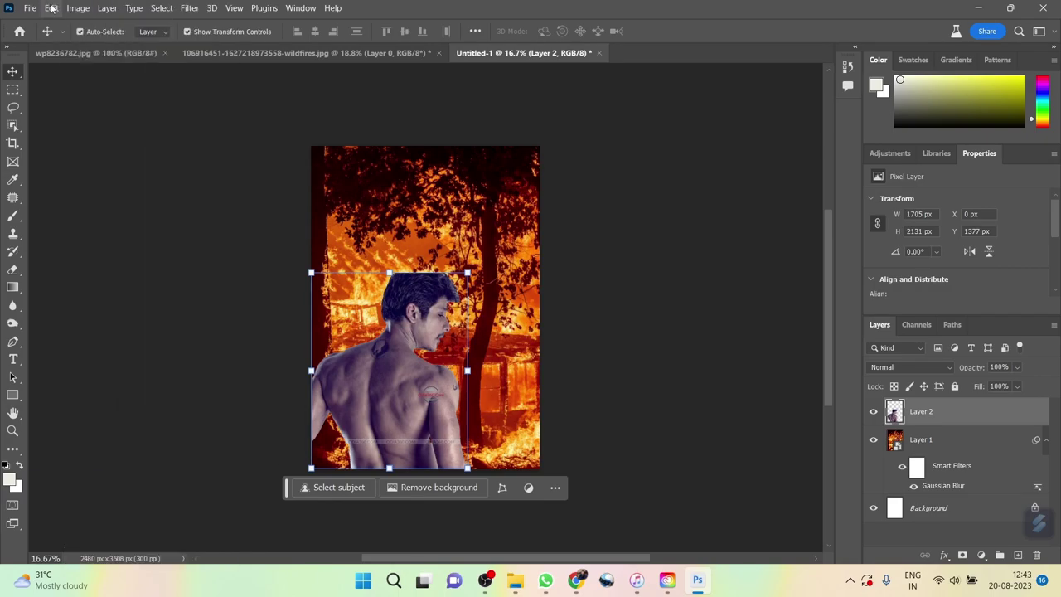
pyautogui.click(272, 548)
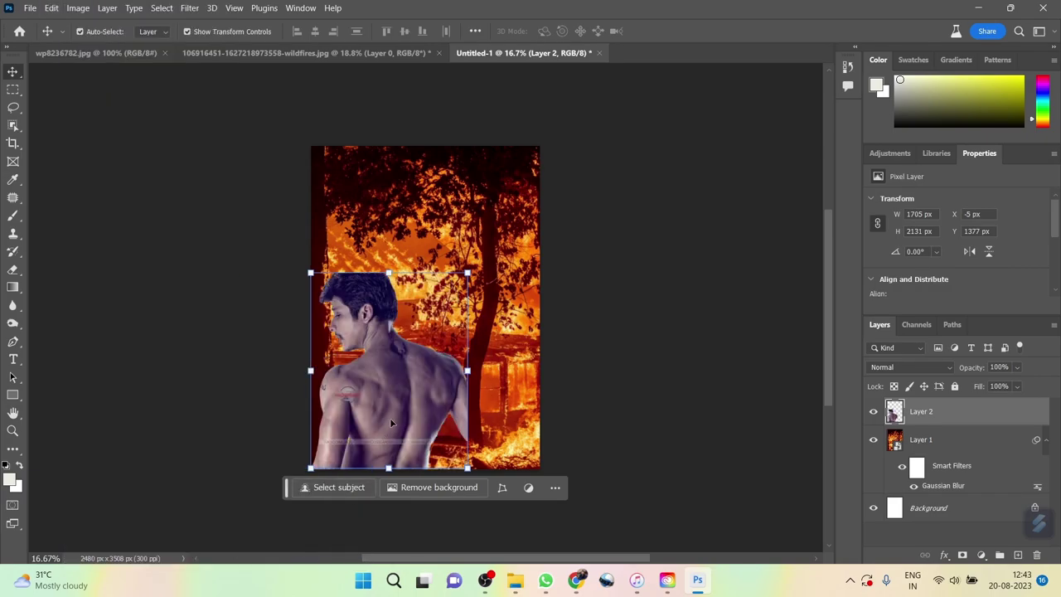
pyautogui.moveTo(390, 417); pyautogui.dragTo(497, 414)
pyautogui.scroll(2, 445, 286)
pyautogui.scroll(-2, 445, 286)
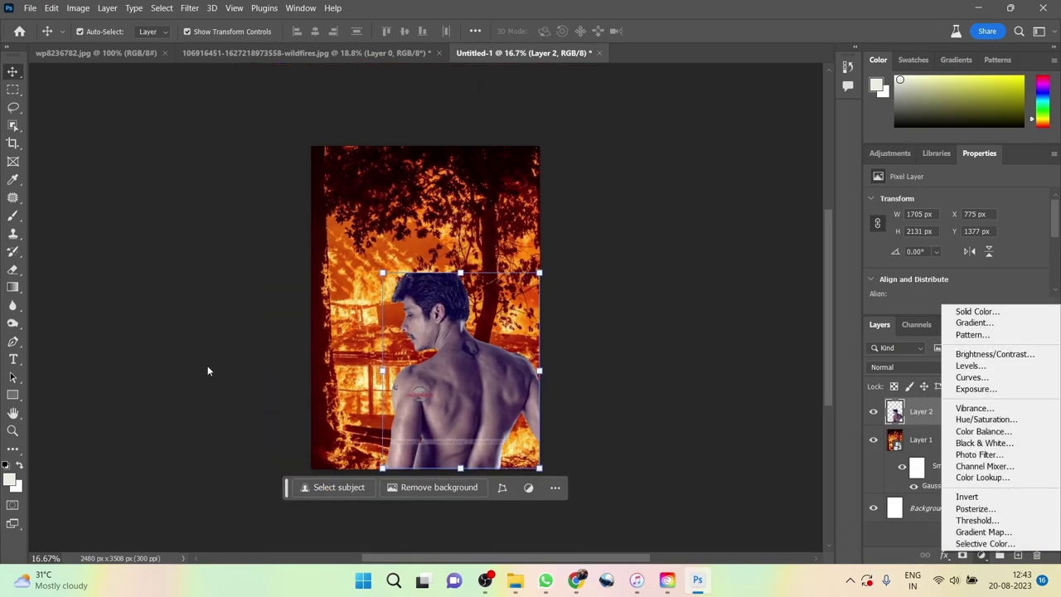
# - Try a Curves adjustment layer with sampled points, then undo it back to default
pyautogui.click(972, 377)
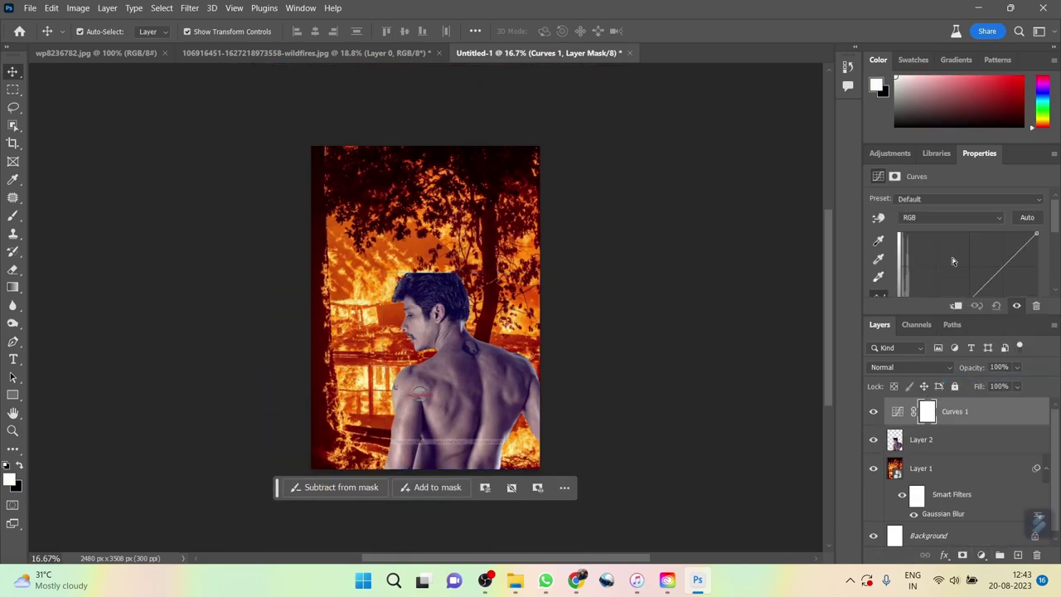
pyautogui.click(389, 259)
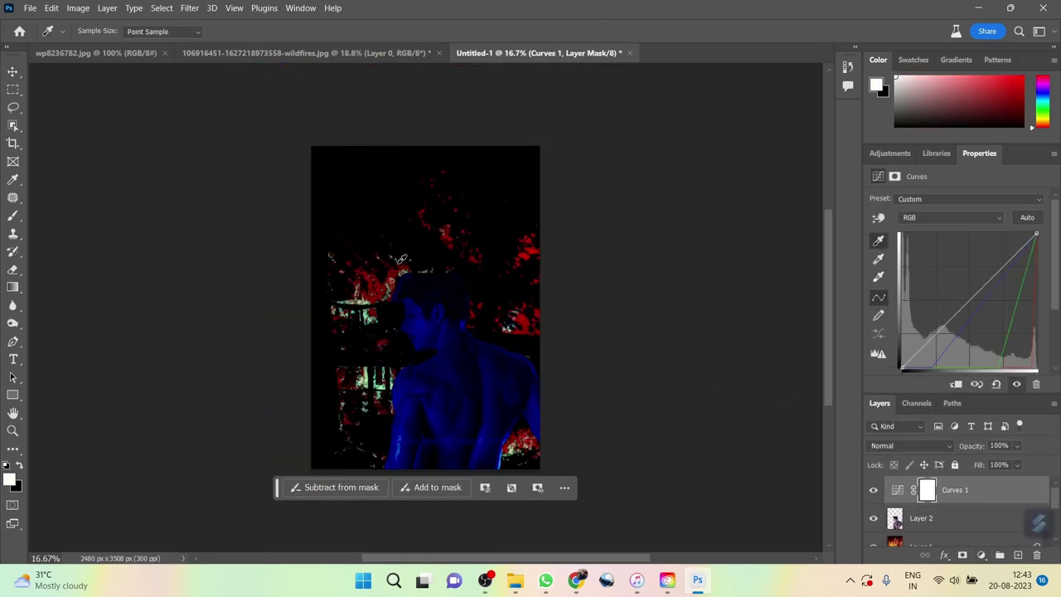
pyautogui.hotkey('ctrl', 'z')
pyautogui.click(879, 259)
pyautogui.click(439, 269)
pyautogui.click(880, 279)
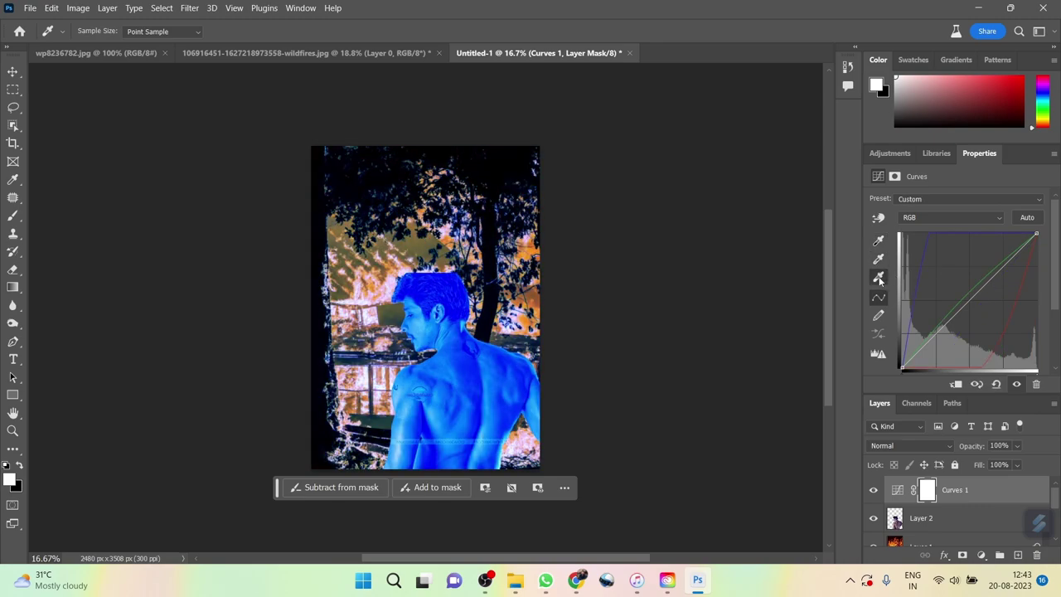
pyautogui.click(389, 265)
pyautogui.click(955, 384)
pyautogui.hotkey('ctrl', 'z')
pyautogui.hotkey('ctrl', 'z')
pyautogui.hotkey('ctrl', 'z')
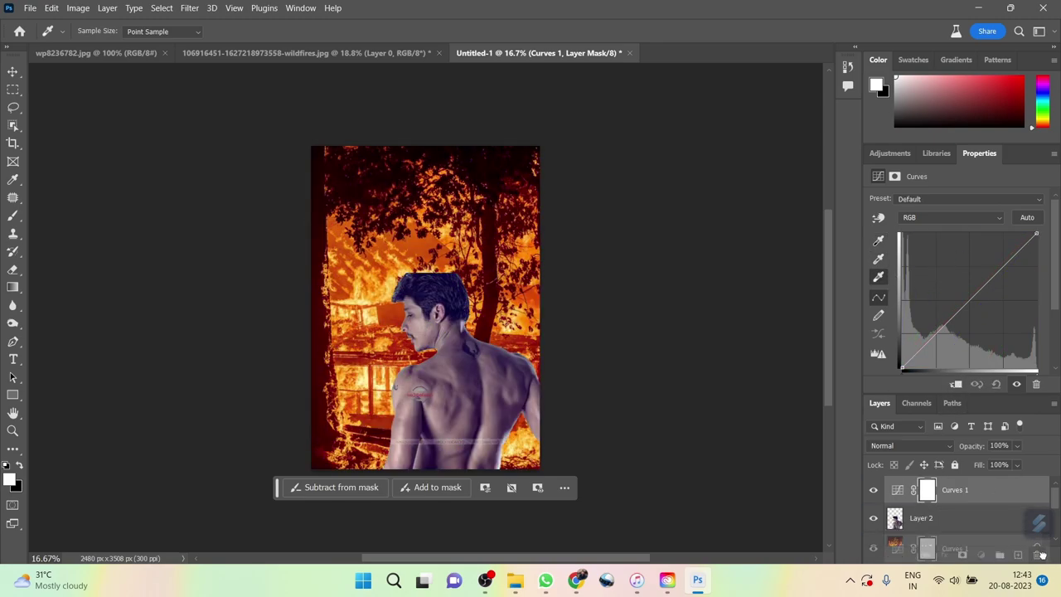
# - Add a Hue/Saturation layer on the Reds: Hue +34, Saturation +54, Lightness -10
pyautogui.click(982, 555)
pyautogui.click(986, 426)
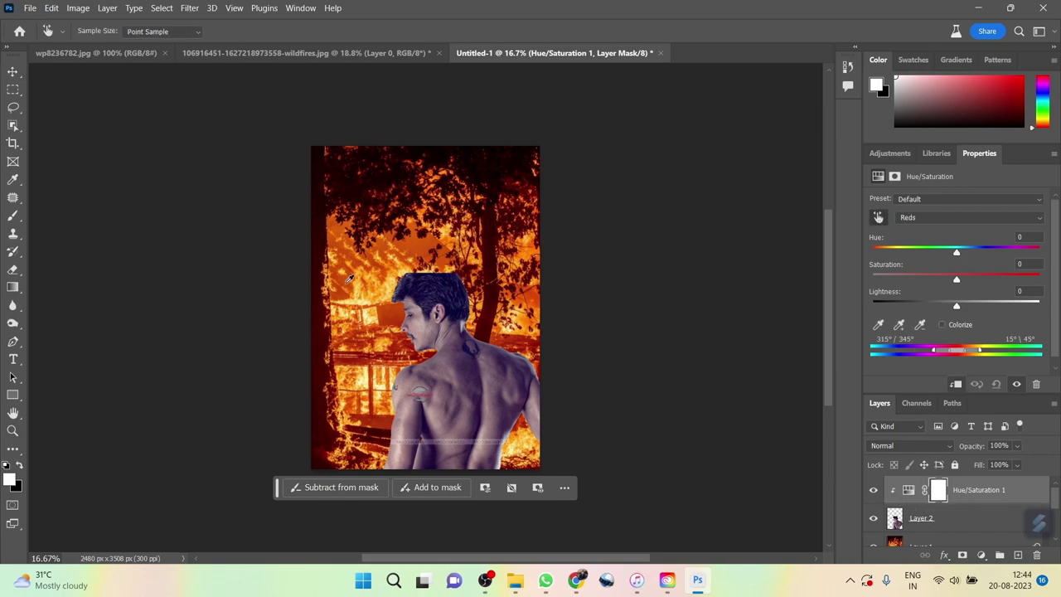
pyautogui.moveTo(957, 279)
pyautogui.mouseDown()
pyautogui.moveTo(999, 280)
pyautogui.moveTo(985, 252)
pyautogui.mouseUp()
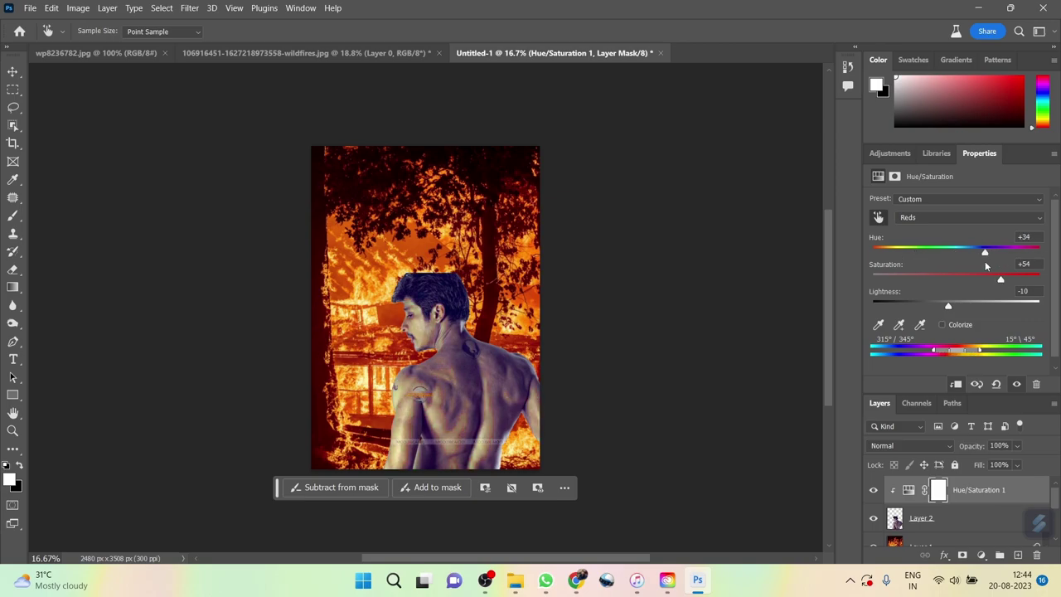
pyautogui.scroll(1, 430, 289)
pyautogui.scroll(3, 431, 290)
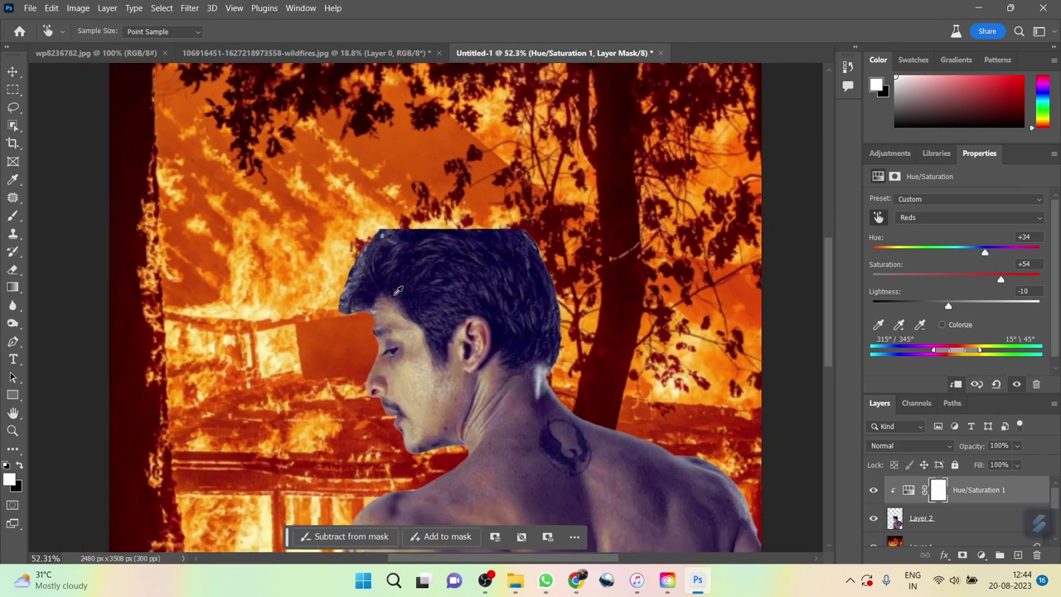
pyautogui.scroll(-4, 430, 290)
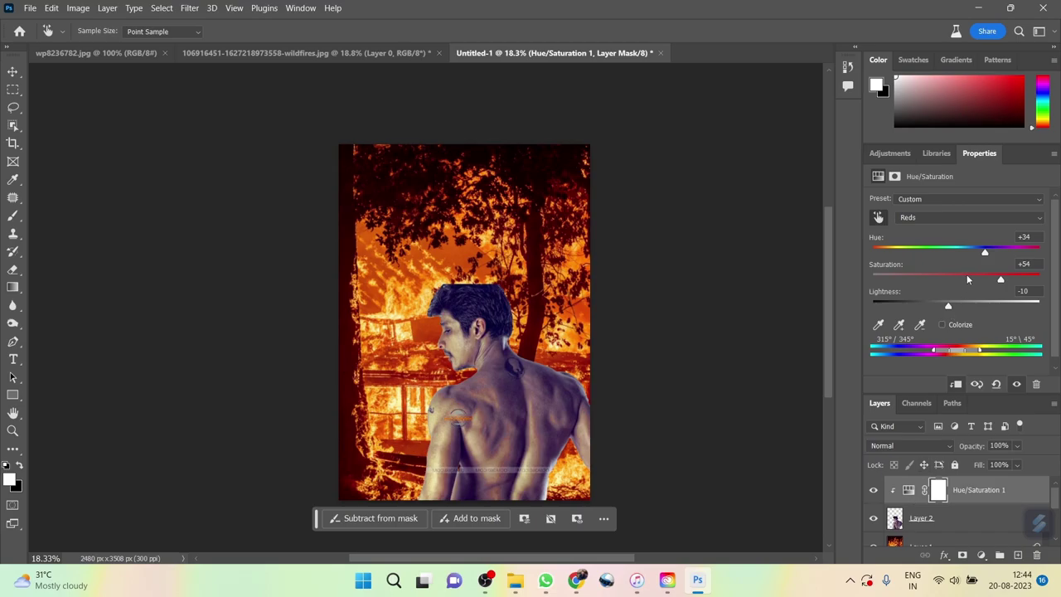
# - Merge the Hue/Saturation adjustment down into the man's layer
pyautogui.press('v')
pyautogui.hotkey('ctrl', 'e')
pyautogui.scroll(2, 516, 344)
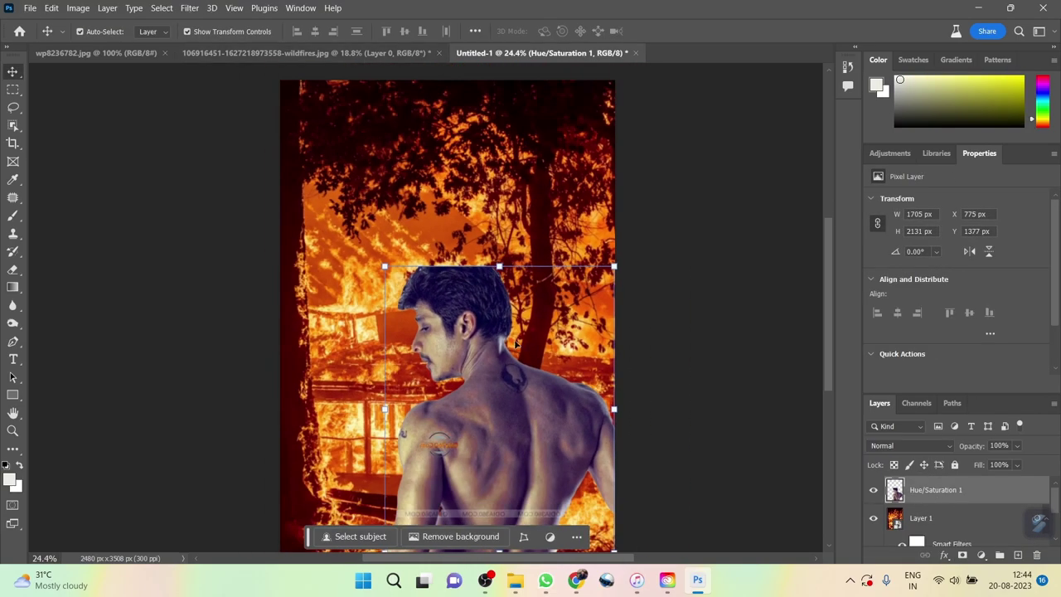
# - Open Malyagiri-Poster.jpg and select its Odia title
pyautogui.click(29, 7)
pyautogui.click(37, 31)
pyautogui.doubleClick(701, 329)
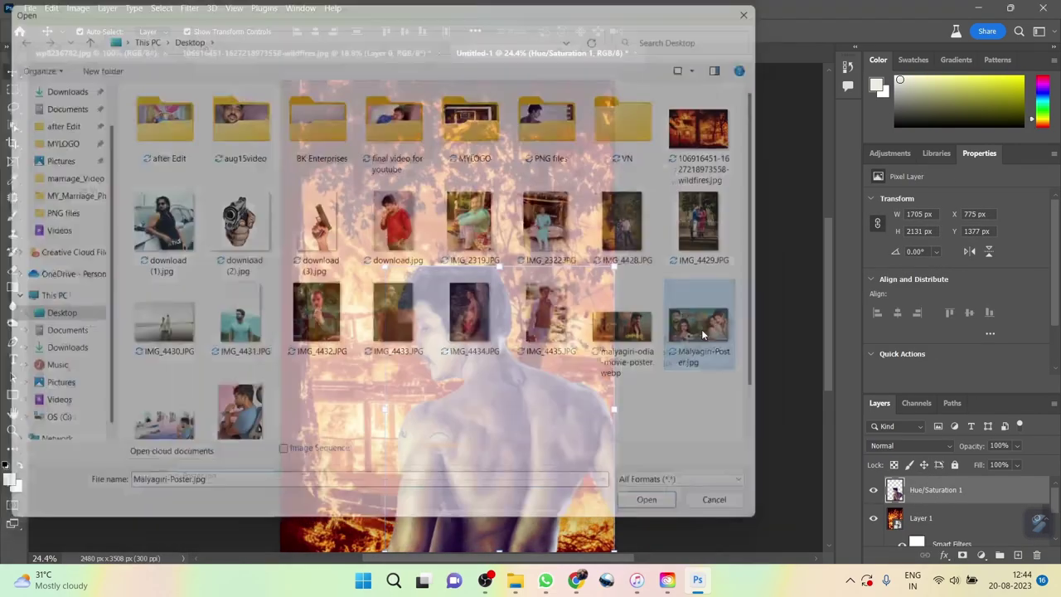
pyautogui.press('w')
pyautogui.moveTo(252, 177); pyautogui.dragTo(305, 294)
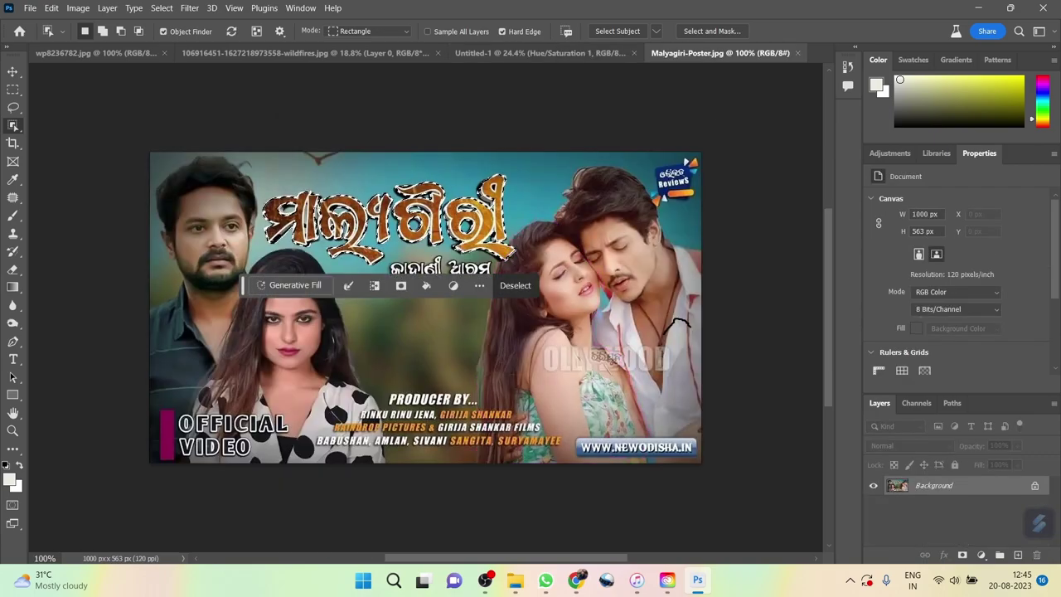
# - Drag the Odia title into the fire poster and place it at the top
pyautogui.press('v')
pyautogui.moveTo(398, 202)
pyautogui.mouseDown()
pyautogui.moveTo(539, 54)
pyautogui.moveTo(473, 147)
pyautogui.moveTo(584, 253)
pyautogui.mouseUp()
pyautogui.hotkey('ctrl', 't')
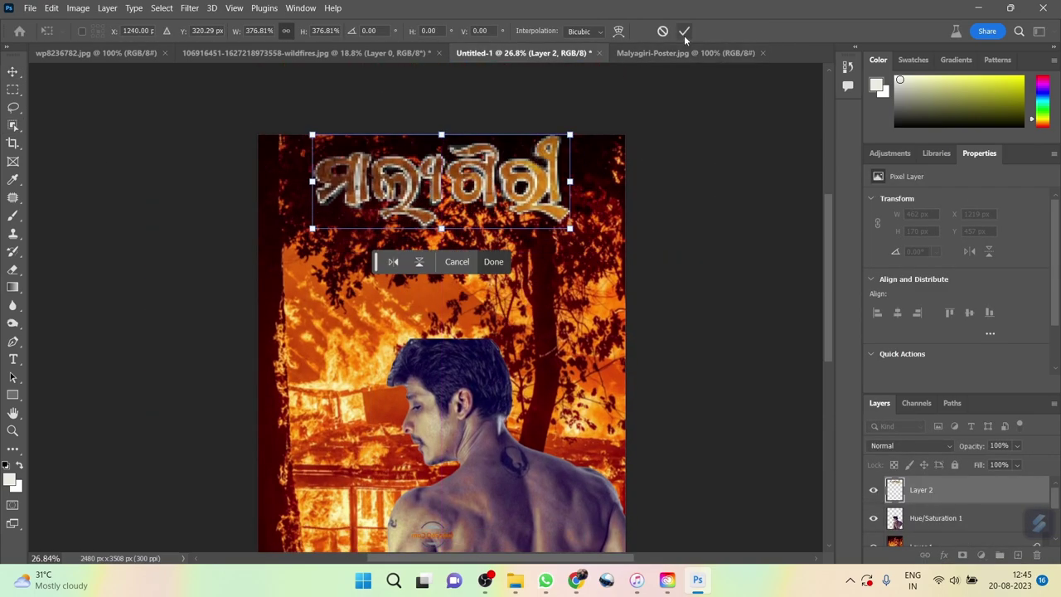
pyautogui.click(684, 31)
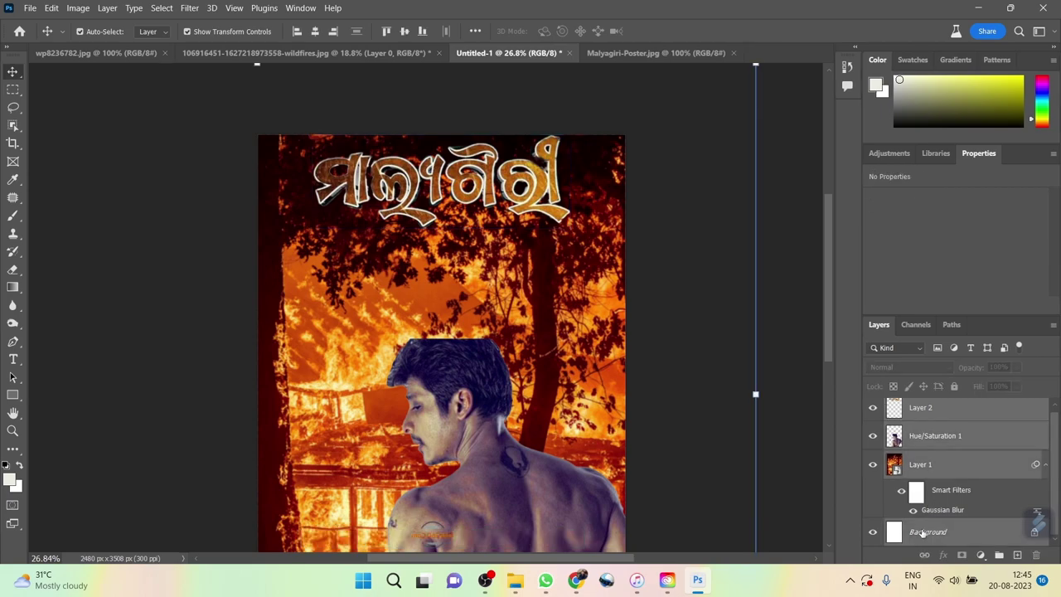
# - Give the title Color Overlay, Gradient Overlay and Inner Shadow layer styles
pyautogui.click(928, 533)
pyautogui.keyDown('ctrl'); pyautogui.click(945, 411); pyautogui.keyUp('ctrl')
pyautogui.doubleClick(945, 414)
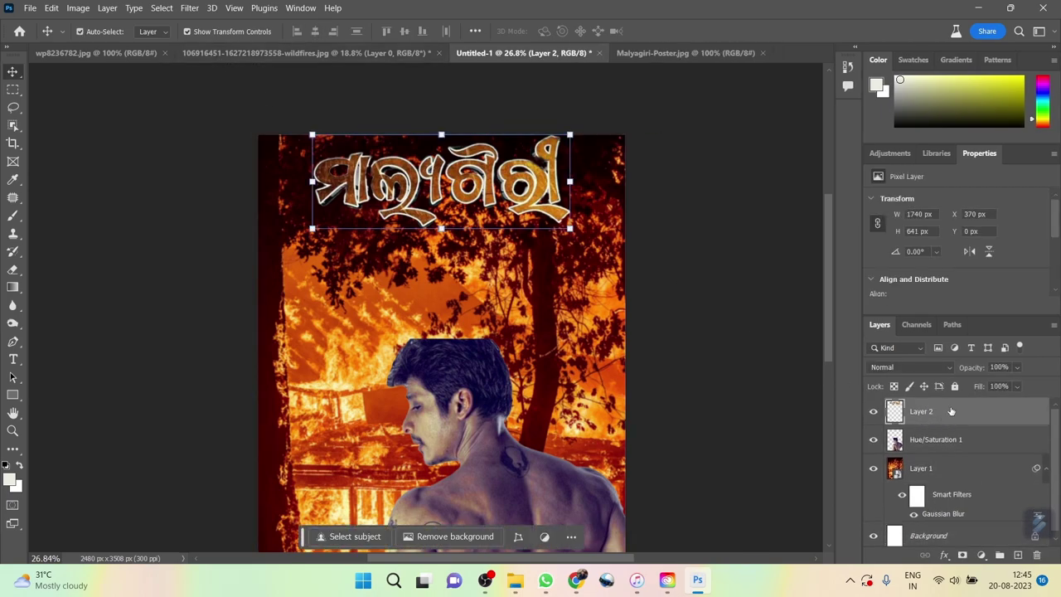
pyautogui.click(570, 236)
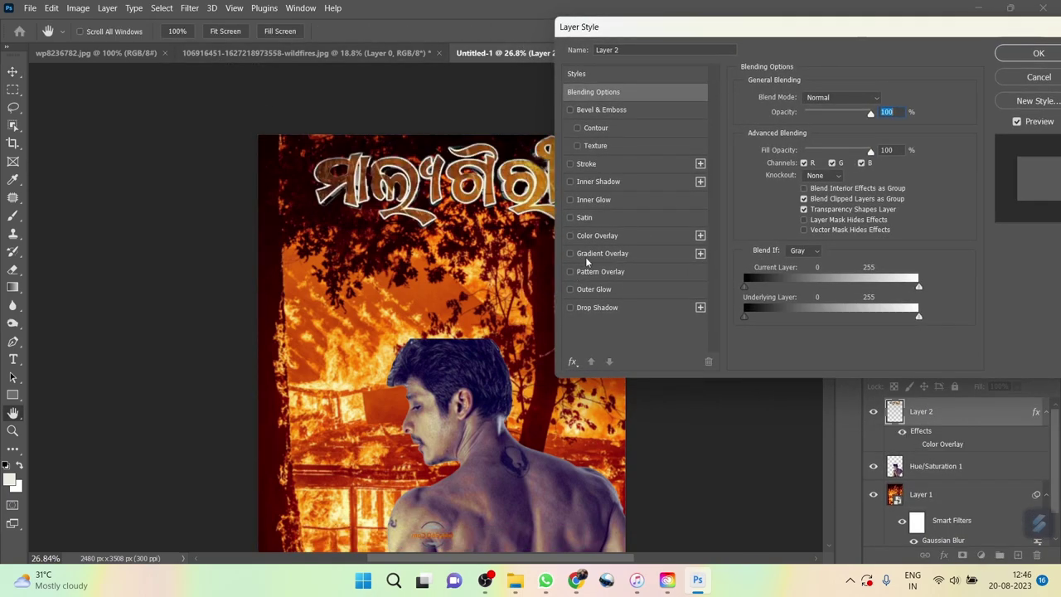
pyautogui.click(590, 254)
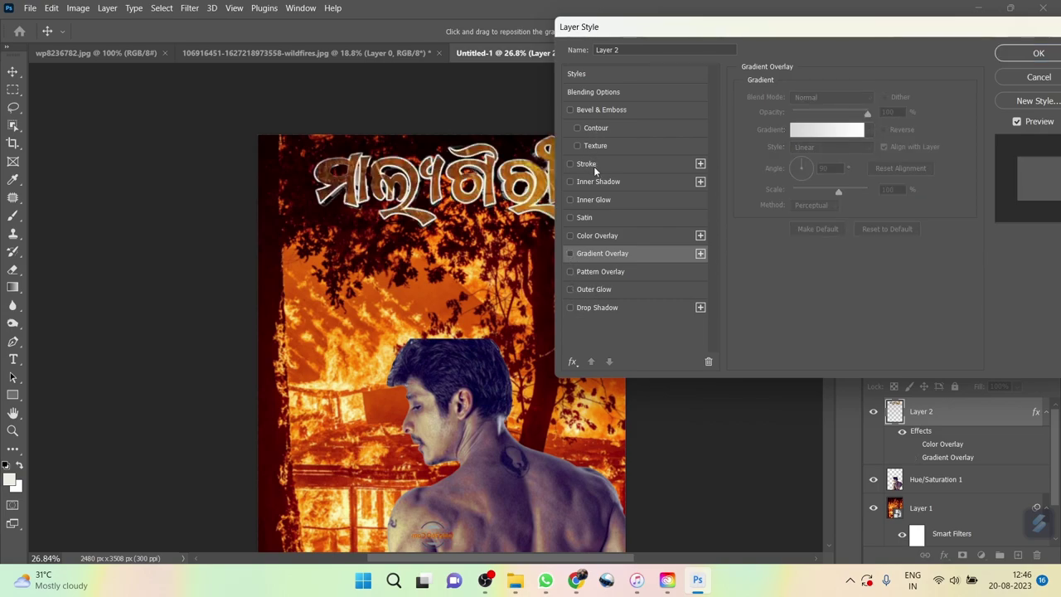
pyautogui.click(570, 181)
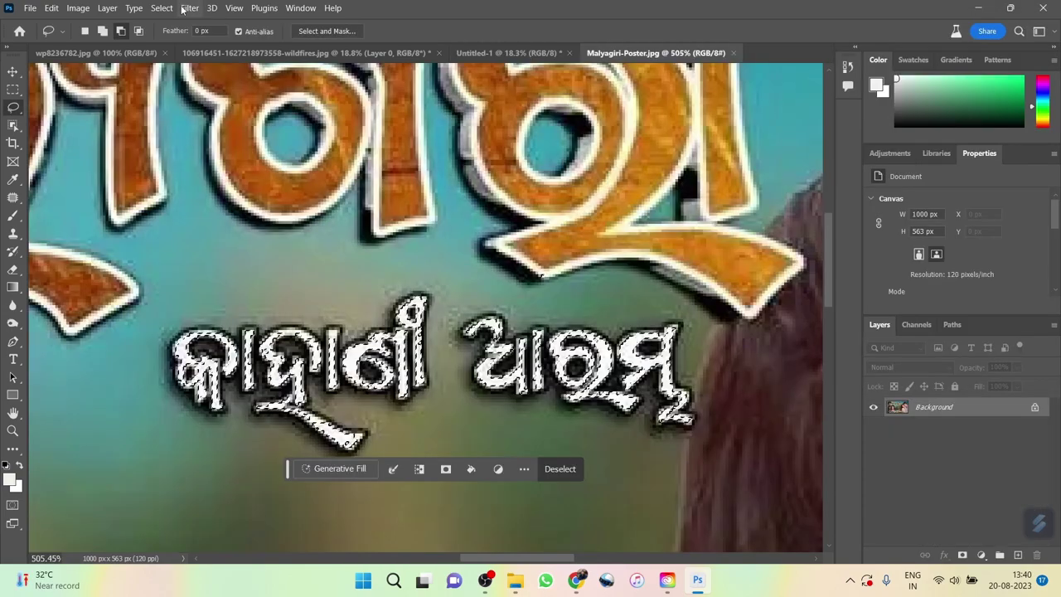
# - Expand the selection around the white Odia tagline
pyautogui.click(161, 7)
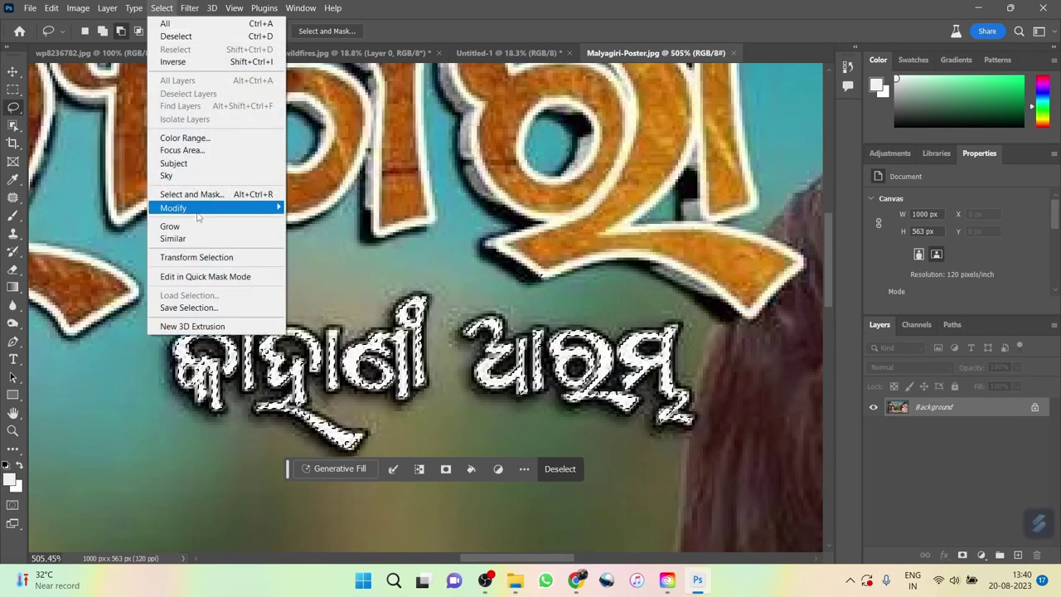
pyautogui.click(348, 242)
pyautogui.press('Return')
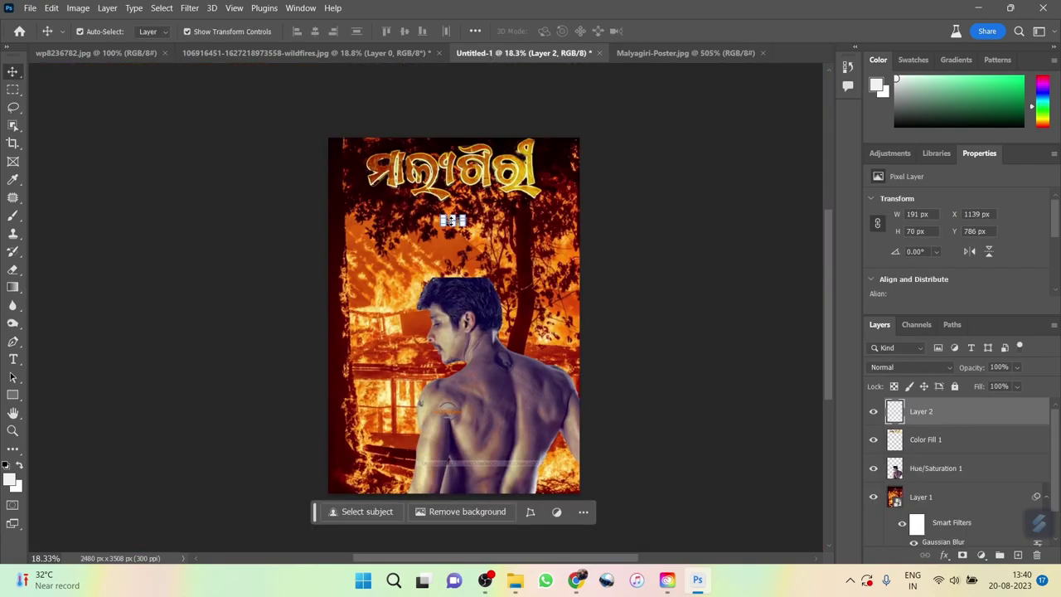
# - Enlarge the pasted tagline beneath the title, undoing an accidental merge
pyautogui.hotkey('ctrl', 't')
pyautogui.moveTo(464, 226); pyautogui.dragTo(537, 287)
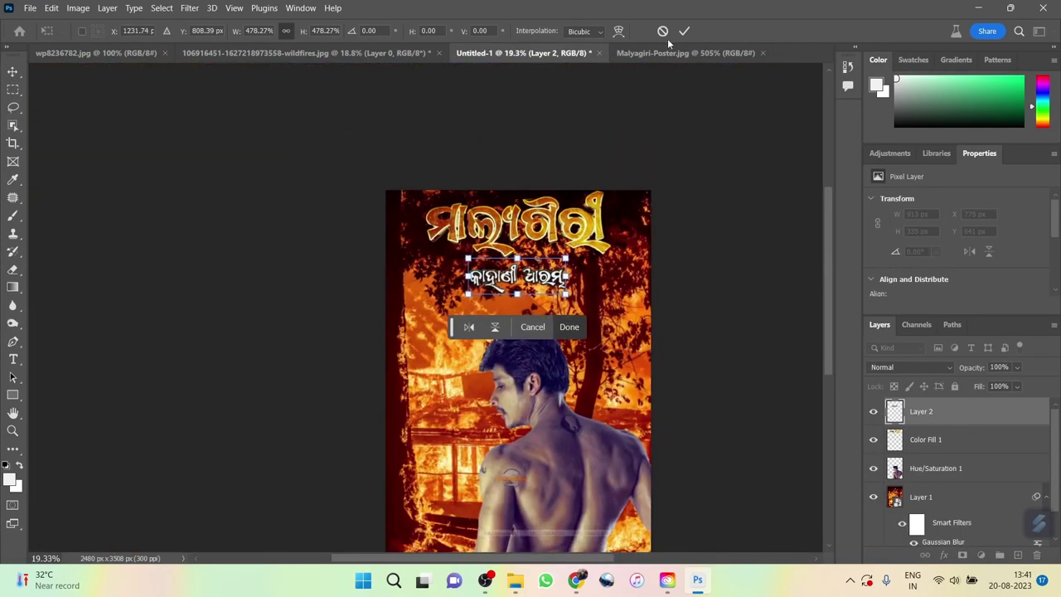
pyautogui.click(684, 31)
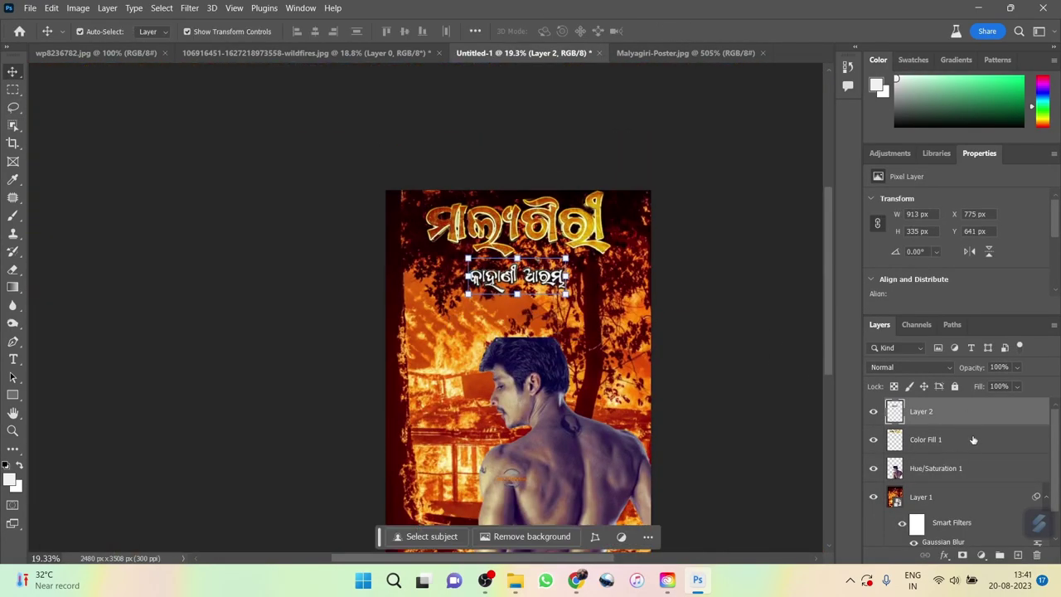
pyautogui.hotkey('ctrl', 'e')
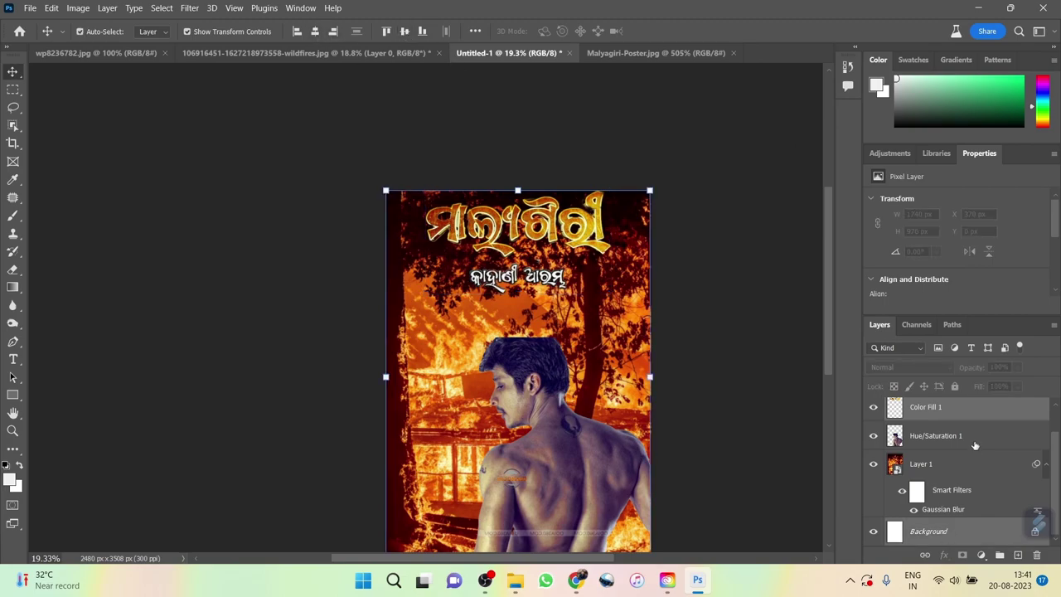
pyautogui.hotkey('ctrl', 'z')
# - Duplicate the man's layer and hide the copy
pyautogui.scroll(1, 594, 411)
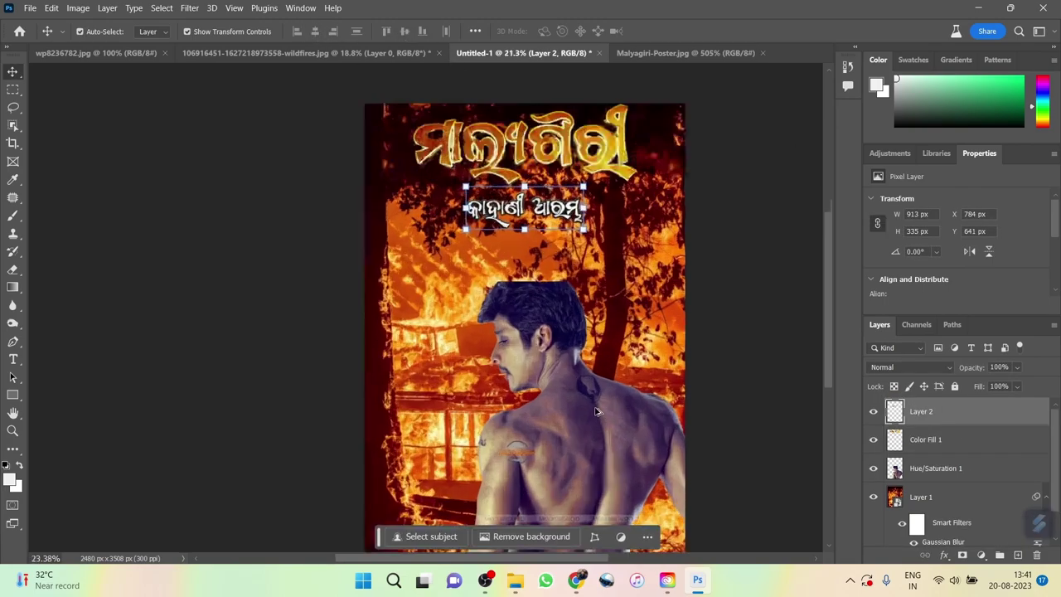
pyautogui.scroll(1, 594, 411)
pyautogui.click(959, 469)
pyautogui.scroll(-1, 494, 365)
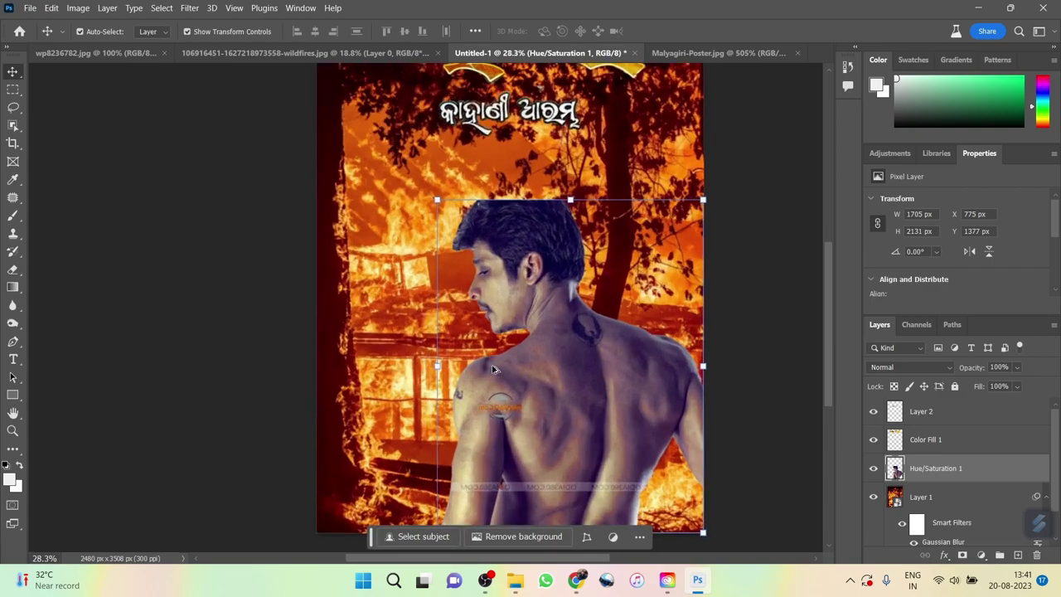
pyautogui.scroll(-2, 493, 365)
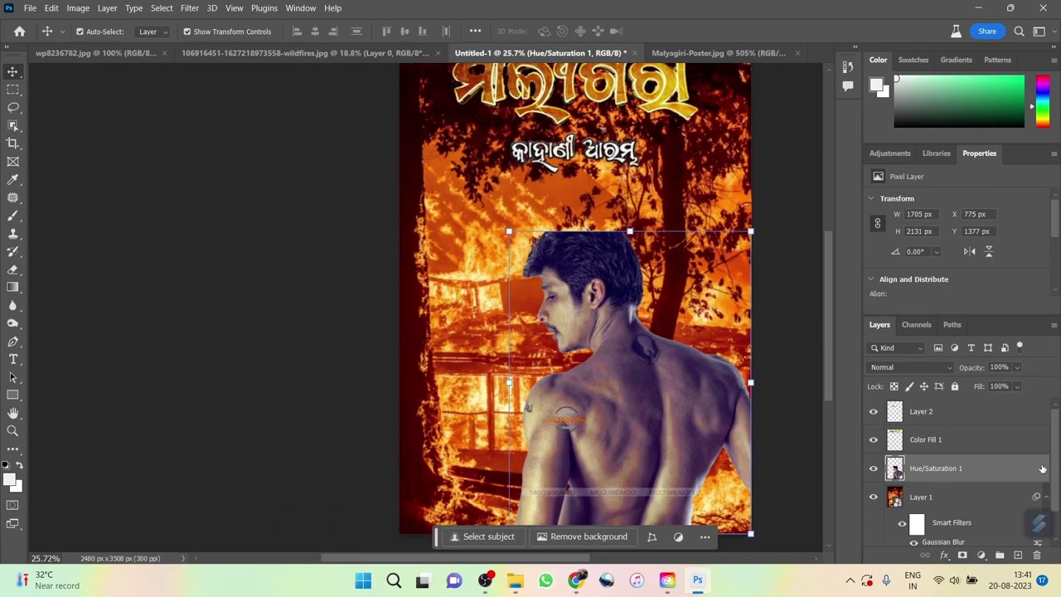
pyautogui.hotkey('ctrl', 'j')
pyautogui.click(872, 468)
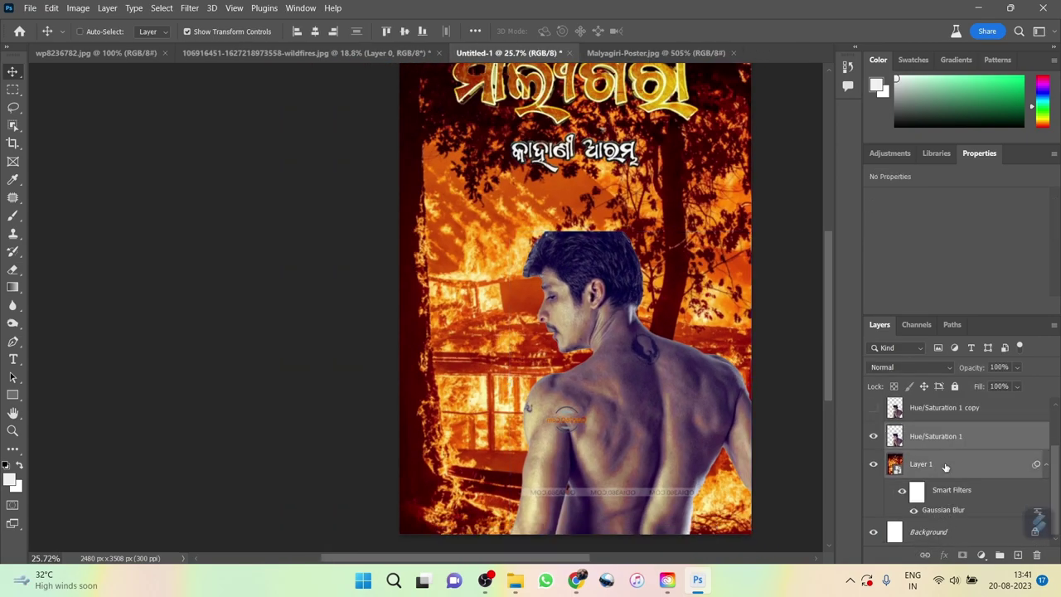
# - Select the original man layer and load his outline as a selection
pyautogui.click(936, 497)
pyautogui.hotkey('ctrl', 'e')
pyautogui.scroll(3, 654, 273)
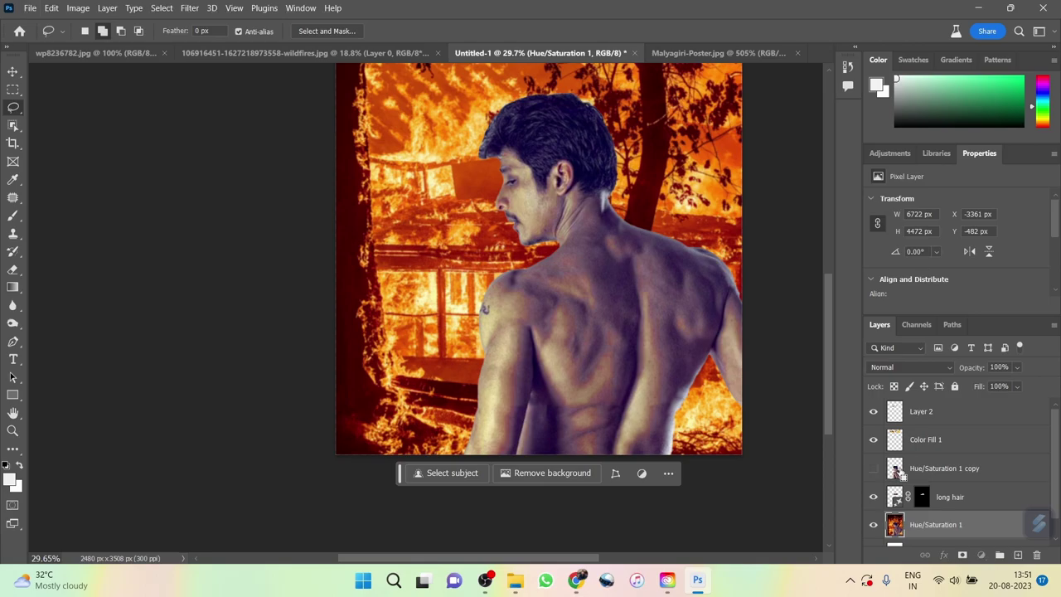
pyautogui.keyDown('ctrl'); pyautogui.click(896, 468); pyautogui.keyUp('ctrl')
pyautogui.scroll(5, 586, 94)
pyautogui.scroll(1, 235, 400)
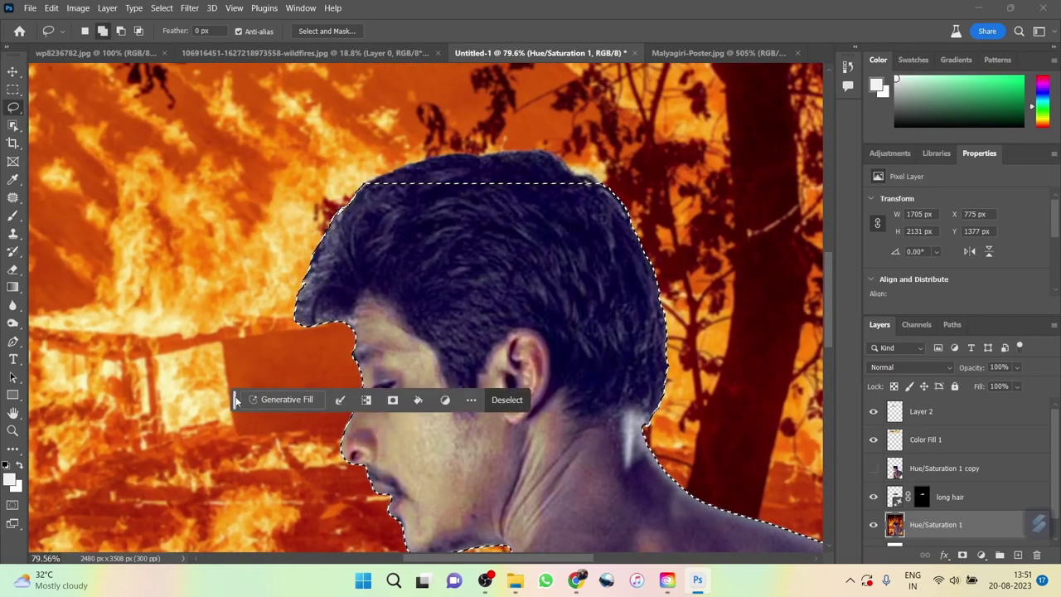
pyautogui.moveTo(375, 183); pyautogui.dragTo(374, 182)
pyautogui.scroll(-5, 561, 165)
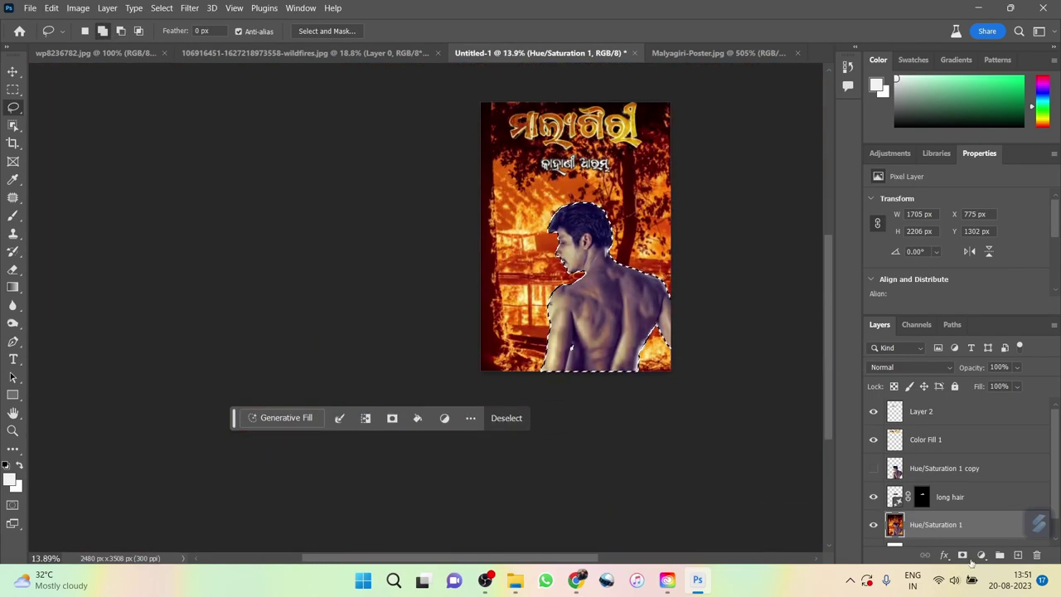
# - Add an orange #eb7613 Solid Color fill limited to the man
pyautogui.click(981, 555)
pyautogui.click(978, 310)
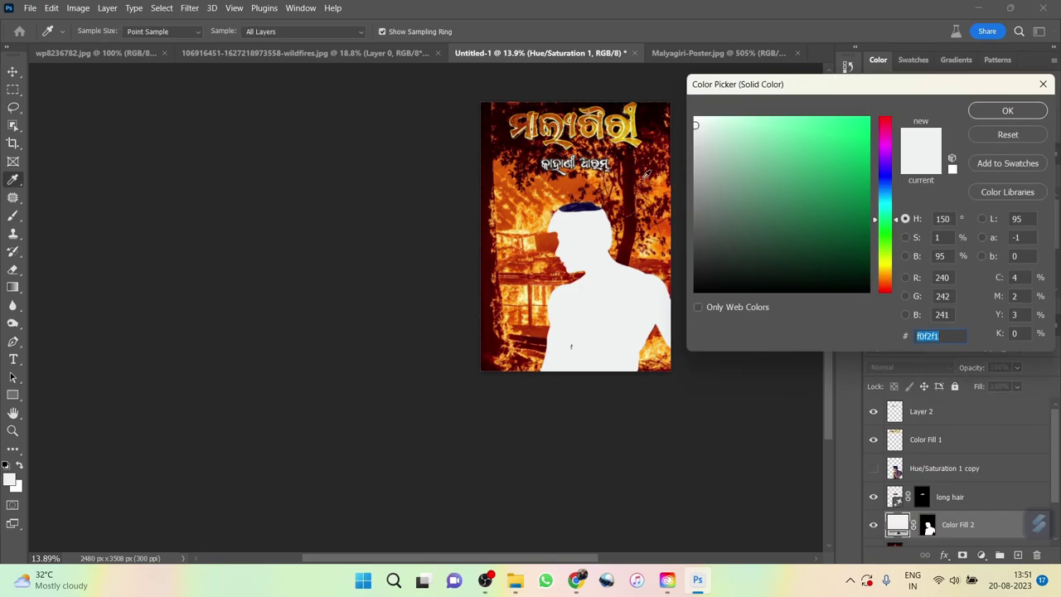
pyautogui.press('Escape')
pyautogui.click(979, 491)
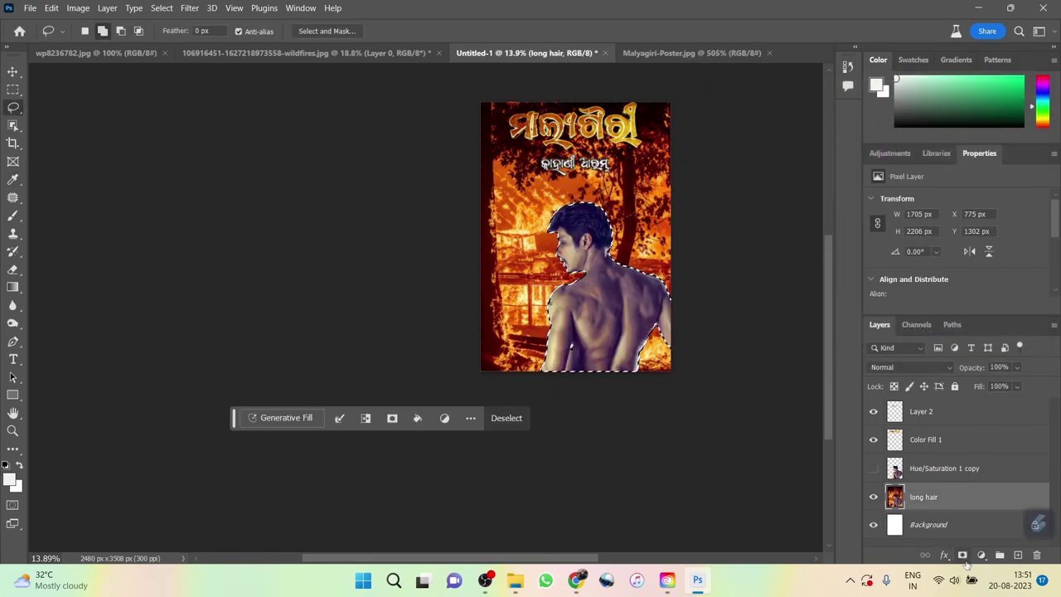
pyautogui.click(981, 555)
pyautogui.click(978, 317)
pyautogui.click(536, 207)
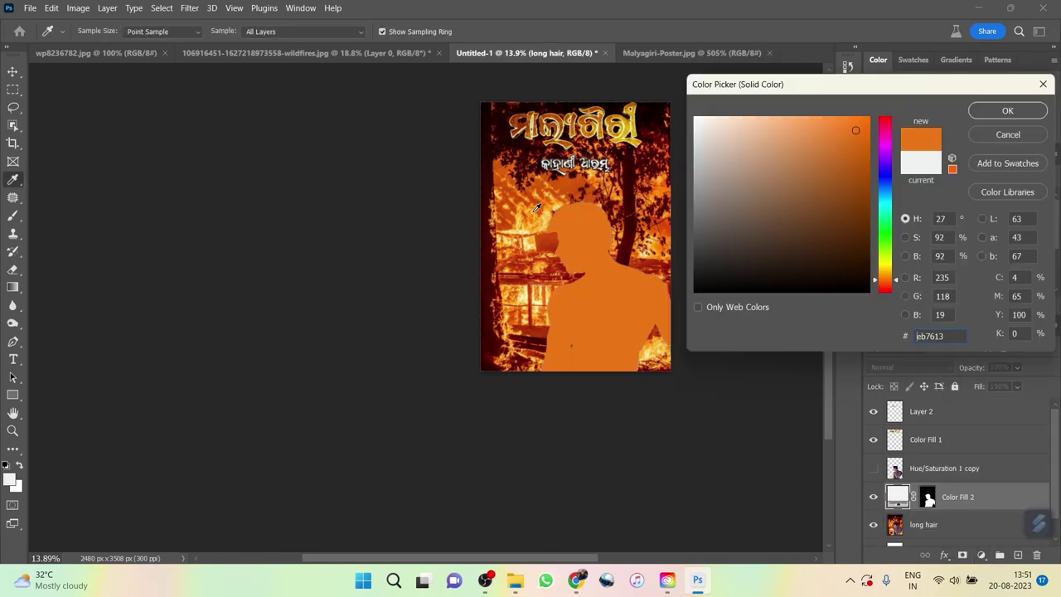
pyautogui.click(1007, 110)
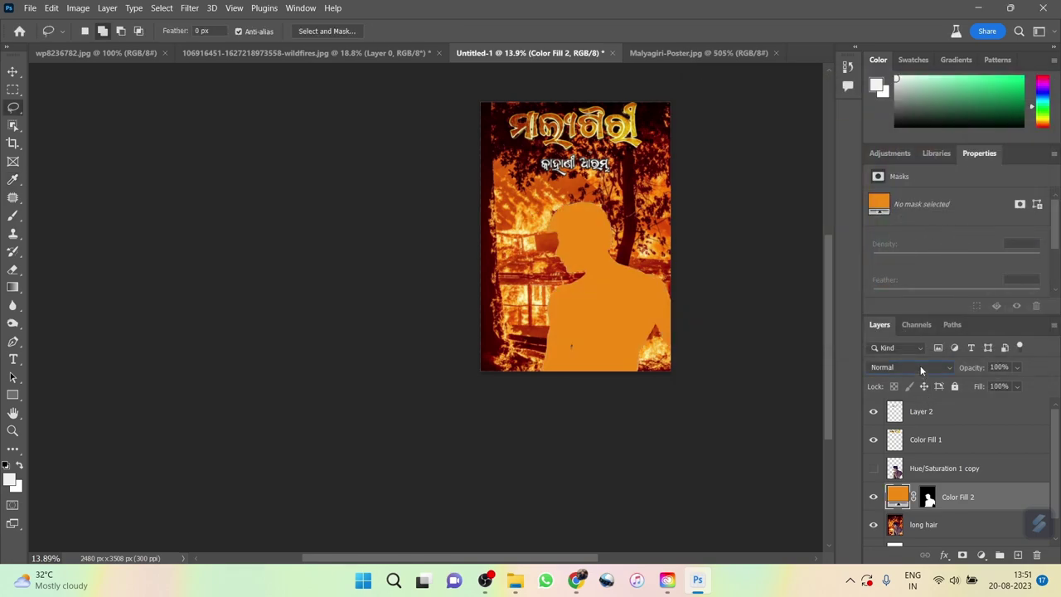
# - Set the orange fill's blend mode to Multiply
pyautogui.click(912, 368)
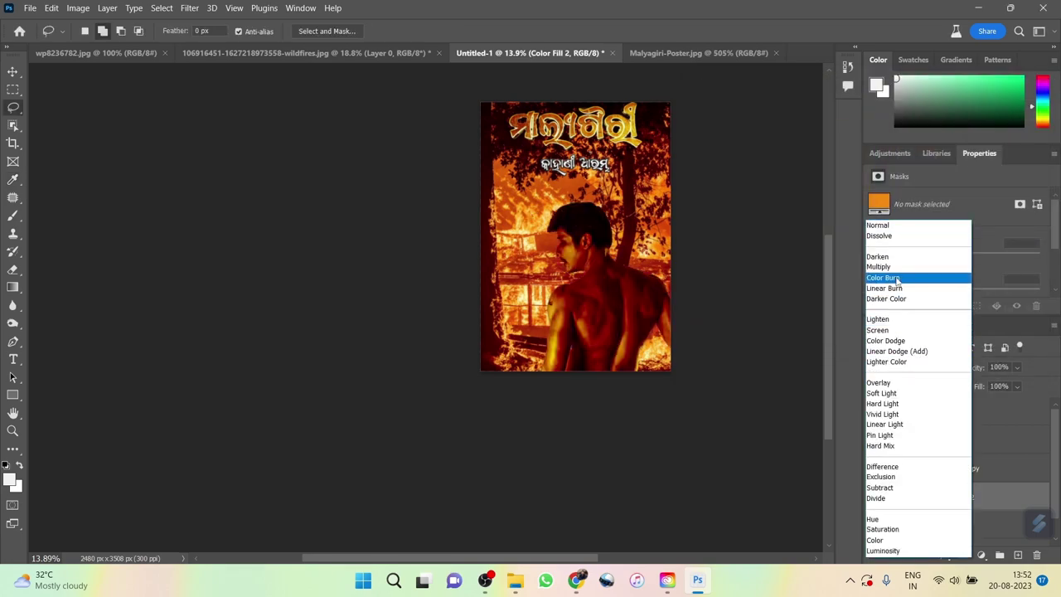
pyautogui.click(881, 266)
pyautogui.click(13, 72)
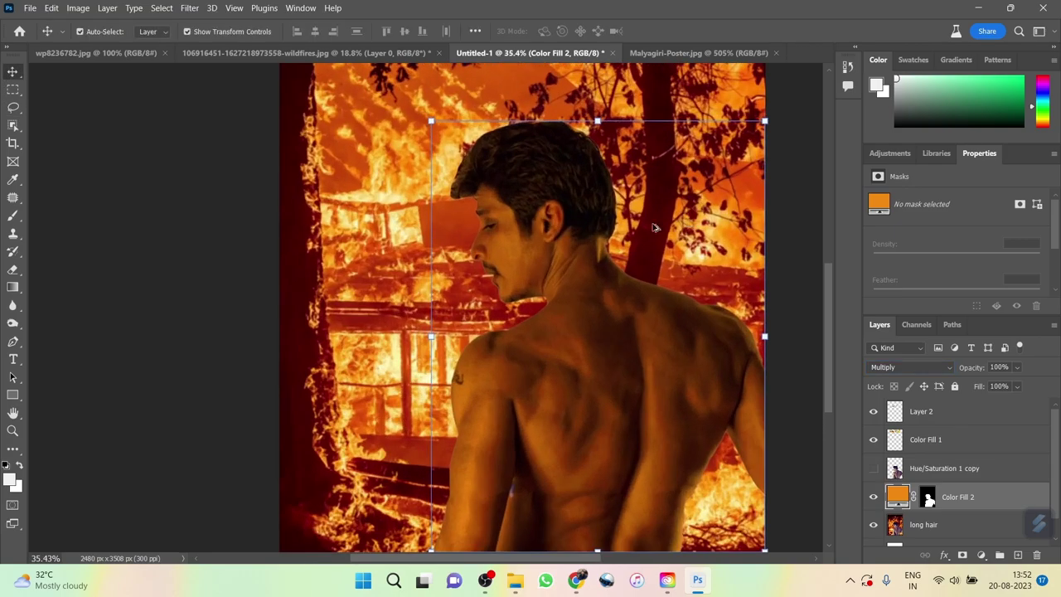
# - Lower the orange fill's opacity and blend the shoulder wound layer in Hard Light
pyautogui.press('5')
pyautogui.press('8')
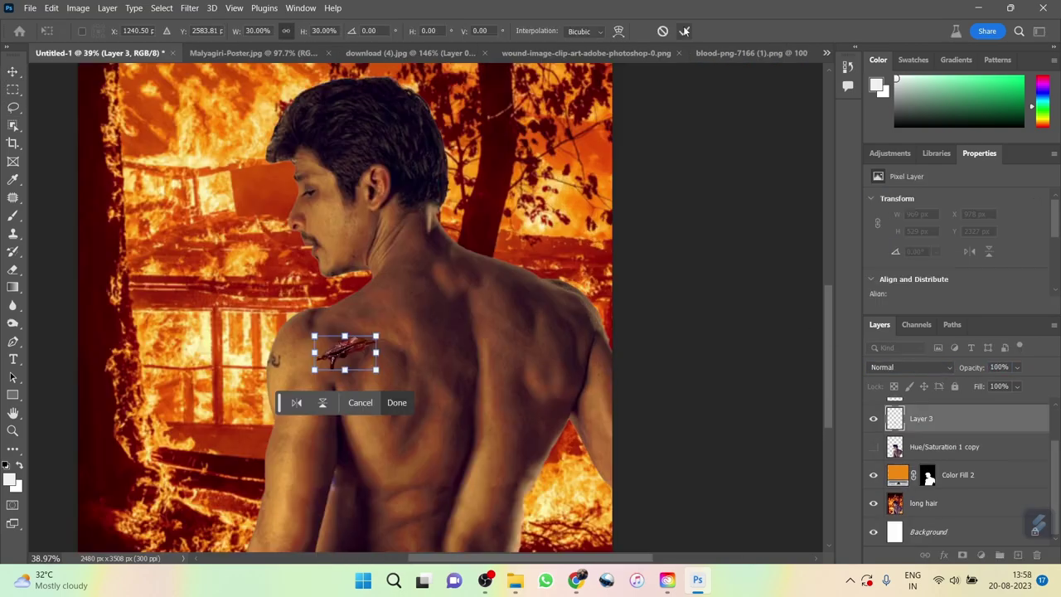
pyautogui.click(917, 369)
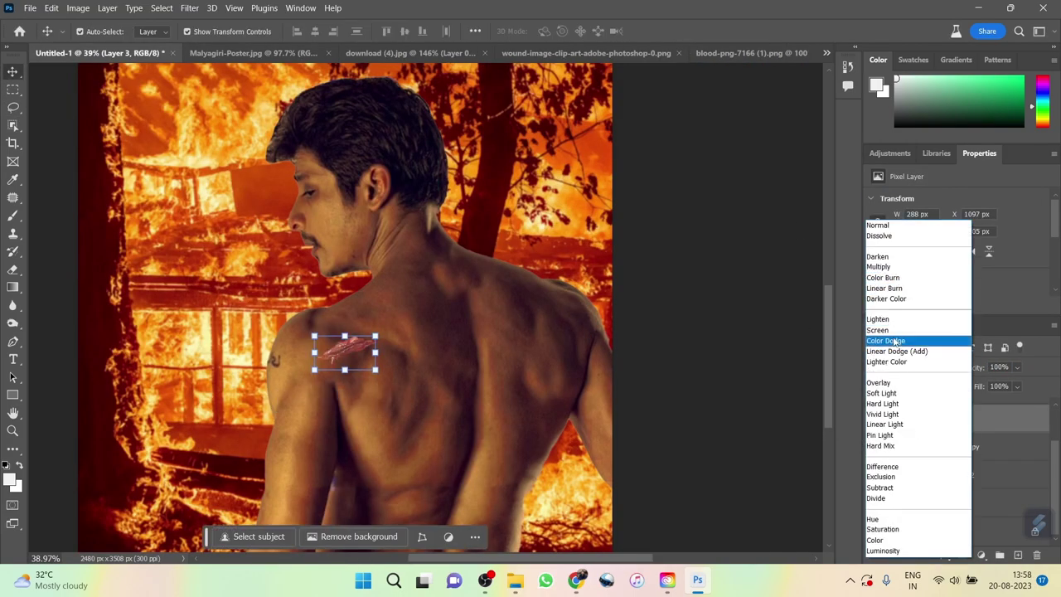
pyautogui.click(899, 446)
pyautogui.moveTo(927, 474); pyautogui.dragTo(939, 478)
pyautogui.click(909, 367)
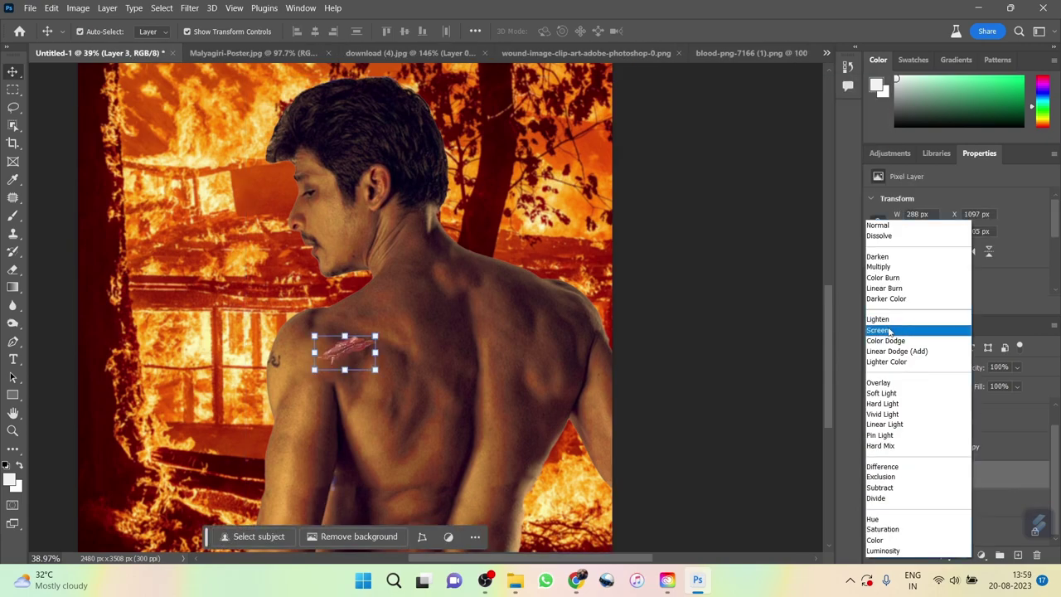
pyautogui.click(901, 403)
# - Bring the blood-drip image into the poster and tilt it onto the man's back
pyautogui.click(411, 52)
pyautogui.moveTo(431, 307)
pyautogui.mouseDown()
pyautogui.moveTo(379, 286)
pyautogui.moveTo(391, 419)
pyautogui.mouseUp()
pyautogui.hotkey('ctrl', 't')
pyautogui.moveTo(416, 357); pyautogui.dragTo(453, 406)
# - Warp the blood drips into a slanted gash and blend them in Multiply
pyautogui.click(48, 8)
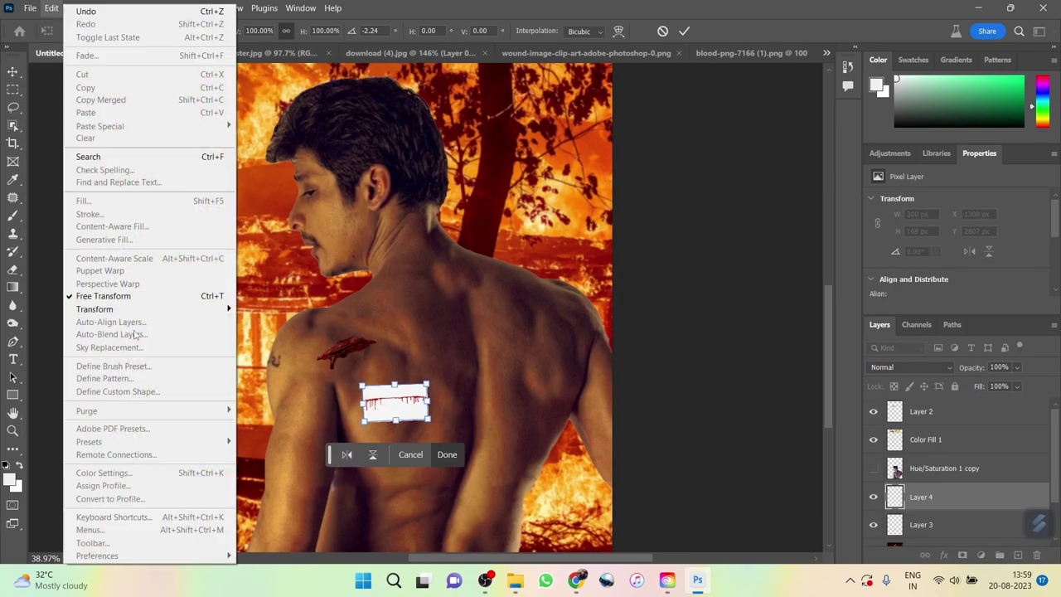
pyautogui.click(266, 387)
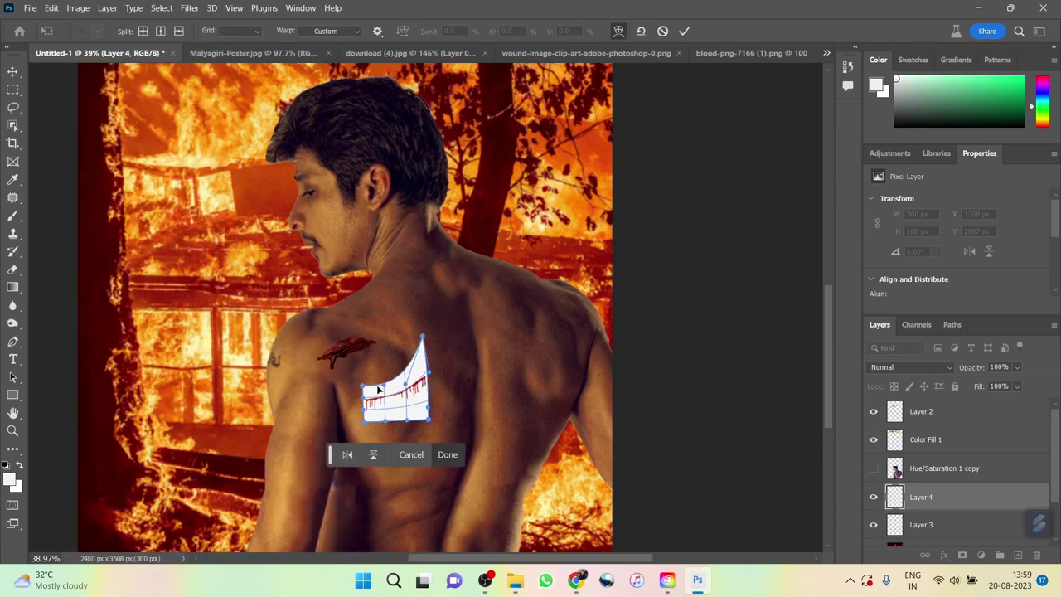
pyautogui.press('Return')
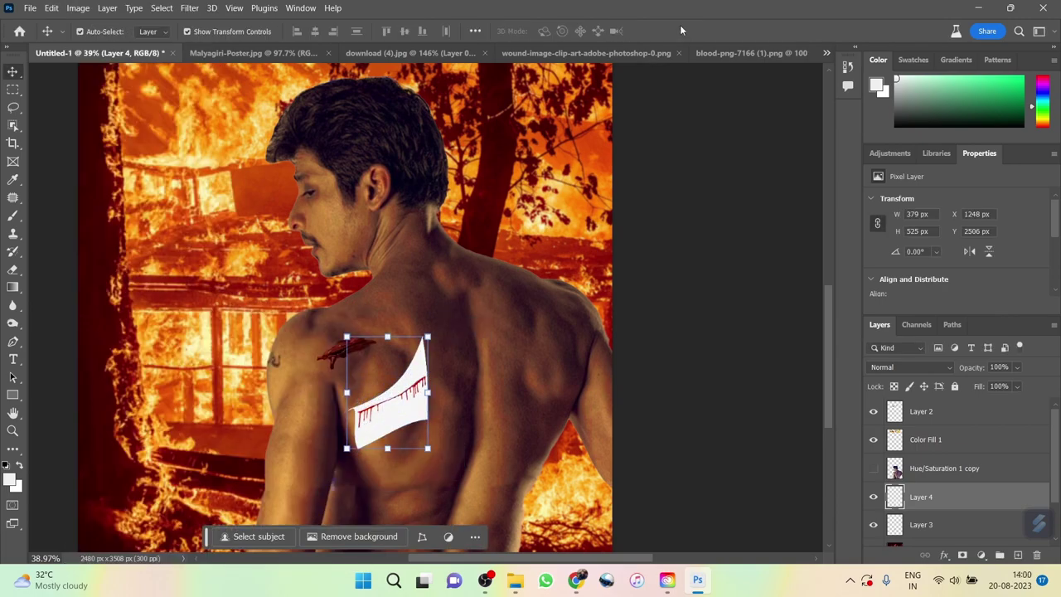
pyautogui.click(911, 367)
pyautogui.click(879, 382)
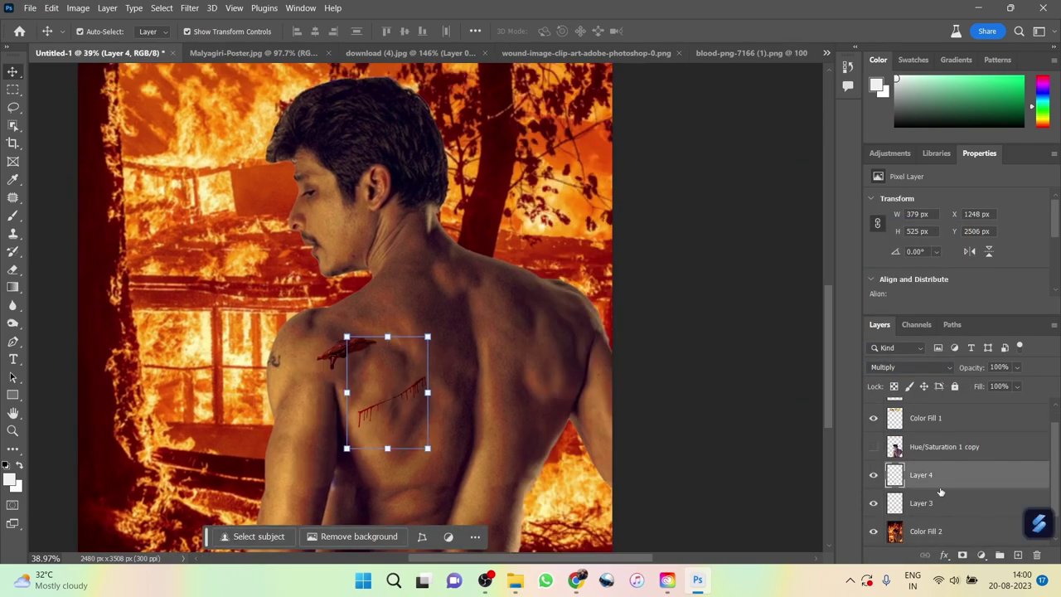
# - Copy the blood drips and shrink the copy onto the shoulder wound
pyautogui.click(942, 503)
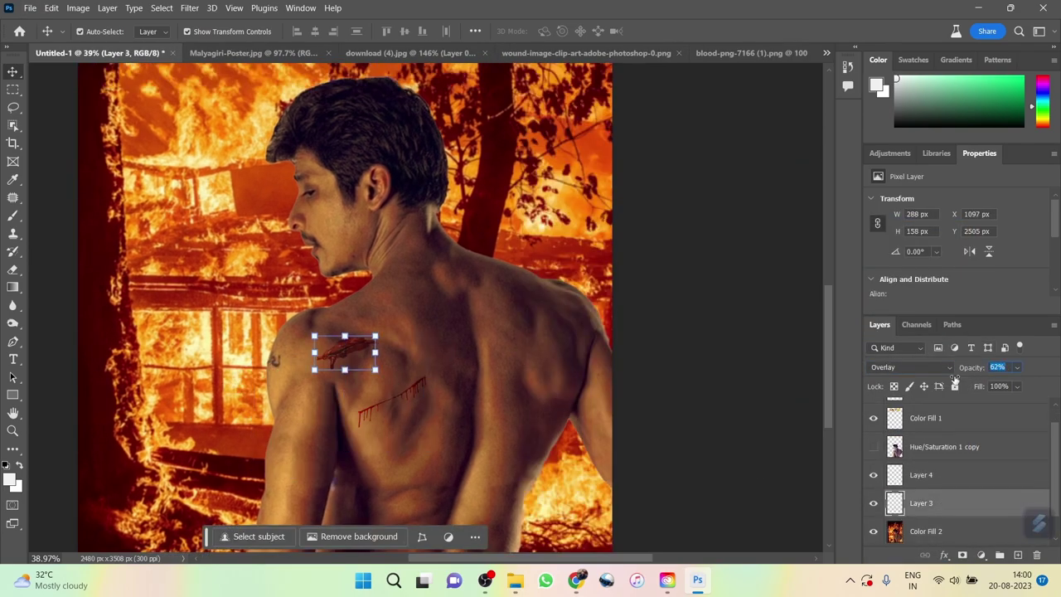
pyautogui.click(921, 475)
pyautogui.moveTo(390, 402)
pyautogui.mouseDown()
pyautogui.moveTo(381, 328)
pyautogui.moveTo(355, 355)
pyautogui.mouseUp()
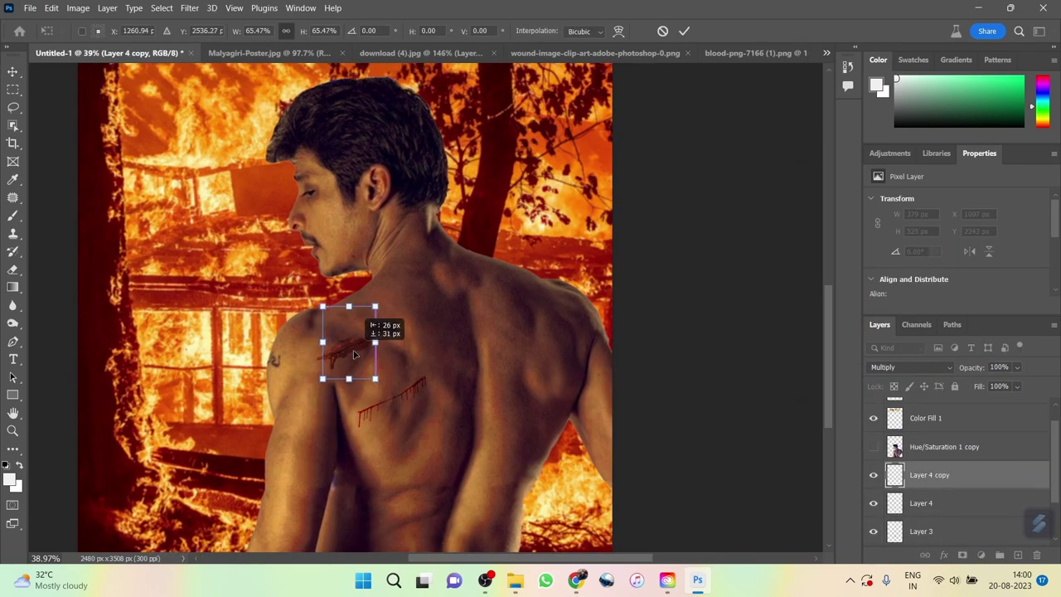
pyautogui.click(686, 32)
# - Bring the wound image into the poster and fit it onto the man's upper arm
pyautogui.click(447, 53)
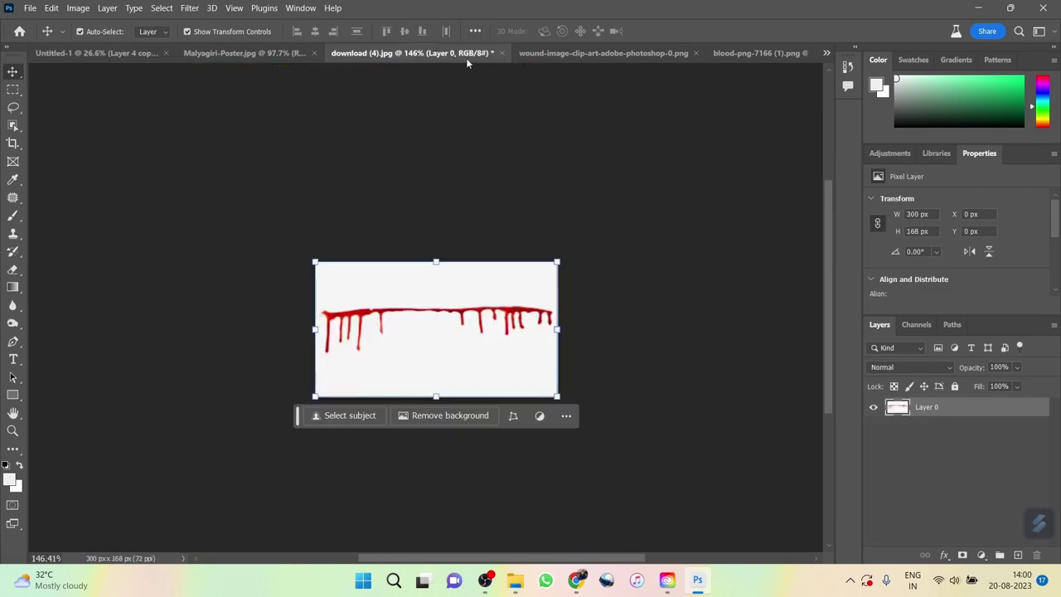
pyautogui.click(493, 53)
pyautogui.moveTo(444, 304); pyautogui.dragTo(332, 479)
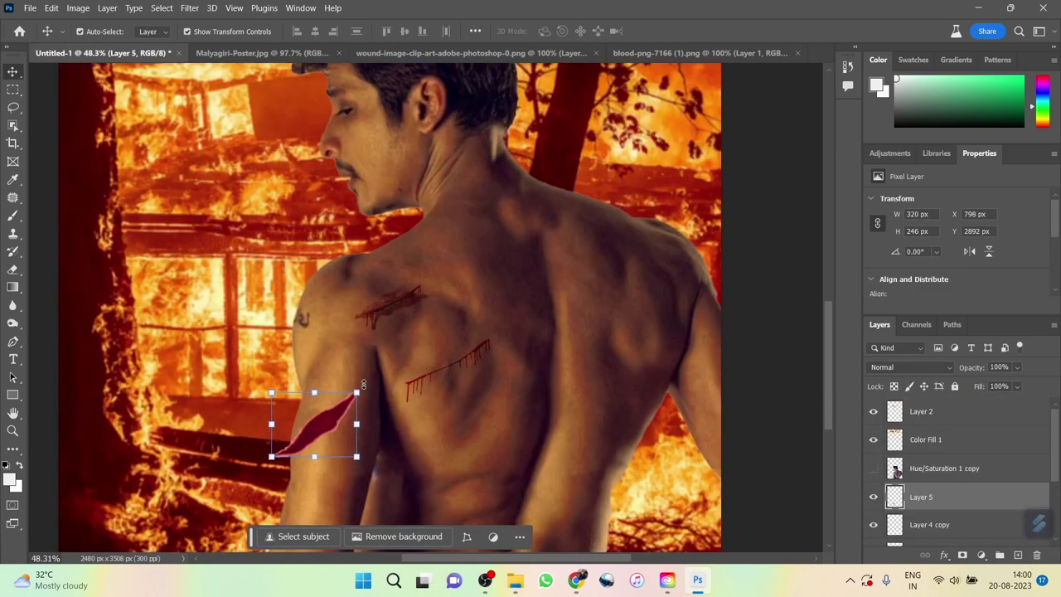
pyautogui.hotkey('ctrl', 't')
pyautogui.moveTo(365, 356); pyautogui.dragTo(345, 389)
pyautogui.press('Return')
# - Blend the arm wound in Multiply and shrink a duplicate to about 62%
pyautogui.click(911, 367)
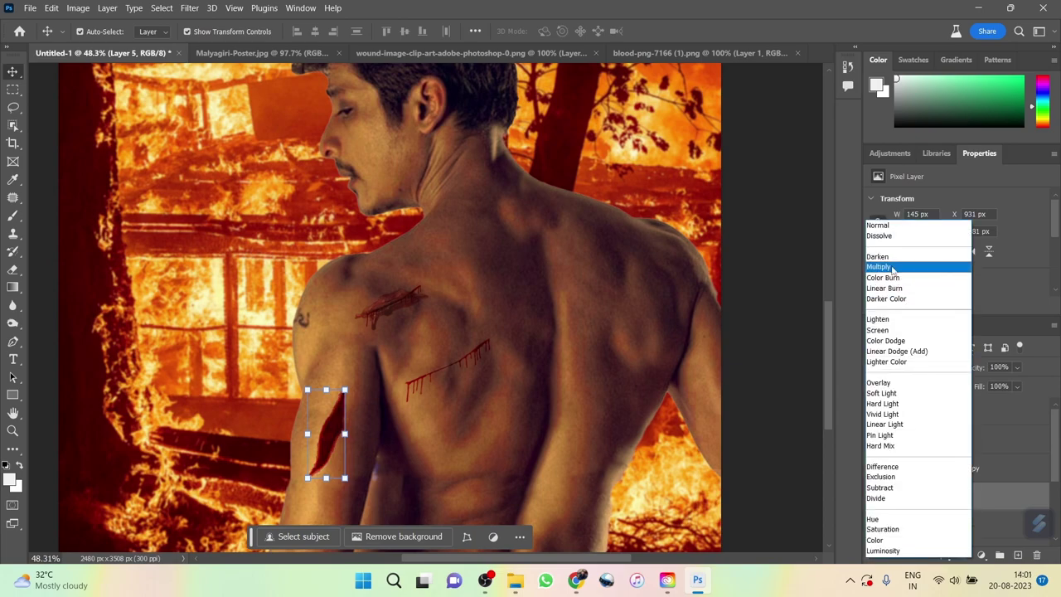
pyautogui.click(881, 393)
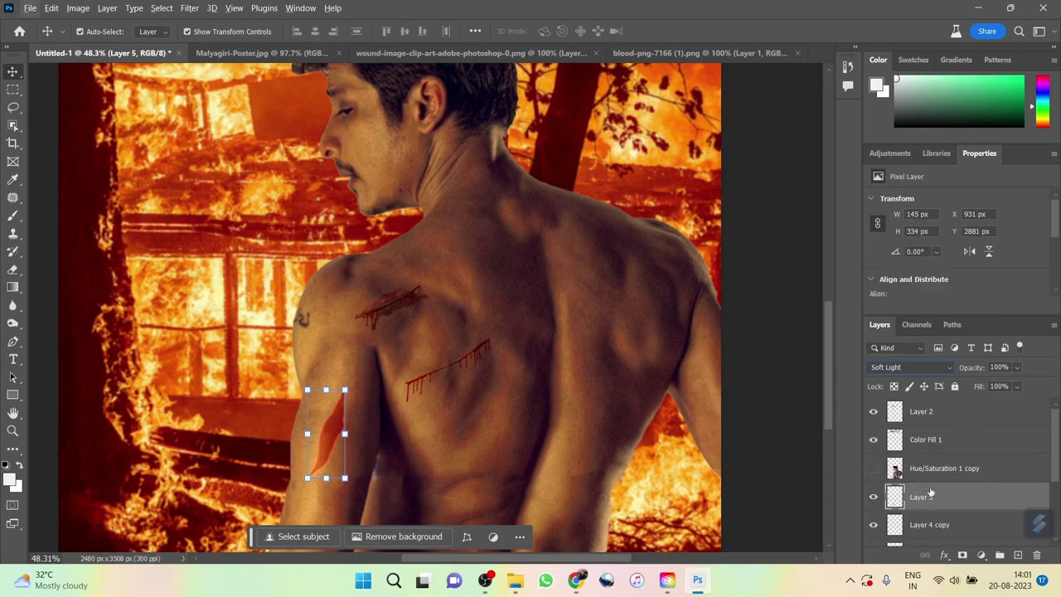
pyautogui.click(910, 368)
pyautogui.click(878, 267)
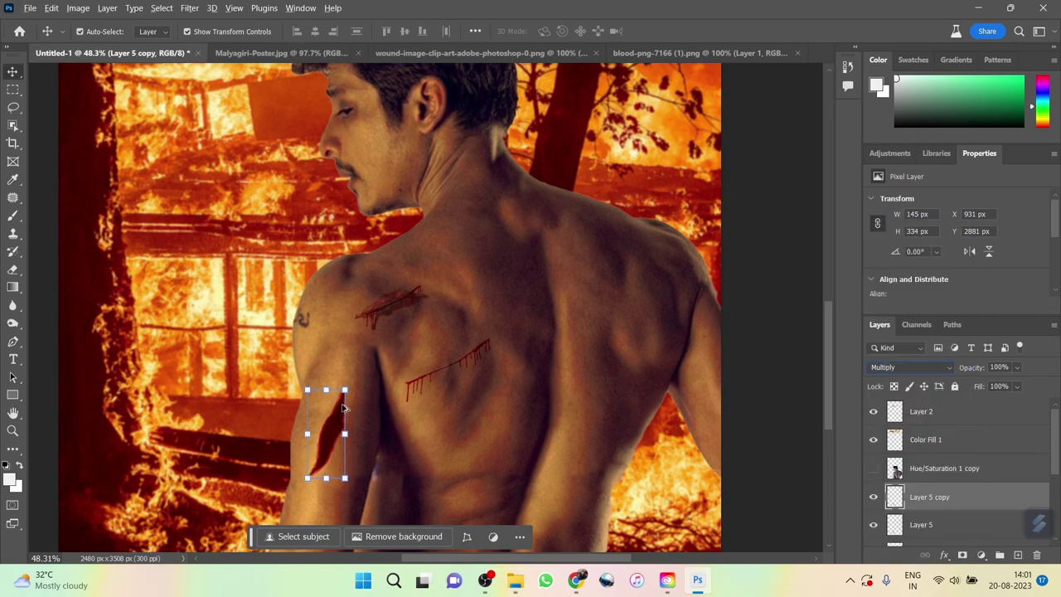
pyautogui.moveTo(345, 390); pyautogui.dragTo(348, 406)
pyautogui.scroll(4, 343, 428)
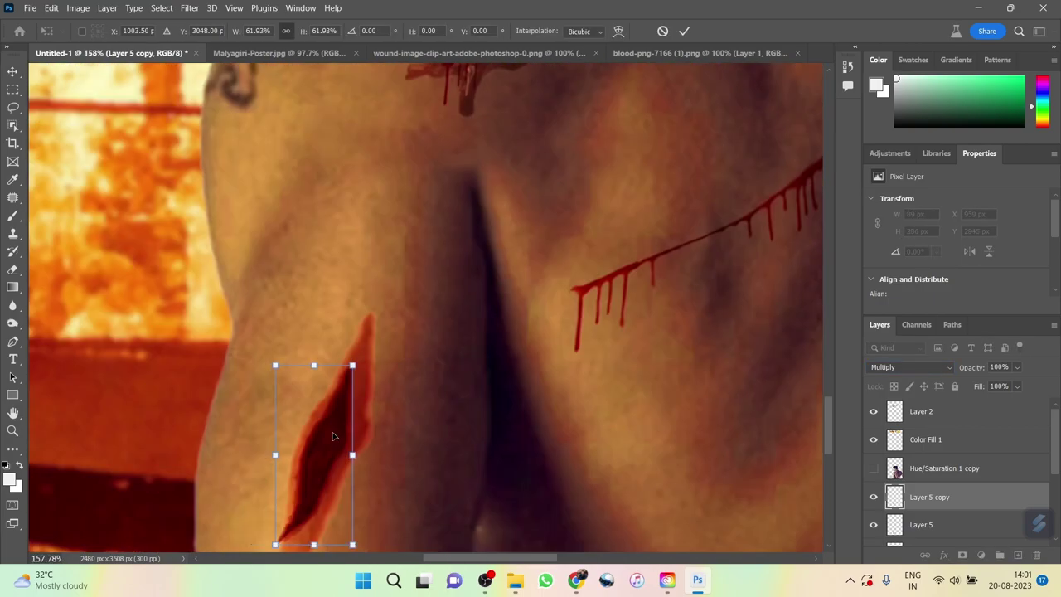
pyautogui.press('Return')
# - Zoom back out and close the leftover wound and blood image documents
pyautogui.hotkey('ctrl', '0')
pyautogui.click(479, 52)
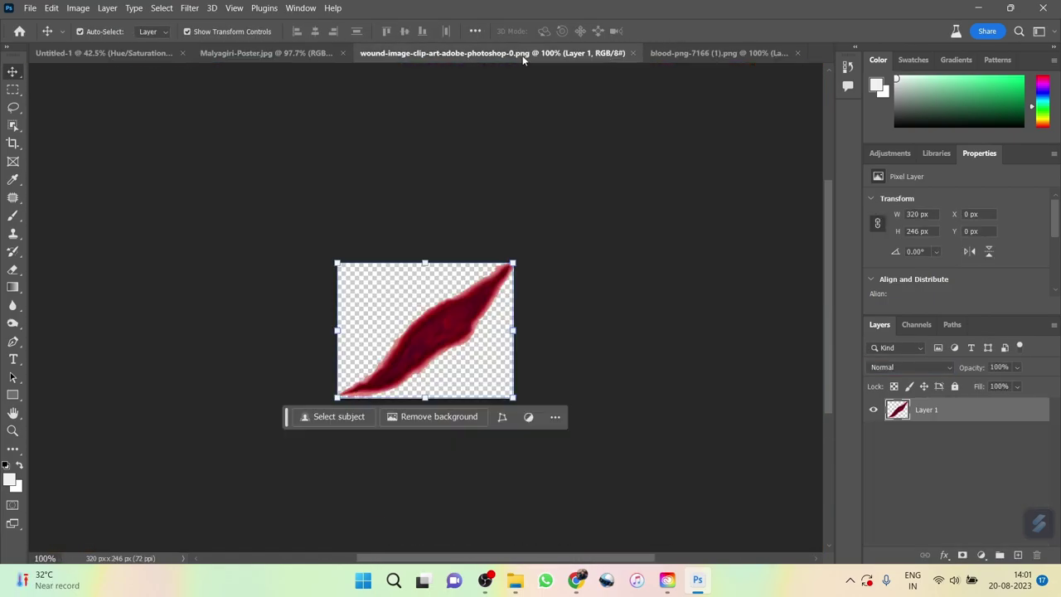
pyautogui.hotkey('ctrl', 'w')
pyautogui.click(537, 53)
pyautogui.scroll(-2, 561, 315)
# - Open the fire images from the PNG files folder on the Desktop
pyautogui.scroll(-3, 561, 315)
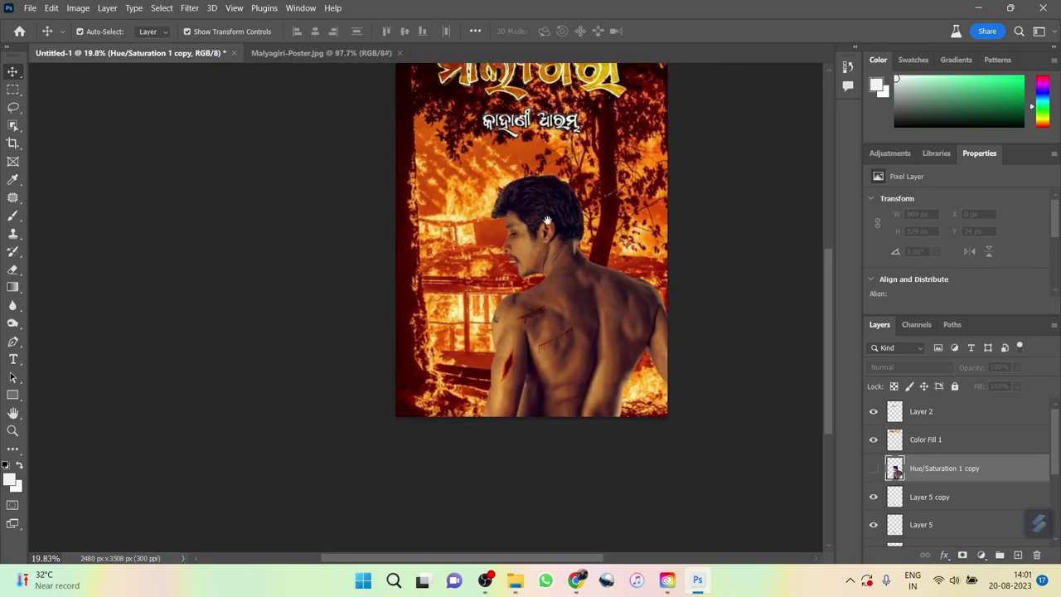
pyautogui.hotkey('ctrl', 'o')
pyautogui.click(56, 314)
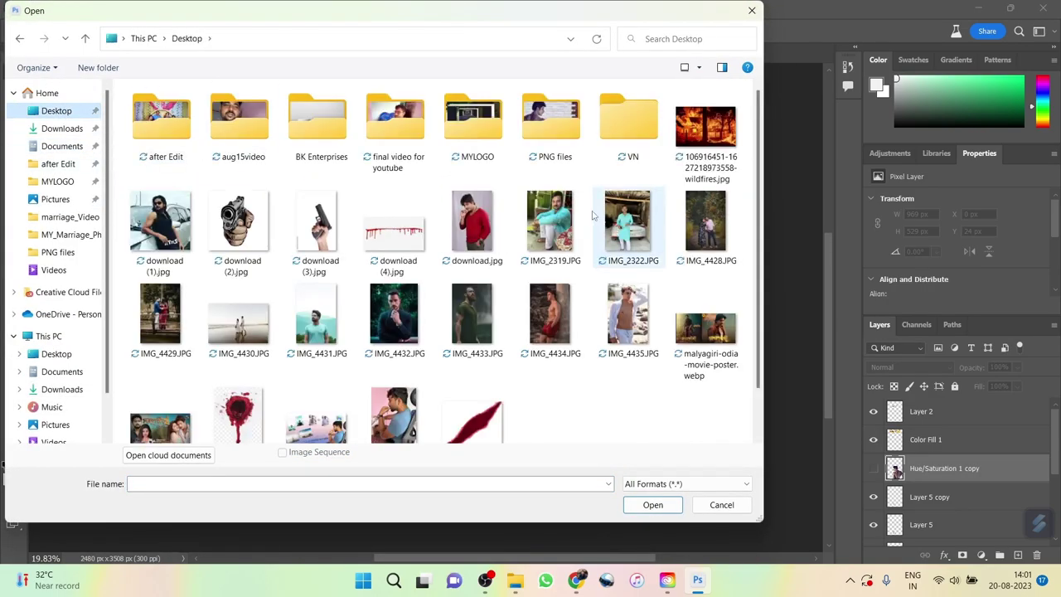
pyautogui.doubleClick(544, 119)
pyautogui.click(559, 426)
pyautogui.keyDown('ctrl'); pyautogui.click(639, 427); pyautogui.keyUp('ctrl')
pyautogui.click(652, 504)
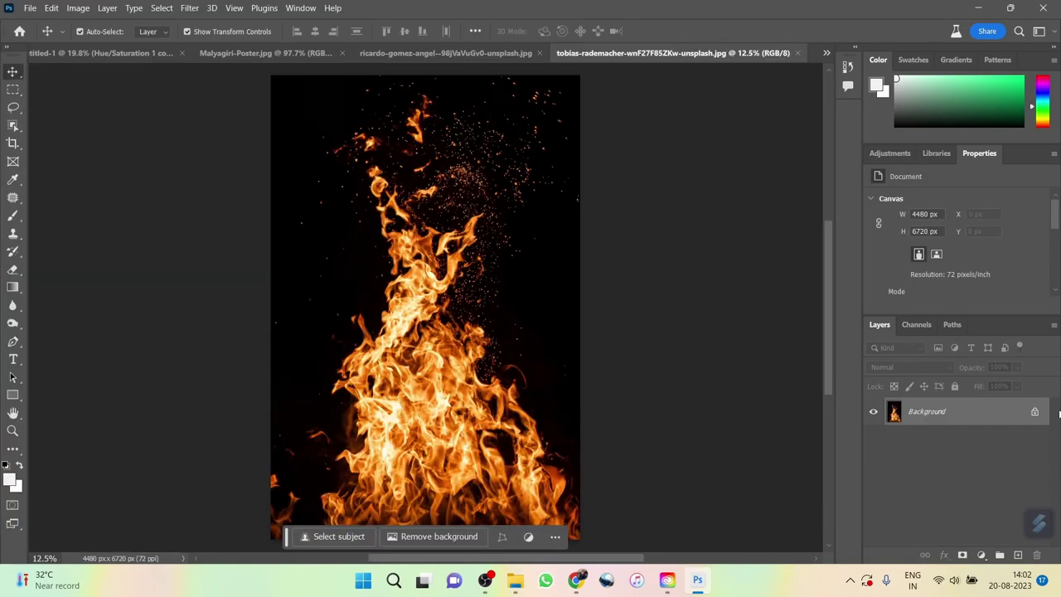
# - Place a fire photo over the poster's middle, blended with Lighter Color
pyautogui.moveTo(464, 298); pyautogui.dragTo(402, 262)
pyautogui.moveTo(420, 208); pyautogui.dragTo(487, 148)
pyautogui.hotkey('ctrl', '0')
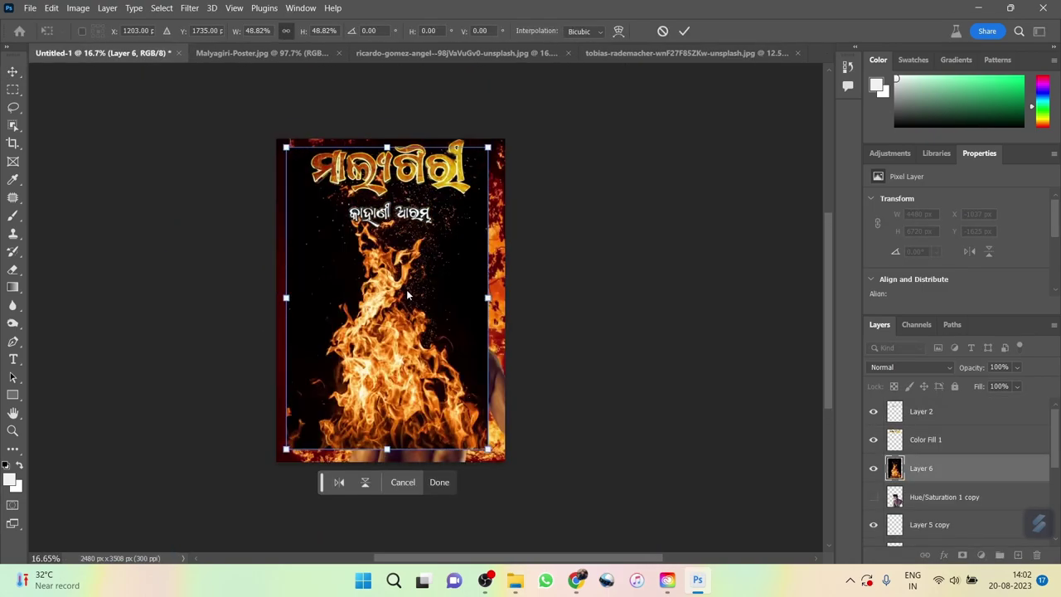
pyautogui.click(685, 30)
pyautogui.click(910, 367)
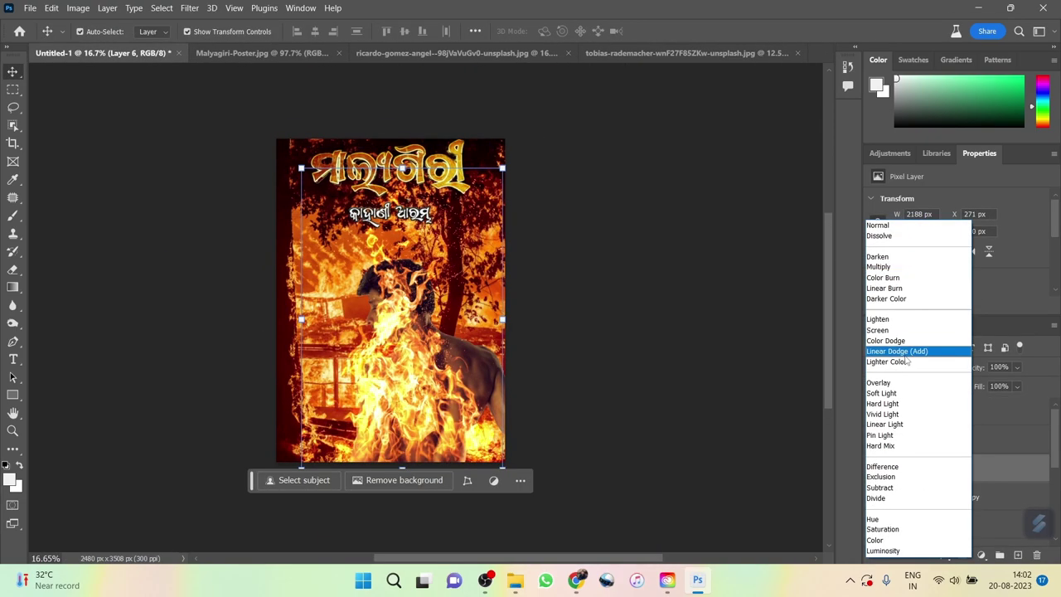
pyautogui.click(905, 362)
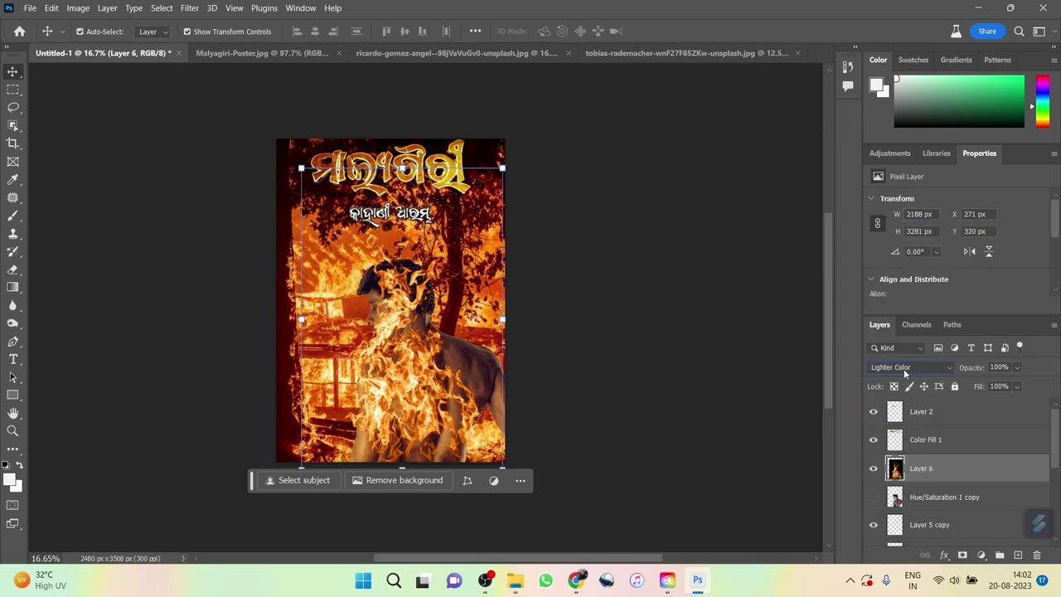
# - Duplicate the fire layer as Linear Dodge (Add) at 35% opacity
pyautogui.hotkey('ctrl', 'j')
pyautogui.click(903, 368)
pyautogui.hotkey('ctrl', 't')
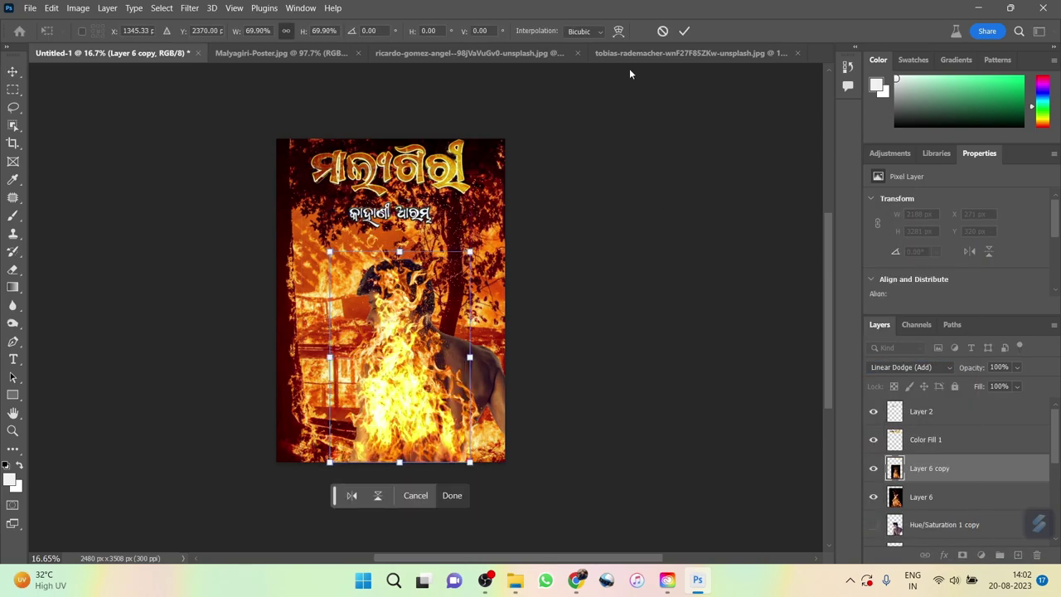
pyautogui.click(684, 31)
pyautogui.click(999, 368)
pyautogui.write('35')
pyautogui.press('Return')
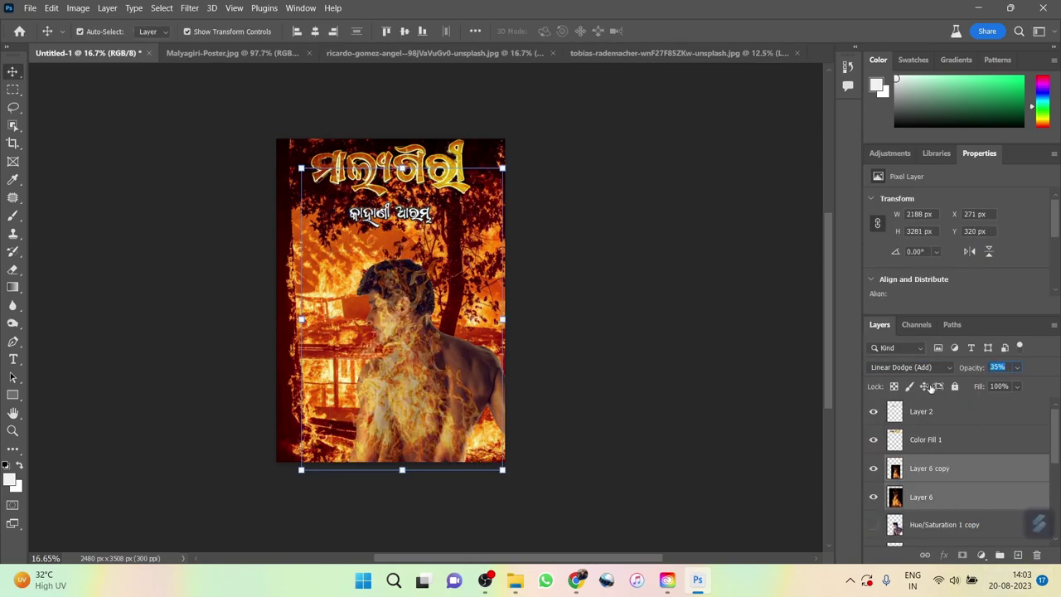
# - Shrink a flame copy to about quarter size and place it on the man's back
pyautogui.hotkey('ctrl', 't')
pyautogui.moveTo(503, 469); pyautogui.dragTo(415, 356)
pyautogui.scroll(2, 414, 357)
pyautogui.moveTo(315, 439)
pyautogui.mouseDown()
pyautogui.moveTo(290, 471)
pyautogui.moveTo(496, 493)
pyautogui.moveTo(539, 292)
pyautogui.mouseUp()
pyautogui.click(683, 31)
# - Tilt the flame copy about 30° toward the shoulder and move it lower in the layer stack
pyautogui.hotkey('ctrl', 't')
pyautogui.moveTo(580, 325); pyautogui.dragTo(540, 347)
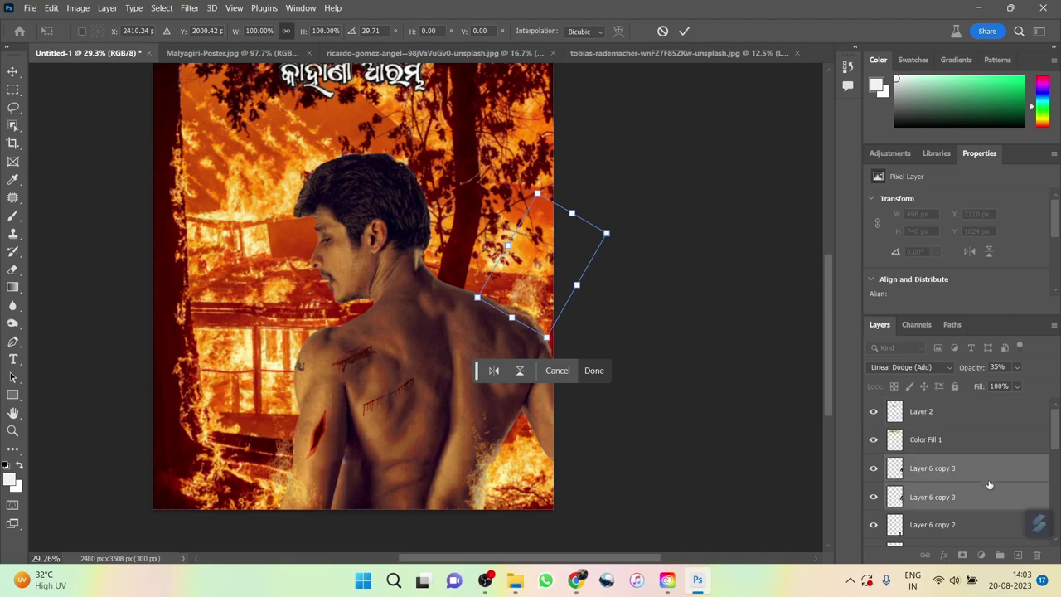
pyautogui.moveTo(989, 484); pyautogui.dragTo(947, 489)
pyautogui.scroll(3, 398, 276)
pyautogui.scroll(-3, 398, 276)
# - Load the man's outline as a selection, select Layer 3, then deselect
pyautogui.scroll(1, 398, 276)
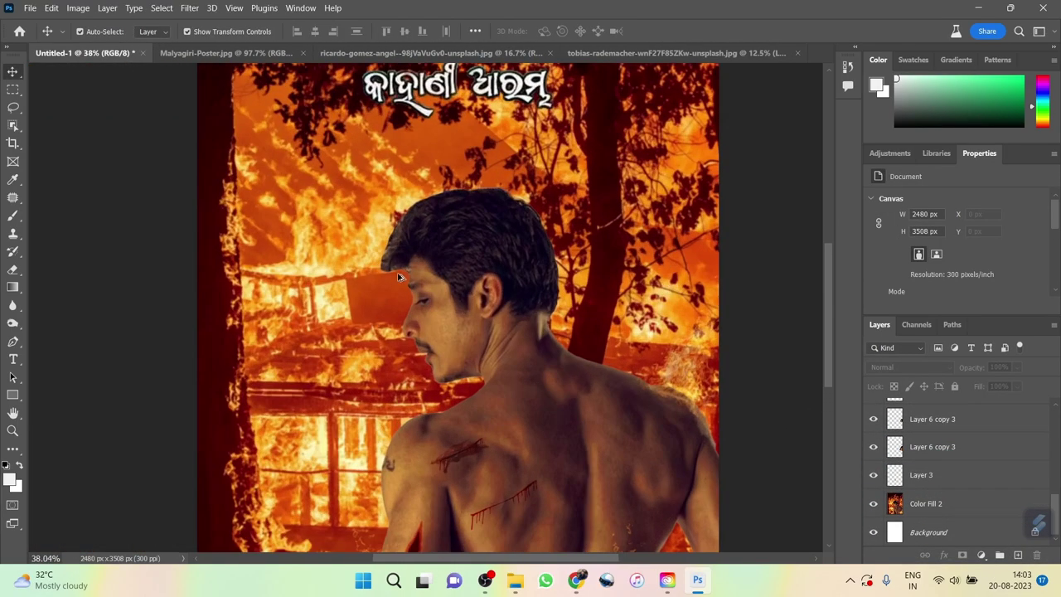
pyautogui.scroll(-2, 398, 276)
pyautogui.scroll(3, 954, 481)
pyautogui.click(895, 475)
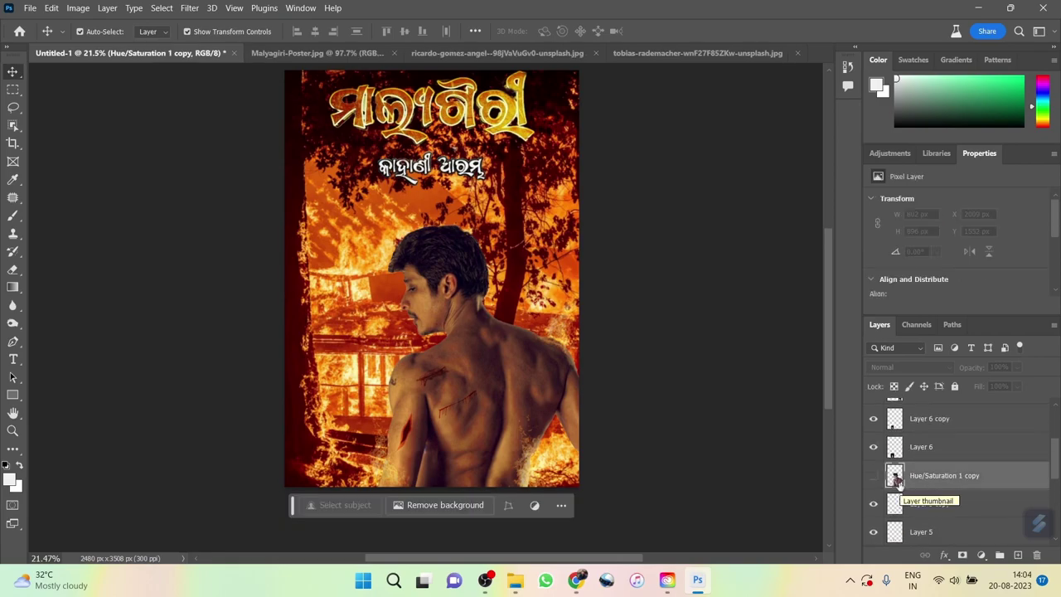
pyautogui.click(943, 503)
pyautogui.scroll(-1, 943, 507)
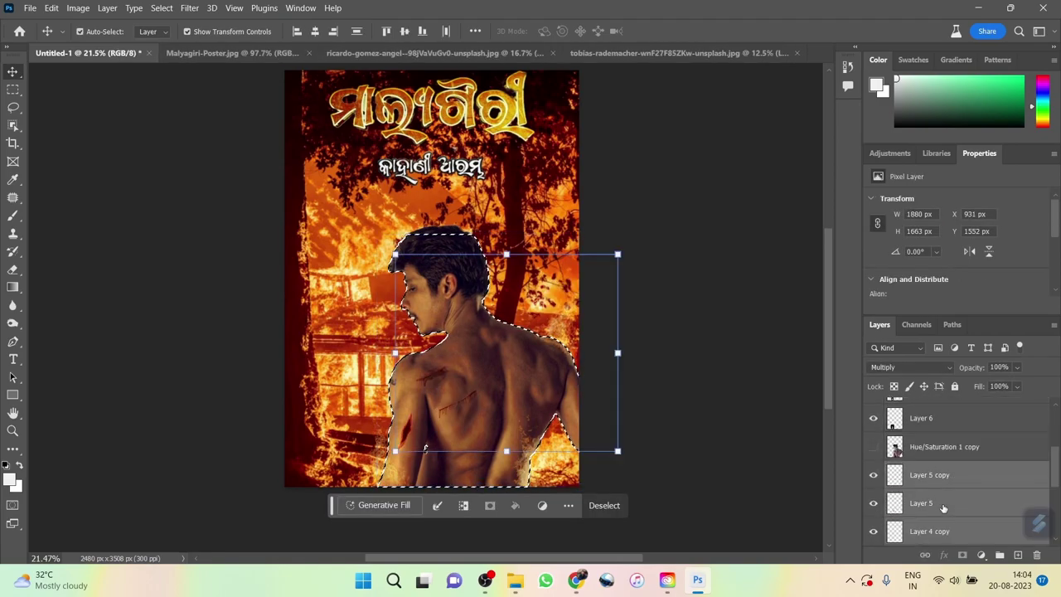
pyautogui.scroll(-5, 943, 507)
pyautogui.click(944, 504)
pyautogui.click(920, 475)
pyautogui.press('m')
pyautogui.hotkey('ctrl', 'd')
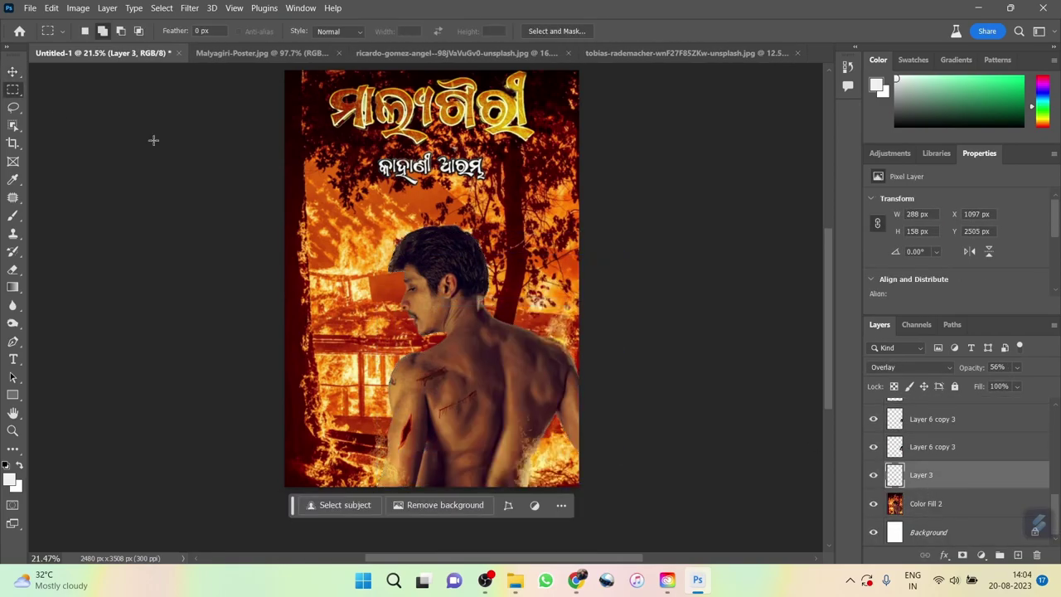
pyautogui.press('v')
# - Merge the wound layer Layer 5 into the fire layer below
pyautogui.scroll(1, 949, 481)
pyautogui.click(944, 475)
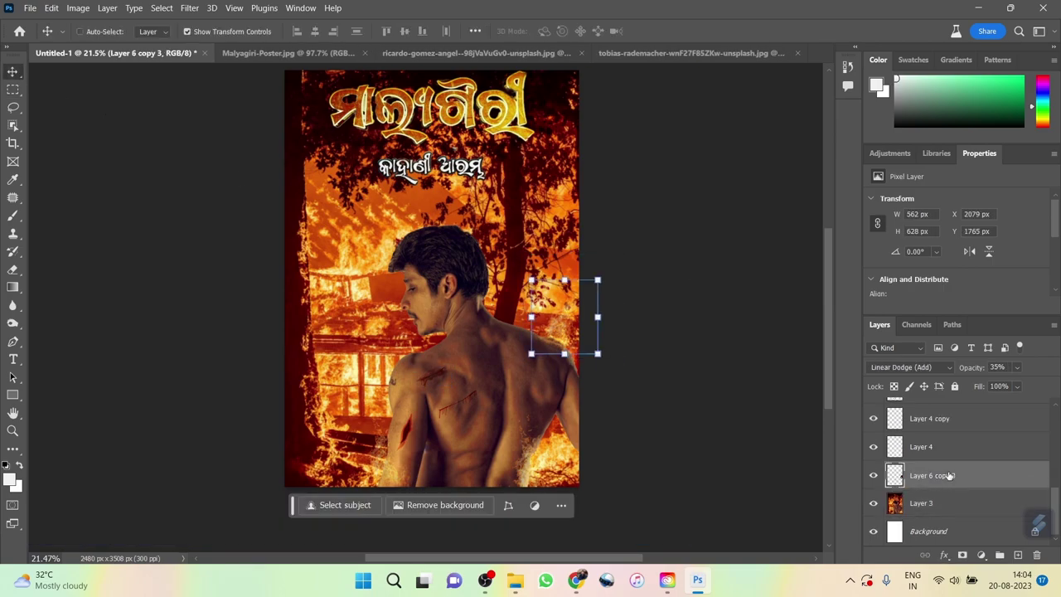
pyautogui.scroll(1, 949, 475)
pyautogui.click(949, 475)
pyautogui.scroll(1, 949, 475)
pyautogui.scroll(1, 947, 481)
pyautogui.click(948, 475)
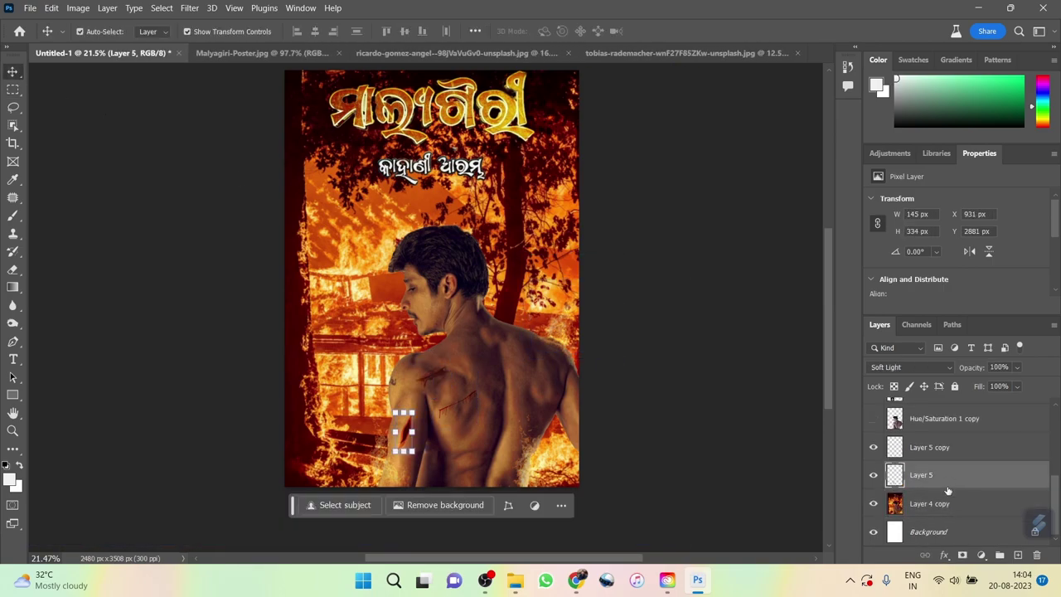
pyautogui.hotkey('ctrl', 'e')
# - Merge Layer 5 copy with the merged layer into one and zoom to check
pyautogui.click(929, 475)
pyautogui.keyDown('ctrl'); pyautogui.click(937, 503); pyautogui.keyUp('ctrl')
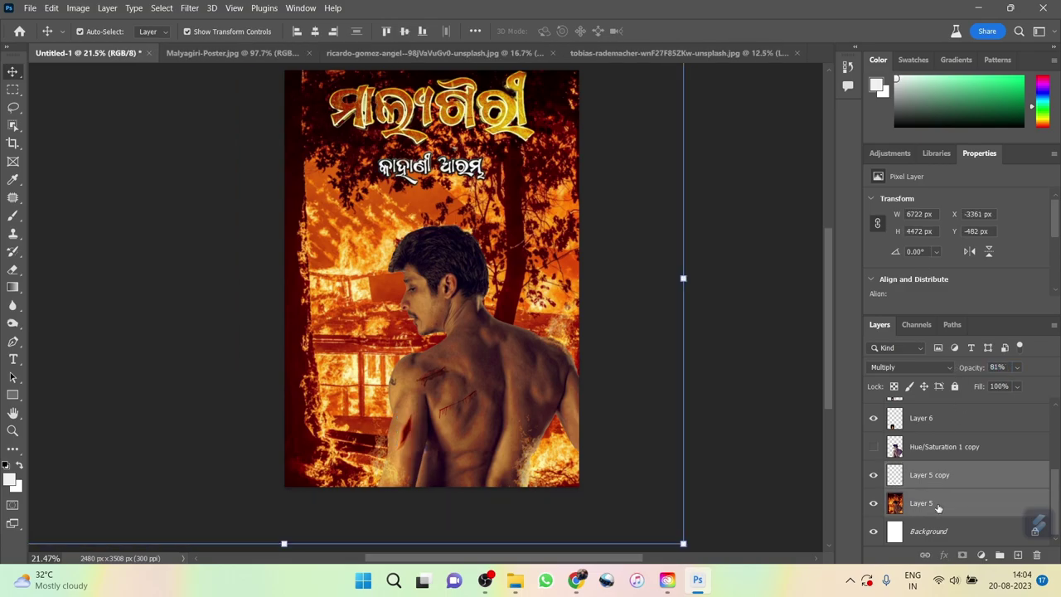
pyautogui.hotkey('ctrl', 'e')
pyautogui.hotkey('ctrl', '+')
pyautogui.hotkey('ctrl', '+')
pyautogui.hotkey('ctrl', '+')
pyautogui.scroll(-2, 873, 450)
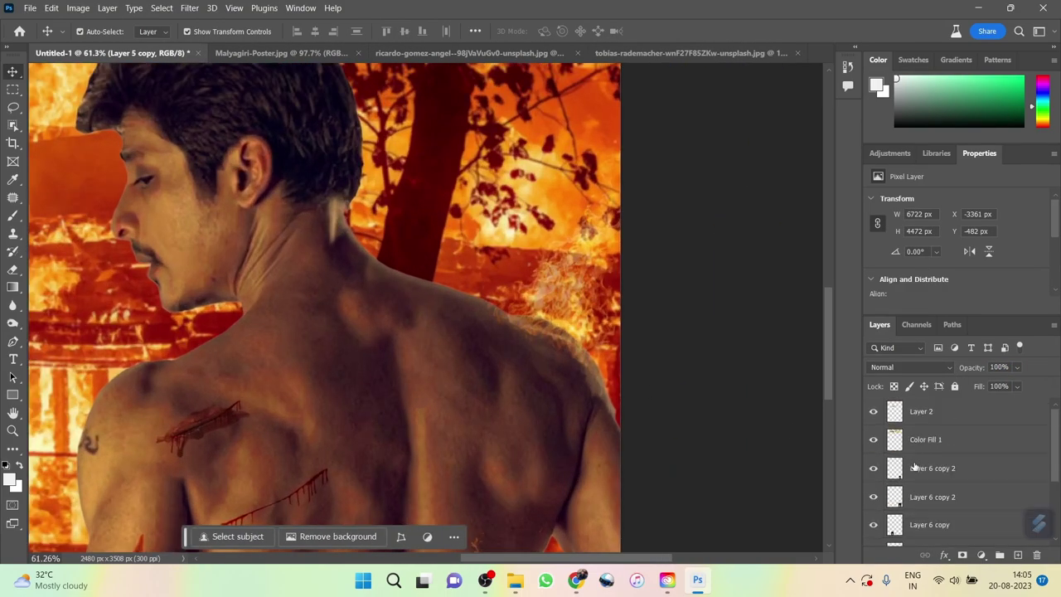
pyautogui.hotkey('ctrl', '0')
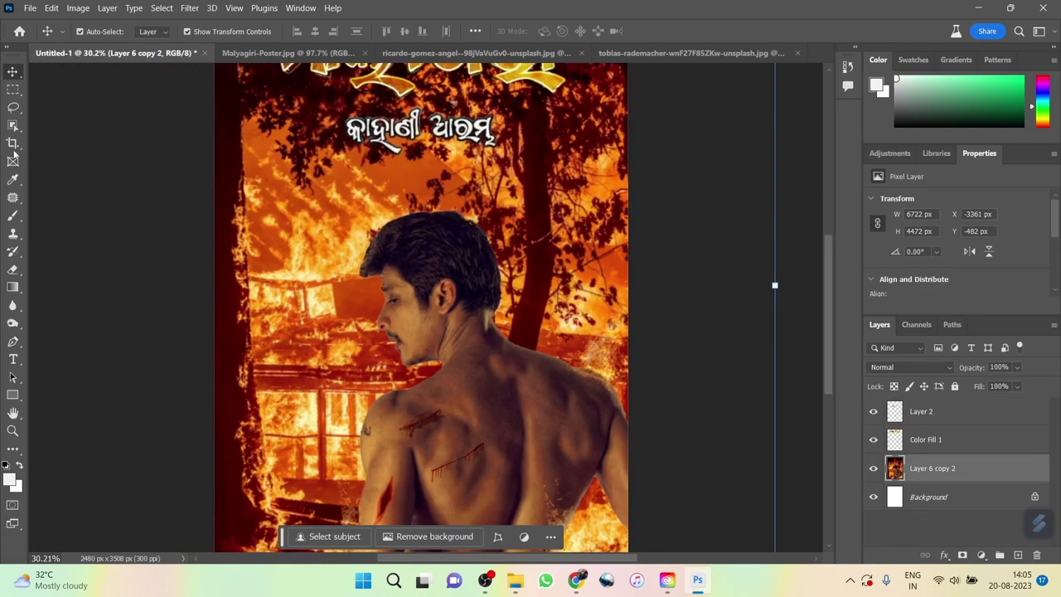
# - Auto-select the man, copy him to his own layer, and pick orange for brushing
pyautogui.click(606, 33)
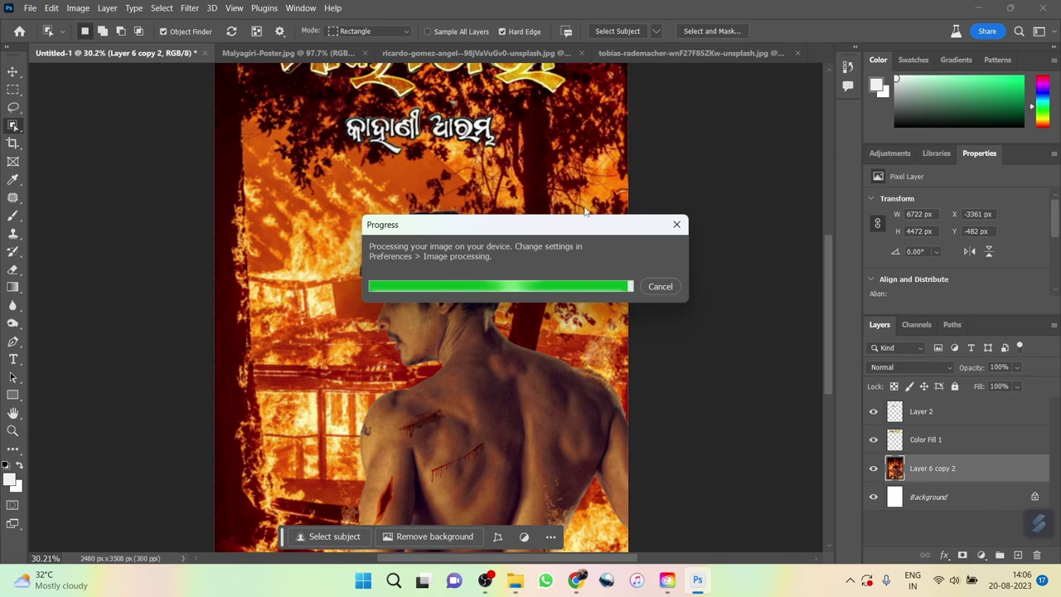
pyautogui.scroll(2, 476, 354)
pyautogui.hotkey('ctrl', 'j')
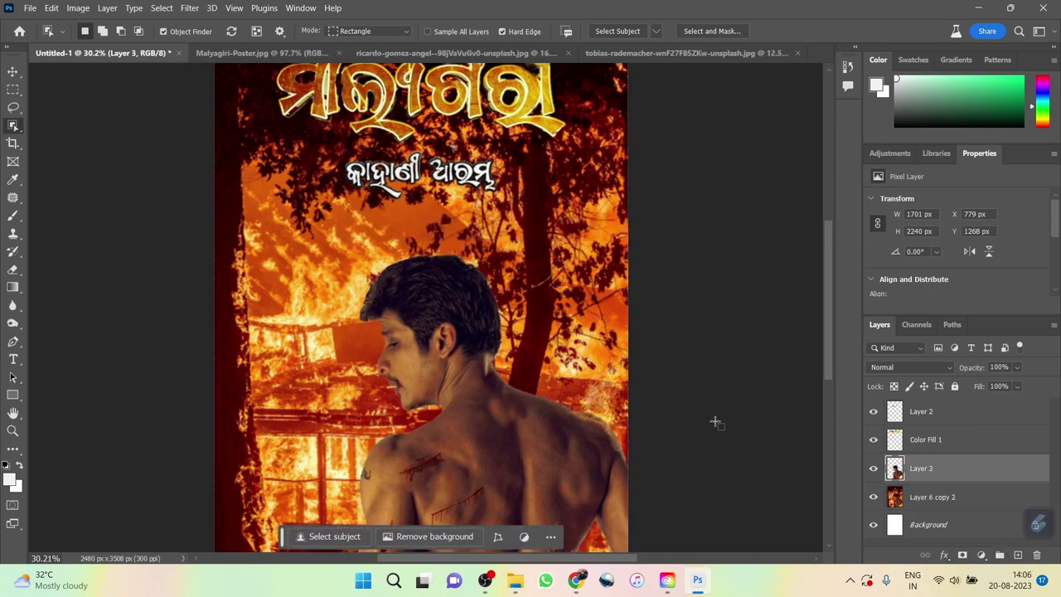
pyautogui.click(14, 217)
pyautogui.keyDown('ctrl'); pyautogui.click(890, 468); pyautogui.keyUp('ctrl')
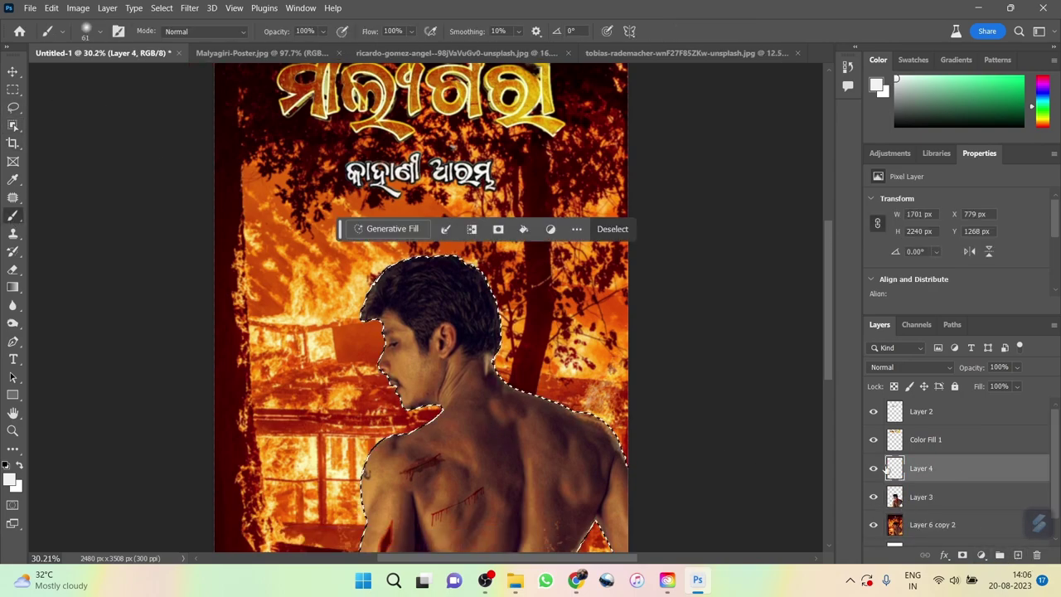
pyautogui.scroll(3, 378, 231)
pyautogui.keyDown('alt'); pyautogui.click(378, 230); pyautogui.keyUp('alt')
# - Set Layer 4's blend mode to Overlay after trying Color Dodge
pyautogui.click(910, 367)
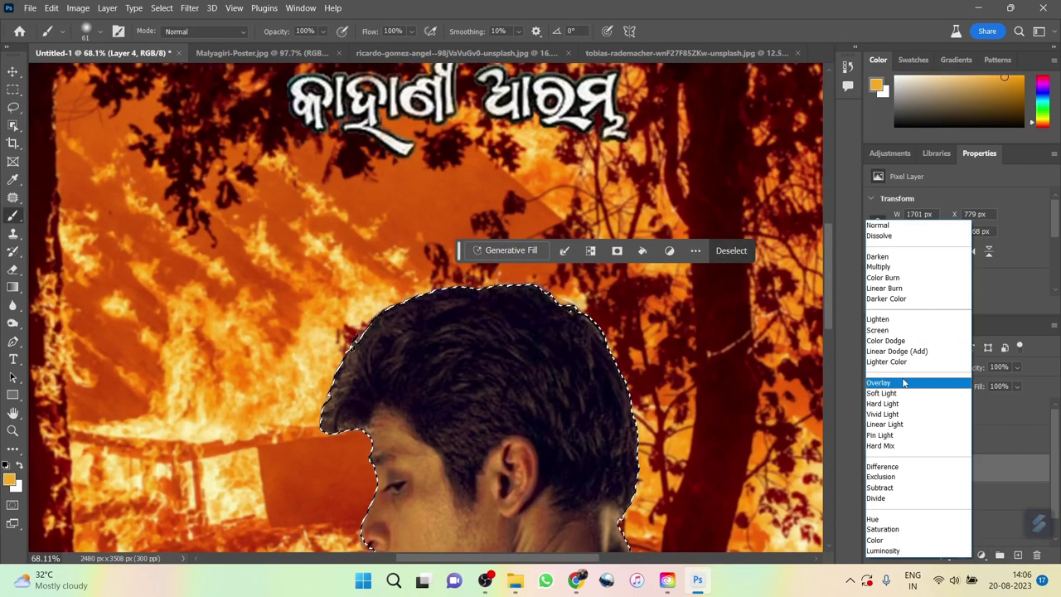
pyautogui.click(895, 323)
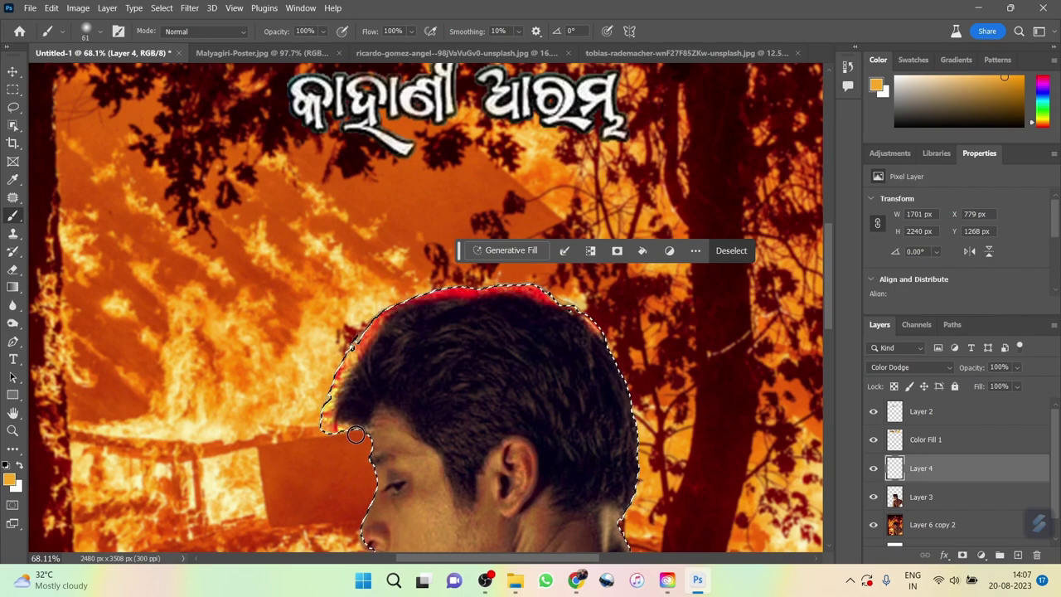
pyautogui.click(910, 367)
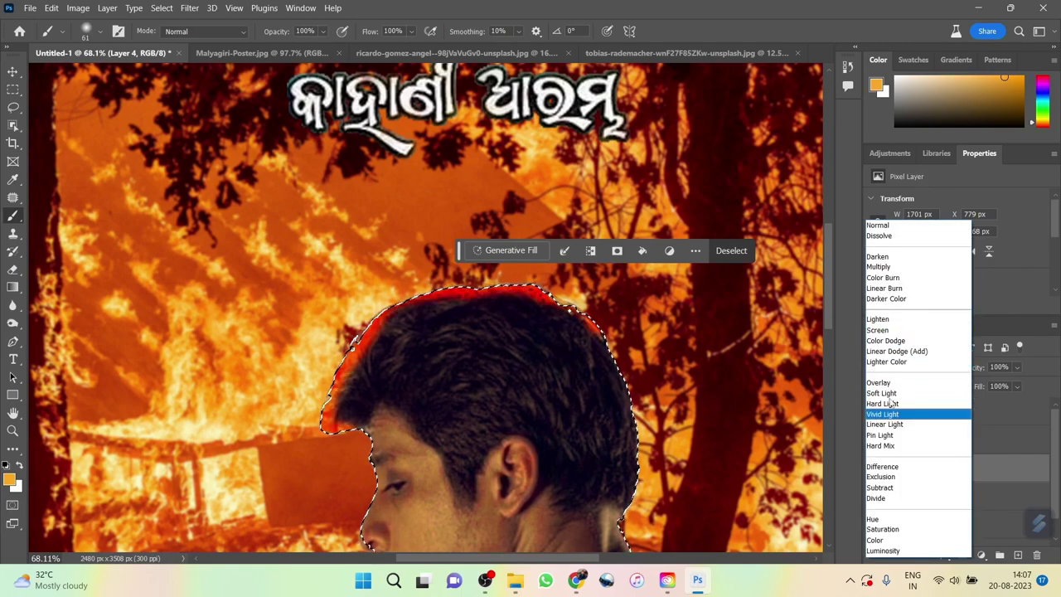
pyautogui.click(877, 382)
pyautogui.scroll(-1, 461, 272)
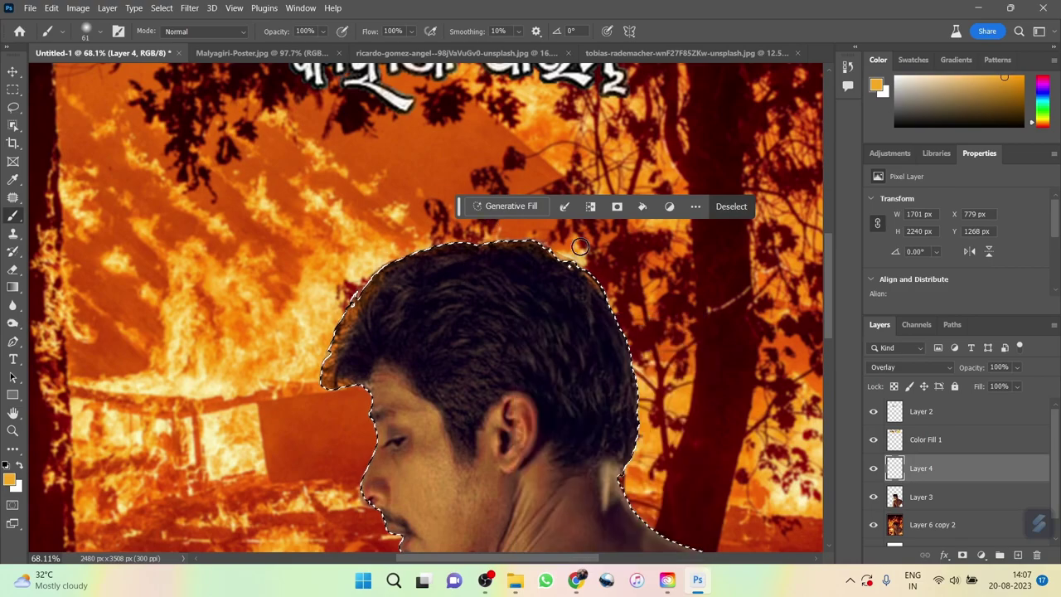
pyautogui.scroll(-3, 625, 480)
pyautogui.scroll(5, 622, 256)
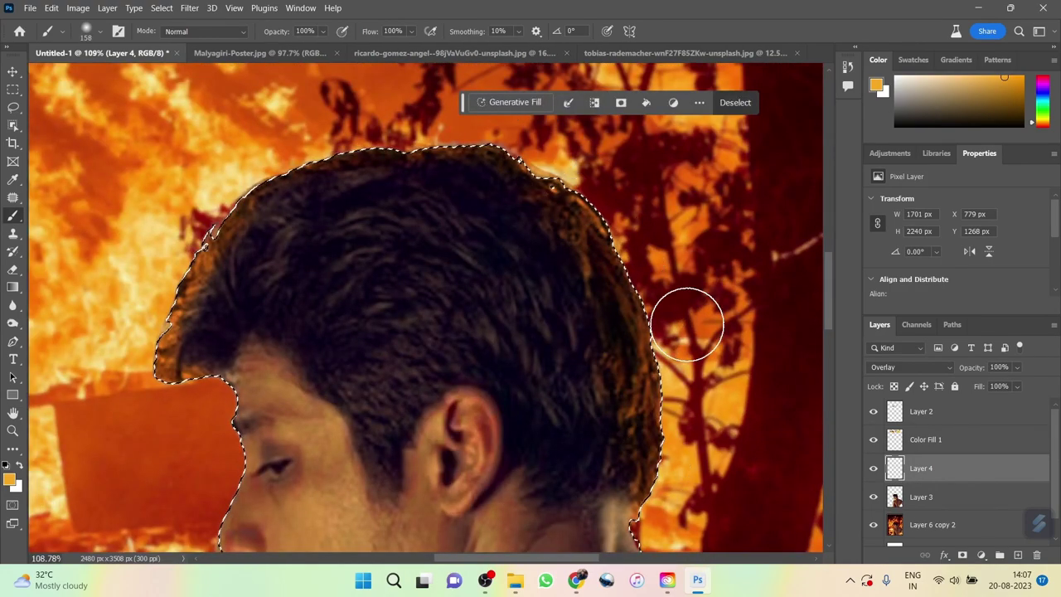
pyautogui.scroll(-3, 246, 439)
pyautogui.scroll(-3, 189, 402)
pyautogui.scroll(-3, 130, 439)
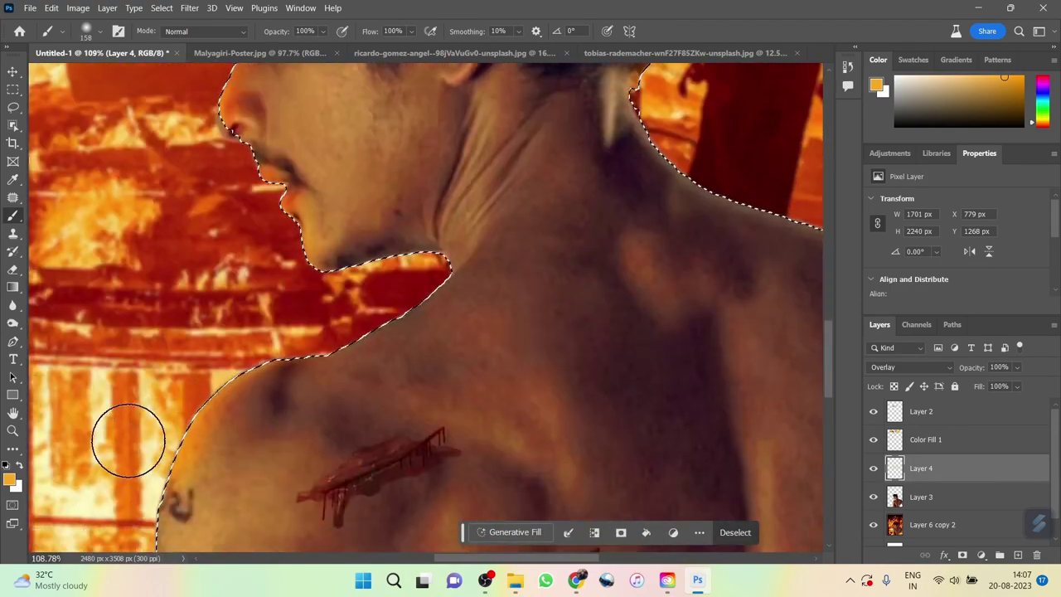
pyautogui.scroll(-5, 354, 265)
pyautogui.scroll(4, 353, 265)
pyautogui.scroll(-1, 315, 426)
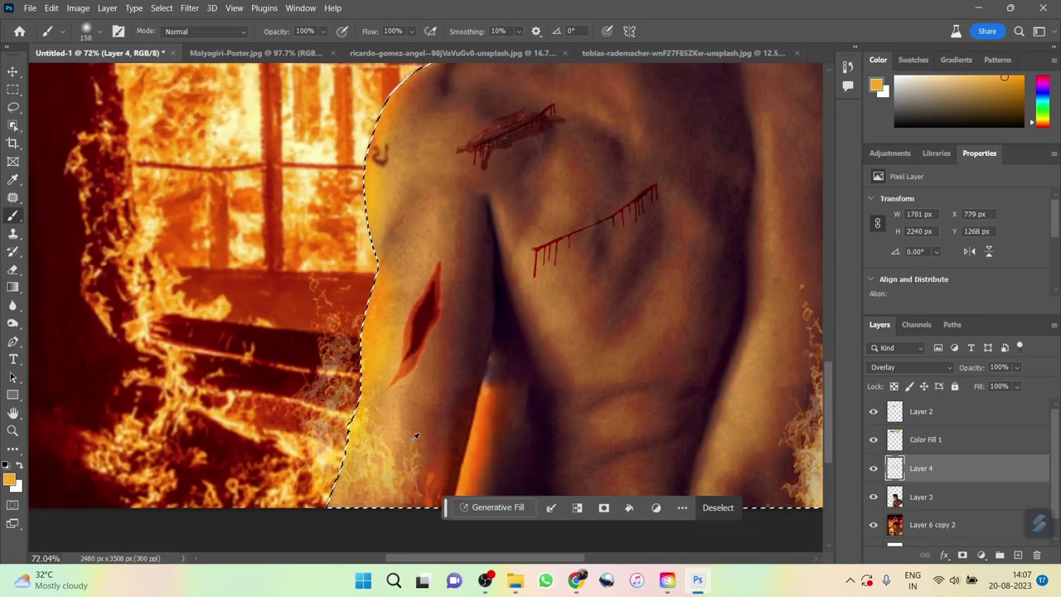
pyautogui.scroll(-2, 572, 417)
pyautogui.scroll(-3, 572, 417)
# - Deselect and paint a bright orange glow along the man's hair edge
pyautogui.press('m')
pyautogui.rightClick(521, 259)
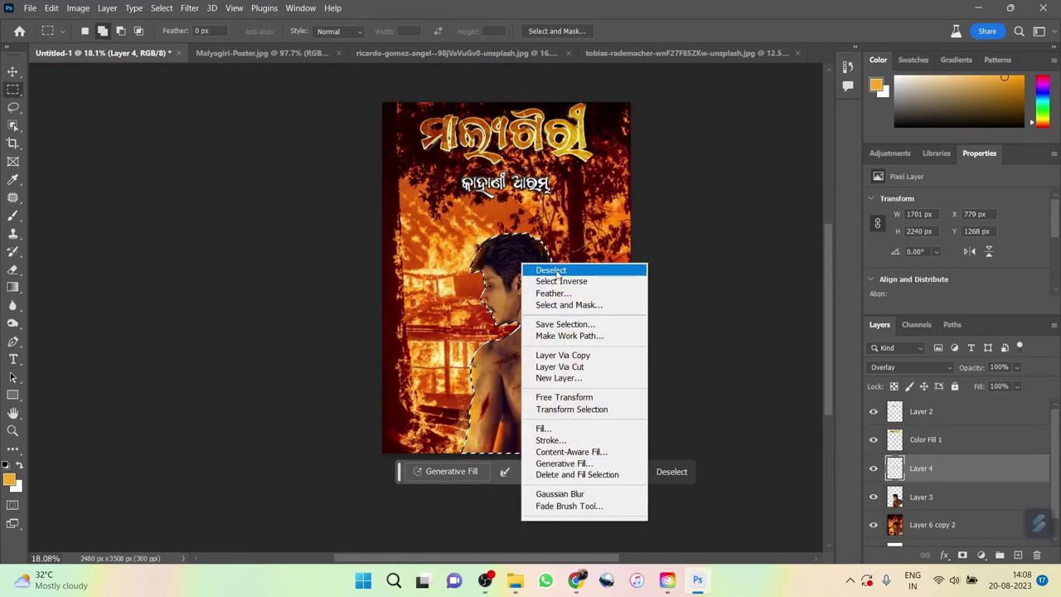
pyautogui.click(547, 267)
pyautogui.scroll(4, 396, 238)
pyautogui.scroll(2, 396, 238)
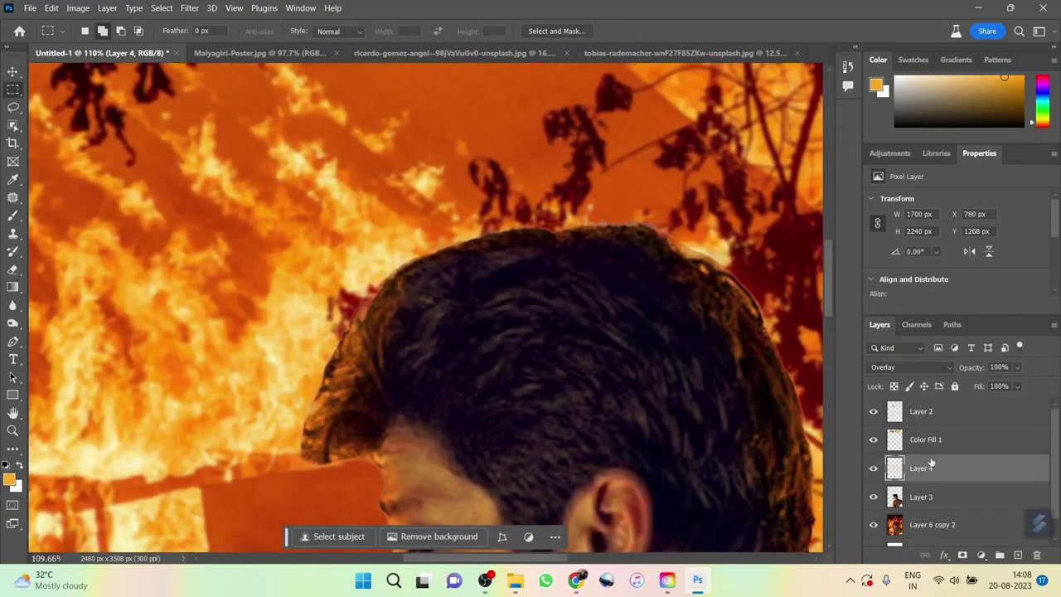
pyautogui.click(11, 217)
pyautogui.click(354, 285)
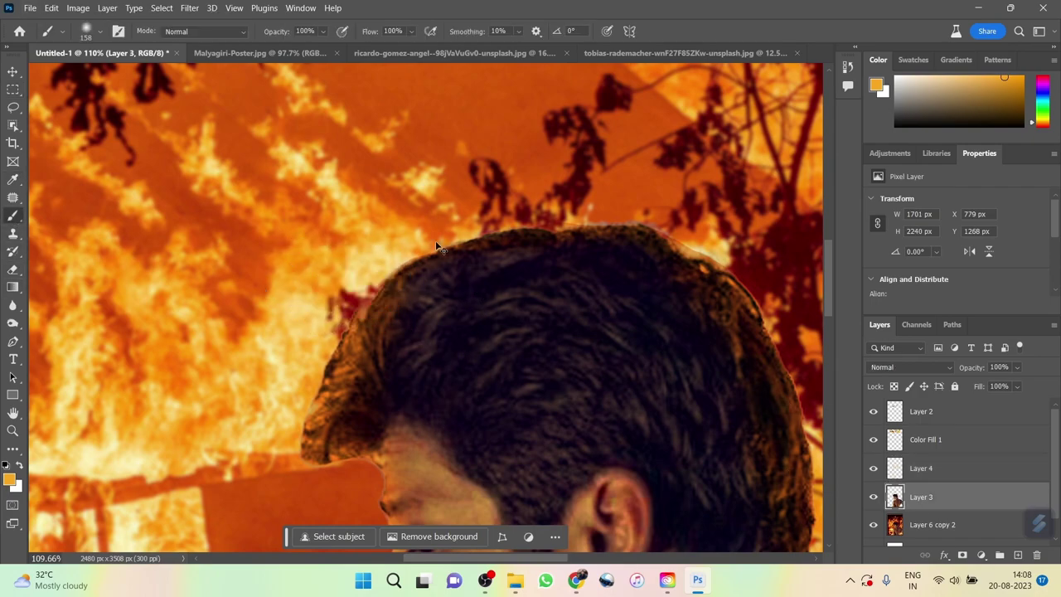
# - Load the glow layer's outline and expand it via Select > Modify > Expand
pyautogui.keyDown('ctrl'); pyautogui.click(895, 468); pyautogui.keyUp('ctrl')
pyautogui.click(107, 8)
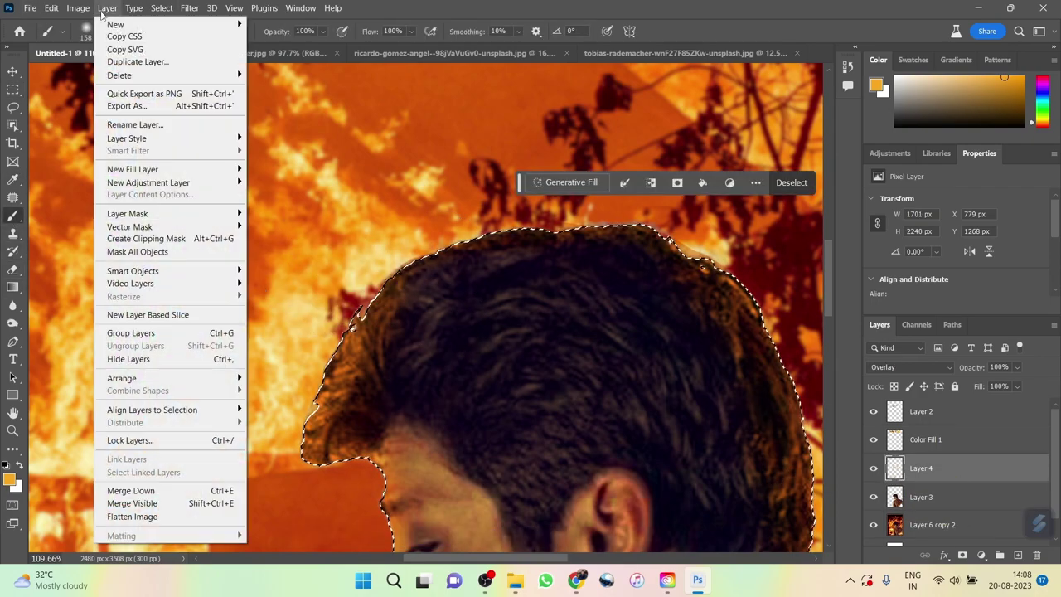
pyautogui.click(335, 233)
pyautogui.press('Escape')
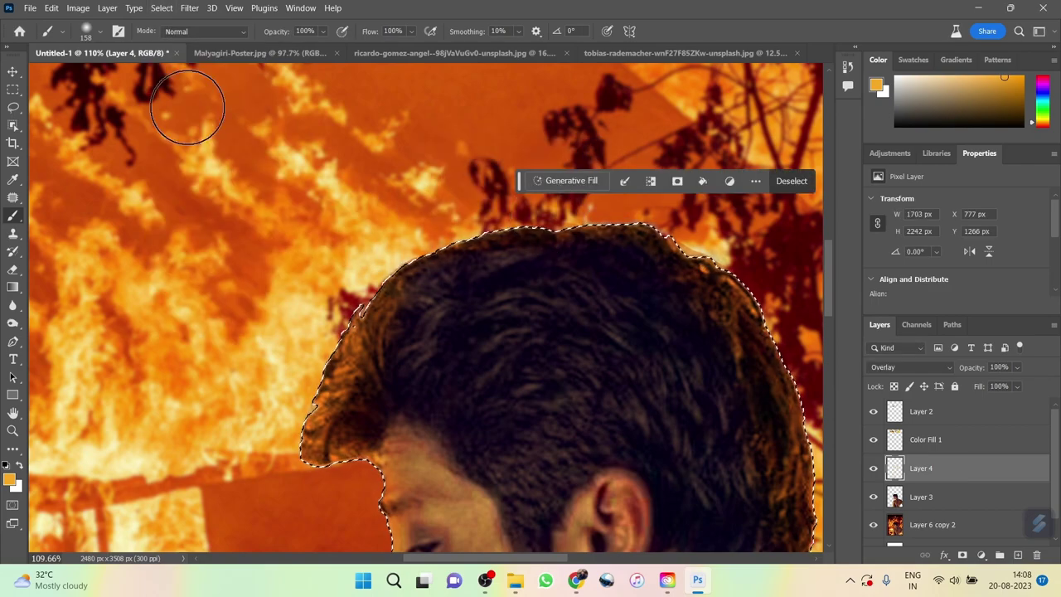
pyautogui.click(161, 7)
pyautogui.click(357, 229)
pyautogui.press('Return')
# - Deselect the expanded selection around the man's head
pyautogui.scroll(-5, 351, 201)
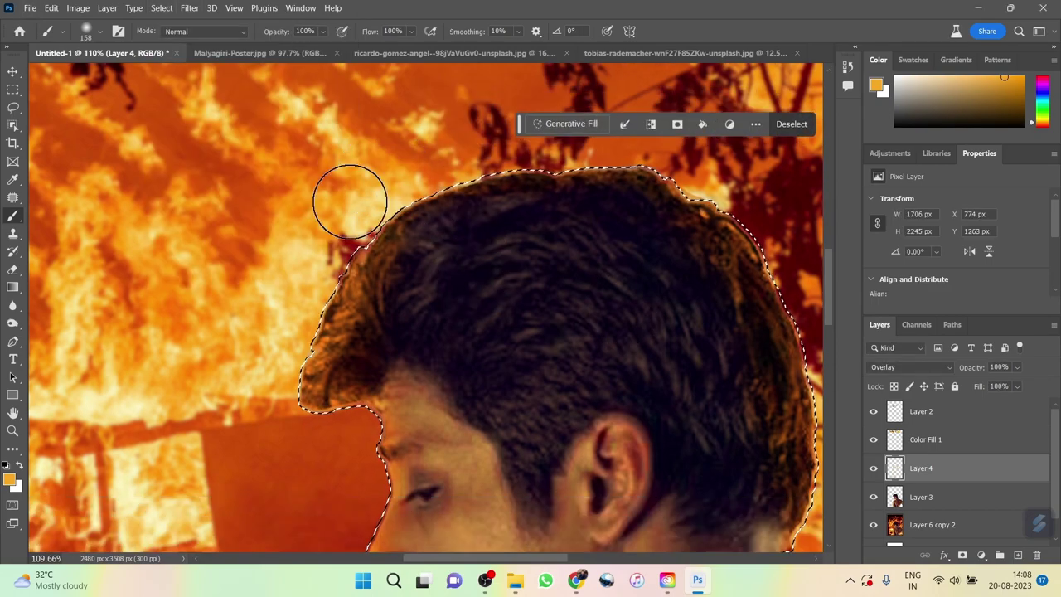
pyautogui.scroll(2, 326, 321)
pyautogui.scroll(2, 490, 196)
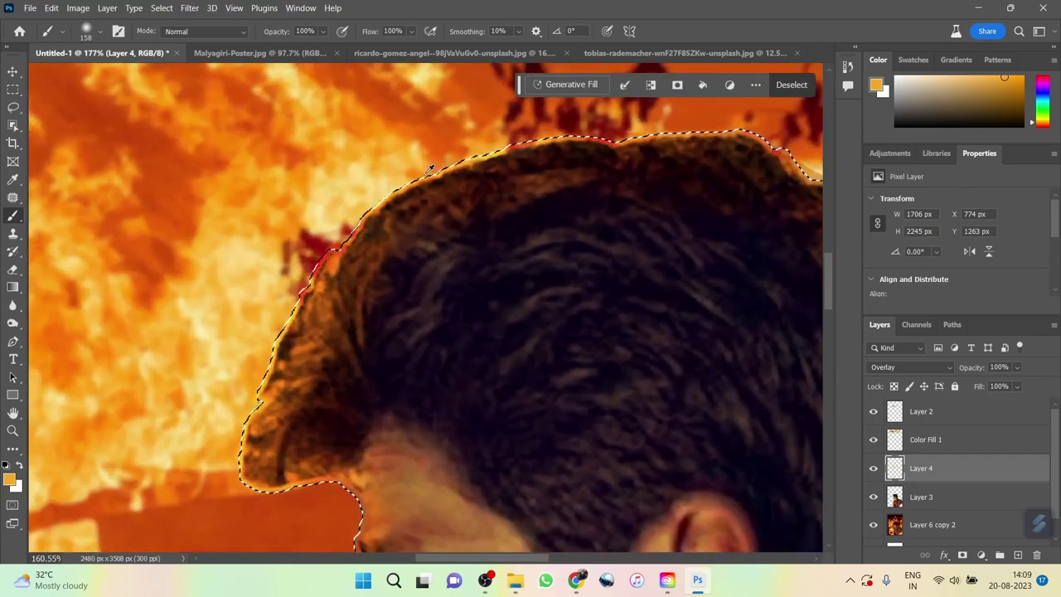
pyautogui.rightClick(540, 262)
pyautogui.press('m')
pyautogui.rightClick(574, 277)
pyautogui.click(607, 283)
pyautogui.scroll(-5, 414, 299)
pyautogui.scroll(5, 414, 298)
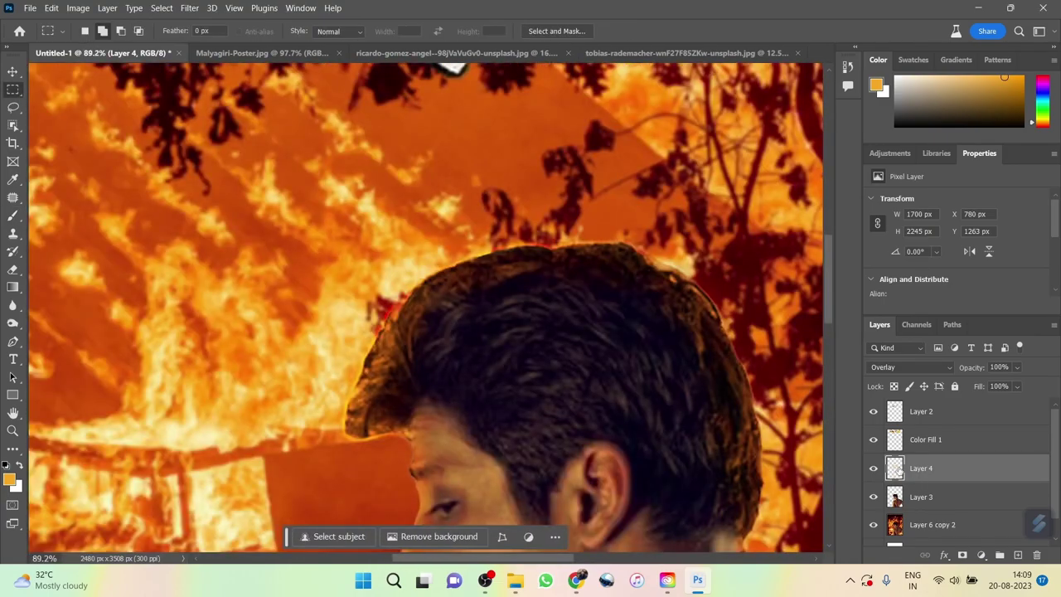
pyautogui.scroll(3, 355, 348)
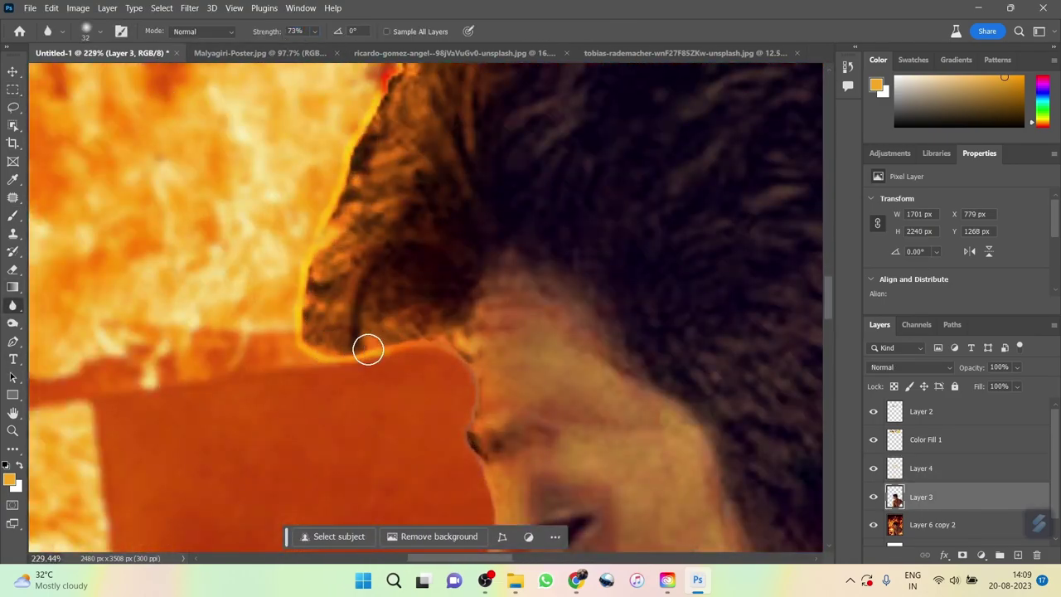
# - Hide and re-show glow Layer 4 to compare the man's hair edges
pyautogui.click(873, 468)
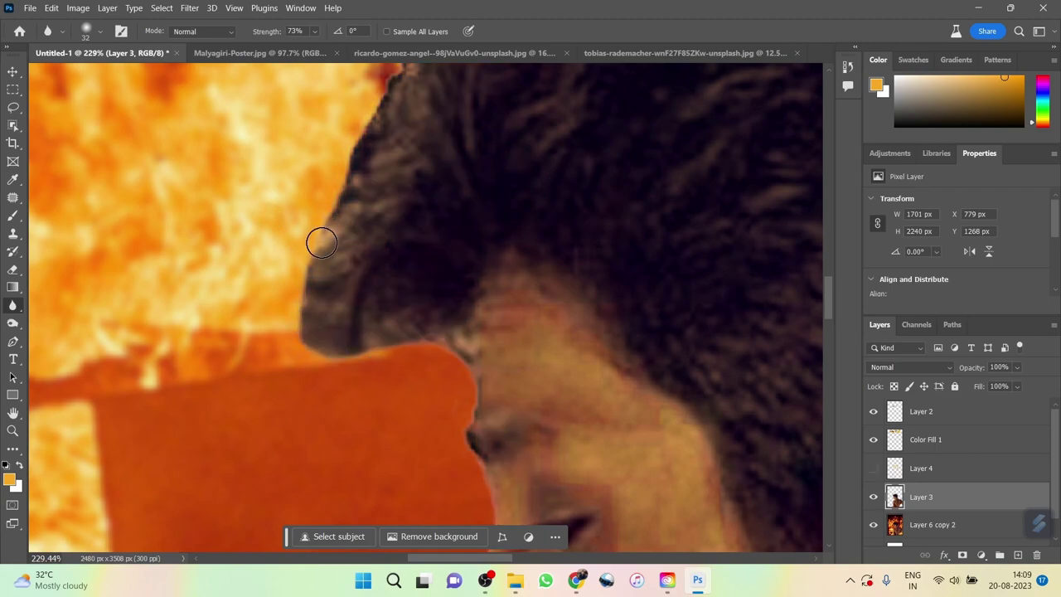
pyautogui.scroll(3, 387, 196)
pyautogui.scroll(6, 348, 258)
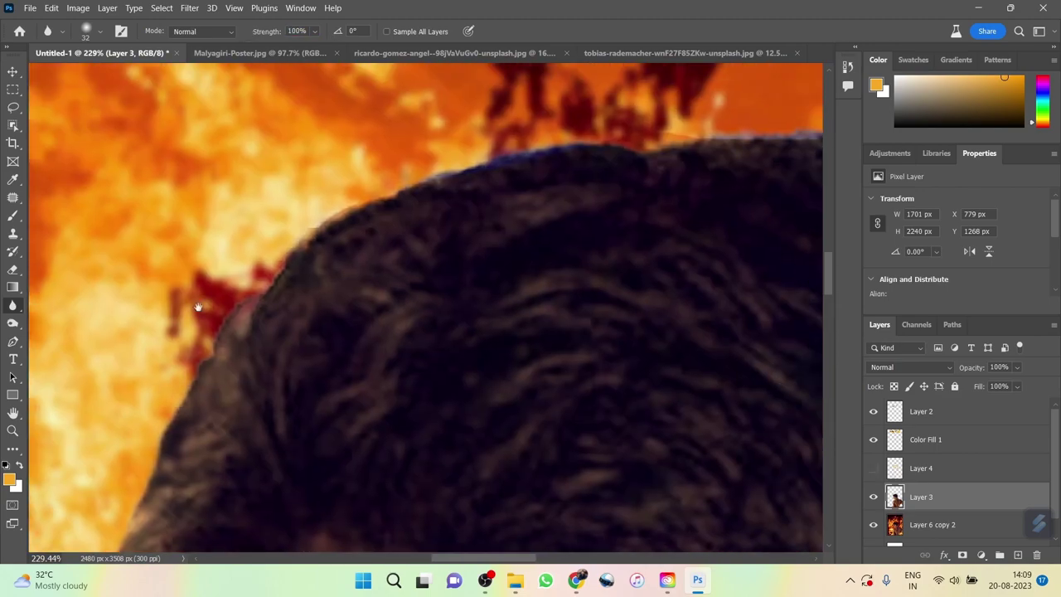
pyautogui.hotkey('ctrl', 'z')
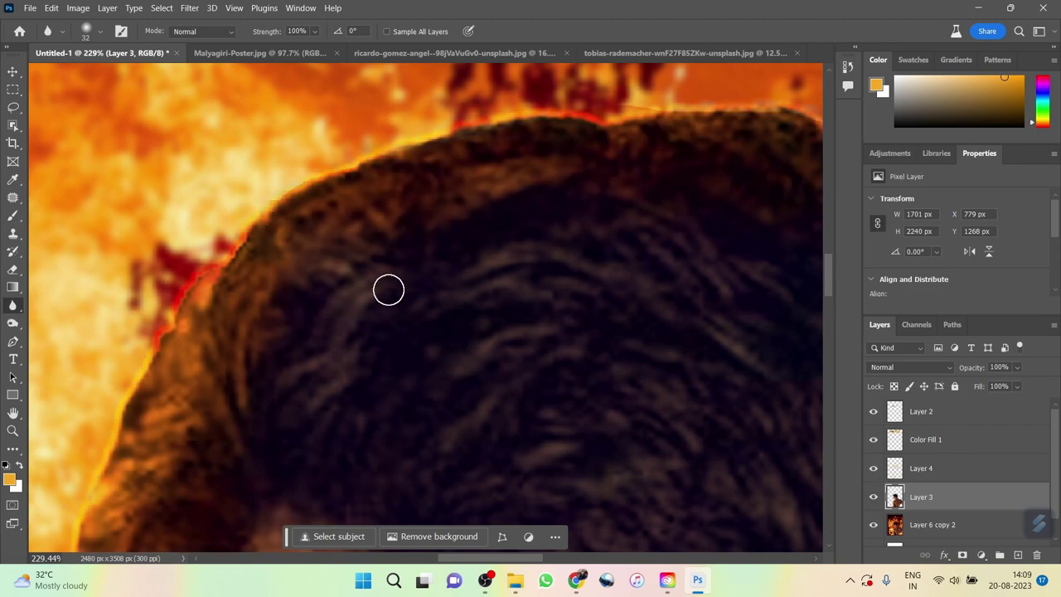
pyautogui.scroll(-5, 192, 283)
pyautogui.scroll(5, 462, 139)
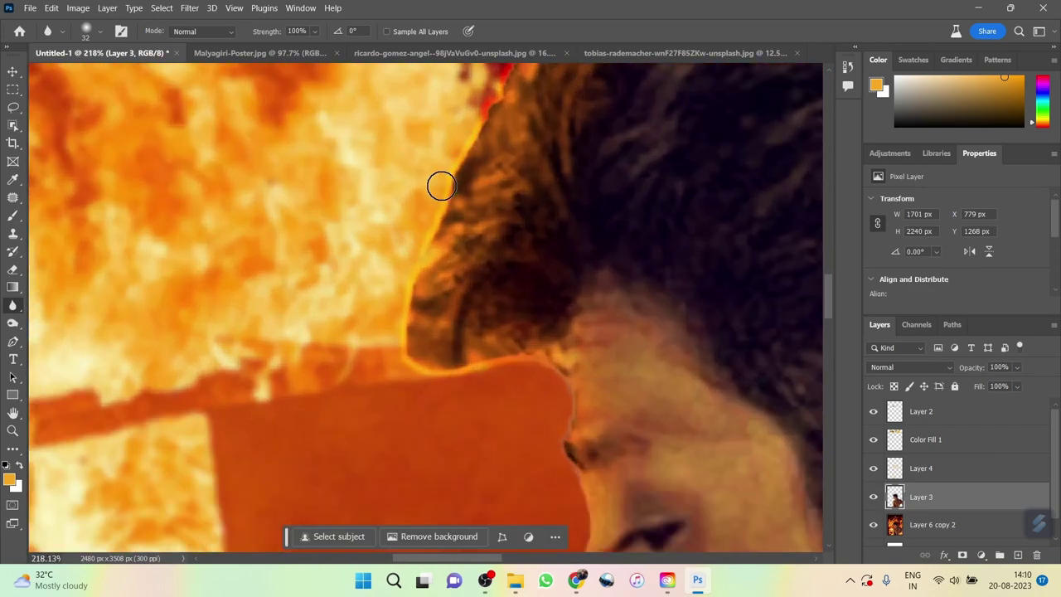
pyautogui.scroll(4, 441, 186)
pyautogui.scroll(3, 556, 301)
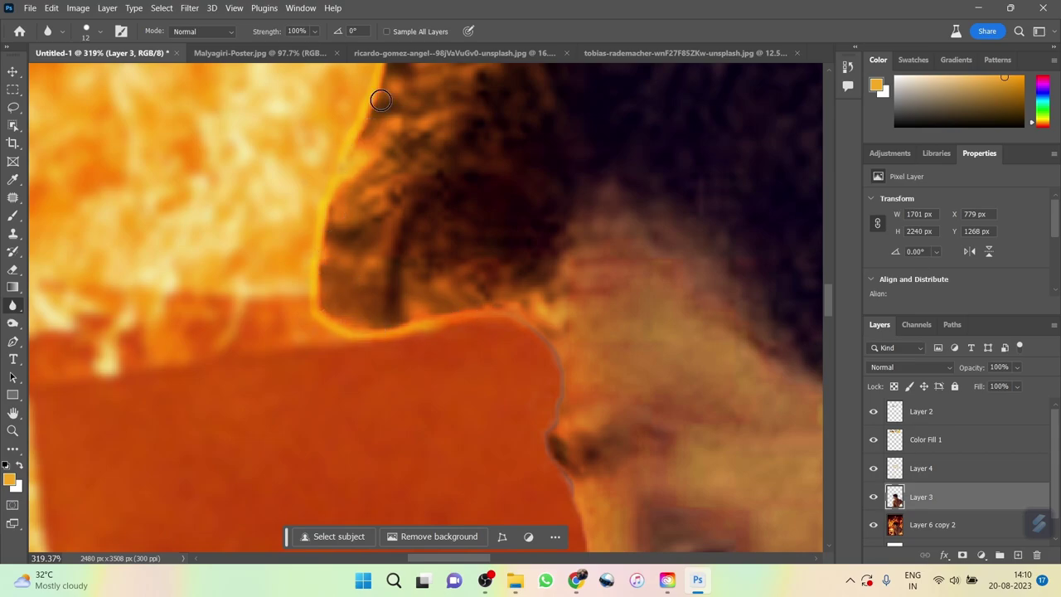
pyautogui.scroll(-3, 381, 101)
pyautogui.scroll(-5, 348, 225)
pyautogui.scroll(-8, 426, 157)
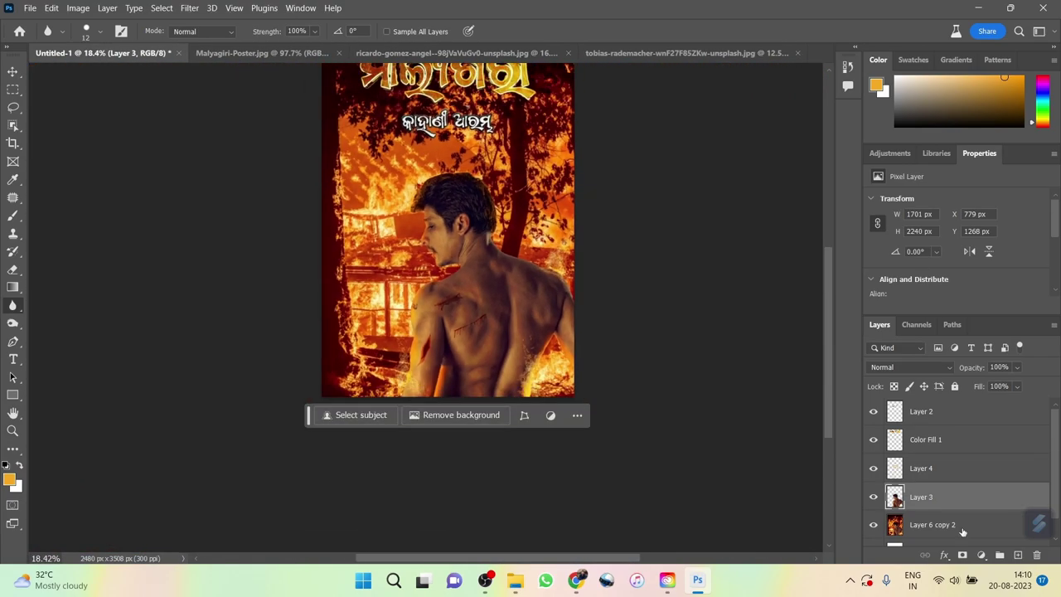
# - Convert glow Layer 4 for Smart Filters and apply a Gaussian Blur
pyautogui.click(899, 468)
pyautogui.scroll(1, 404, 159)
pyautogui.click(190, 8)
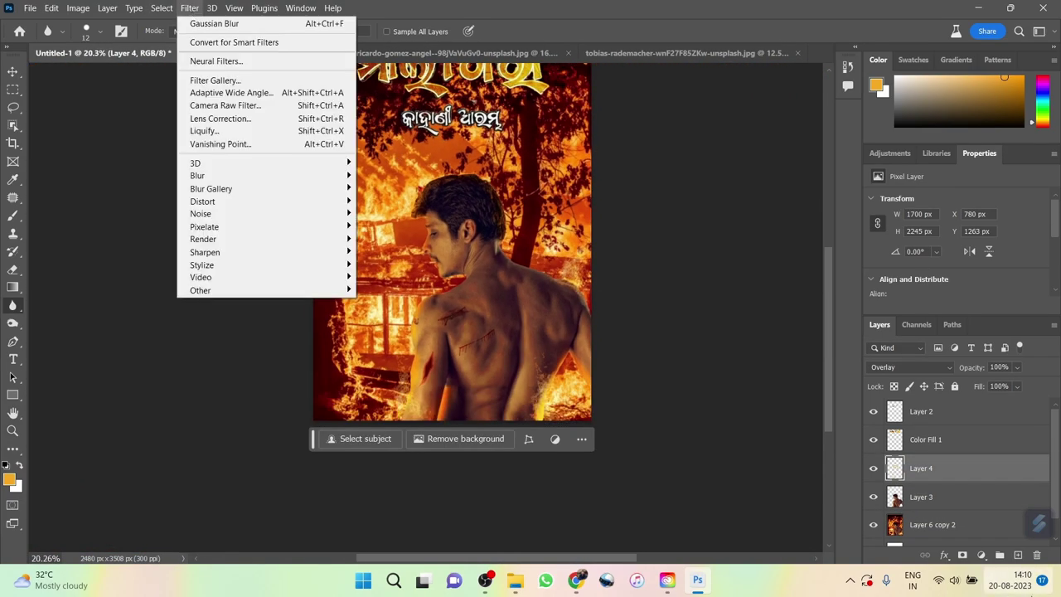
pyautogui.click(224, 40)
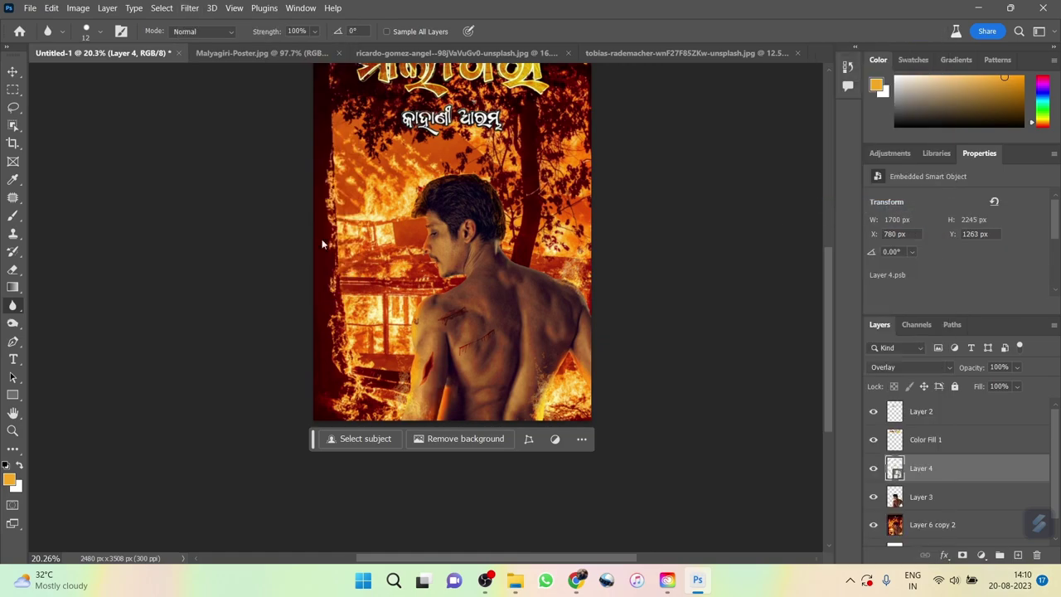
pyautogui.click(190, 7)
pyautogui.click(381, 227)
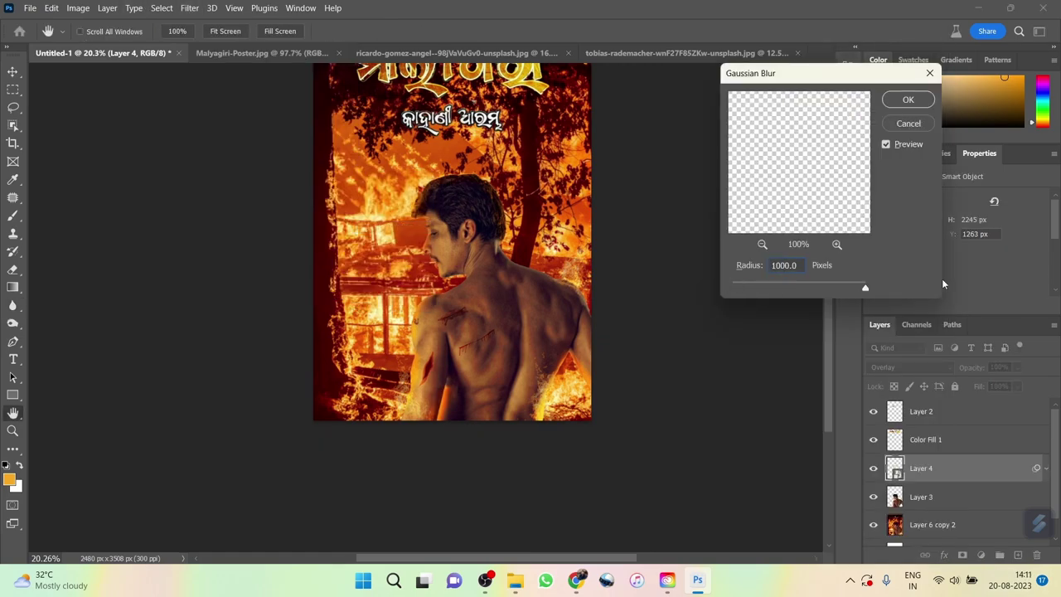
pyautogui.click(909, 99)
pyautogui.press('r')
# - Duplicate the blurred glow as Layer 4 copy for a faint 28% opacity layer
pyautogui.scroll(2, 568, 322)
pyautogui.scroll(2, 568, 322)
pyautogui.scroll(2, 569, 322)
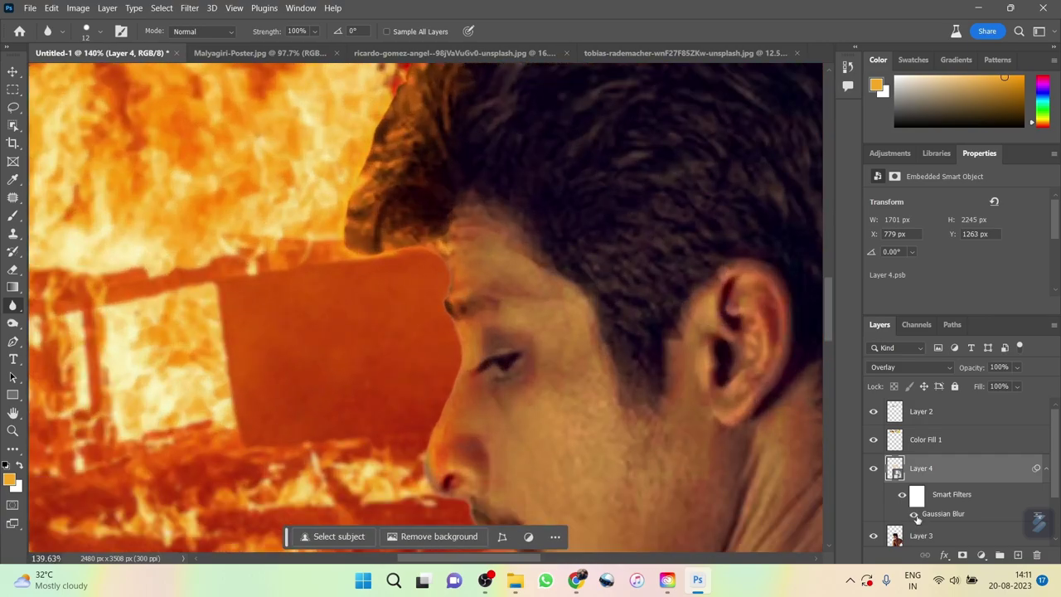
pyautogui.scroll(-1, 569, 322)
pyautogui.scroll(-3, 568, 323)
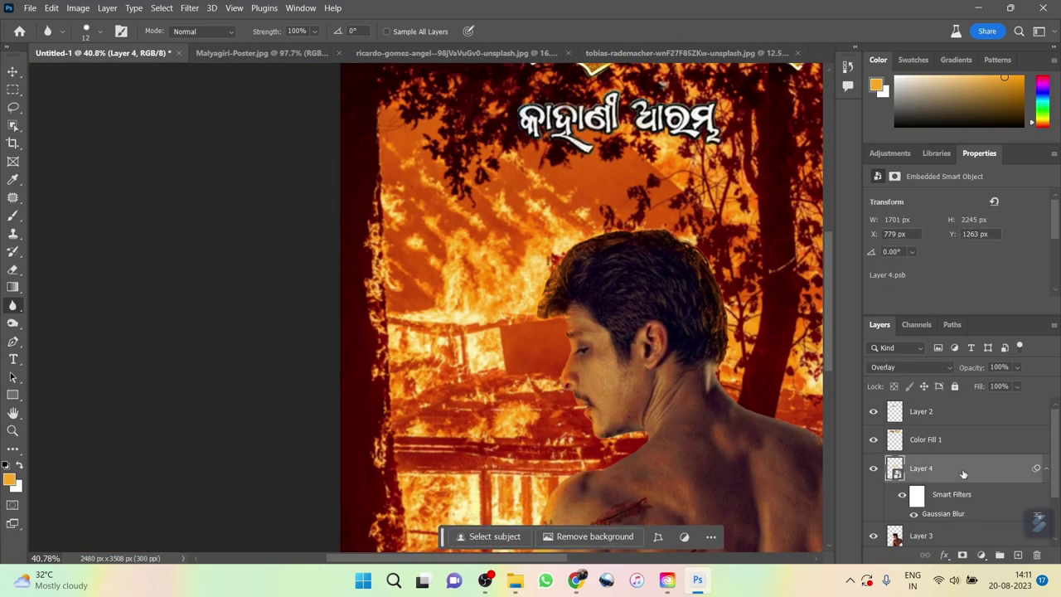
pyautogui.hotkey('ctrl', 'j')
pyautogui.scroll(1, 727, 476)
pyautogui.scroll(-4, 727, 476)
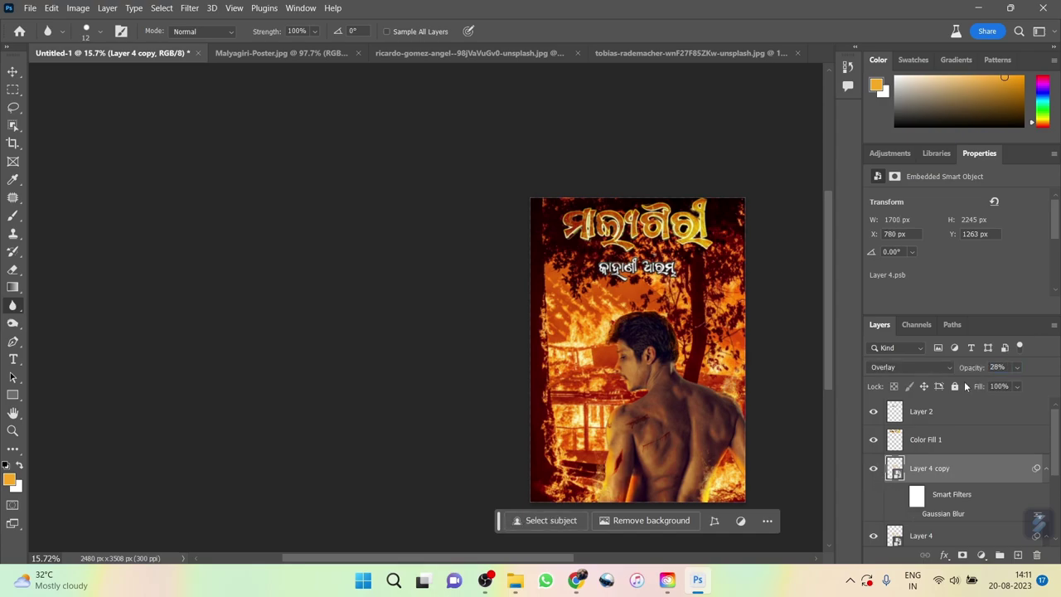
# - Select the region around the man's profile and switch to the original glow layer
pyautogui.scroll(6, 646, 351)
pyautogui.scroll(6, 647, 351)
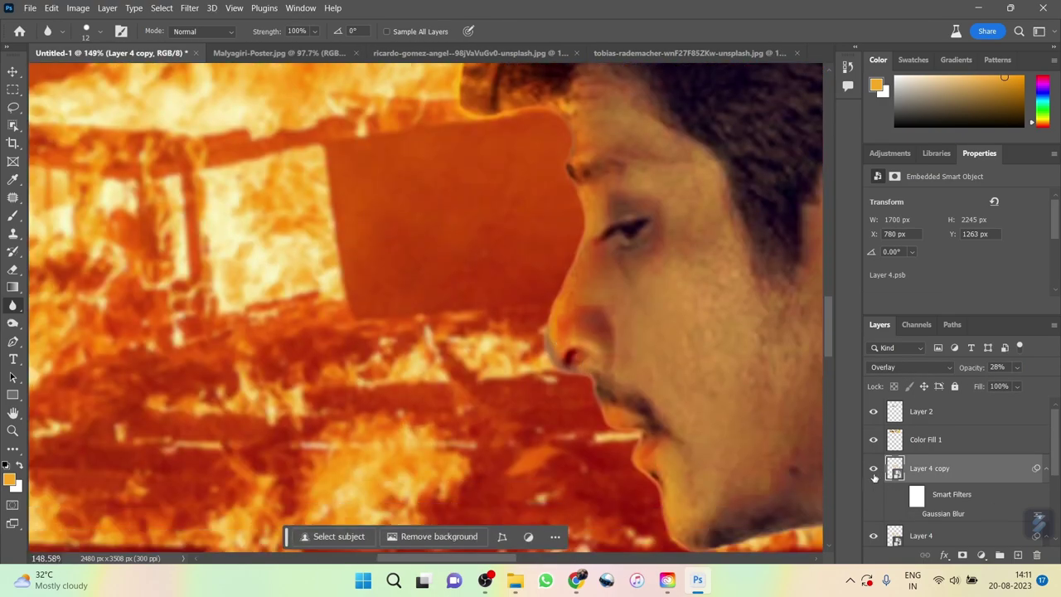
pyautogui.scroll(-3, 878, 477)
pyautogui.keyDown('ctrl'); pyautogui.click(895, 476); pyautogui.keyUp('ctrl')
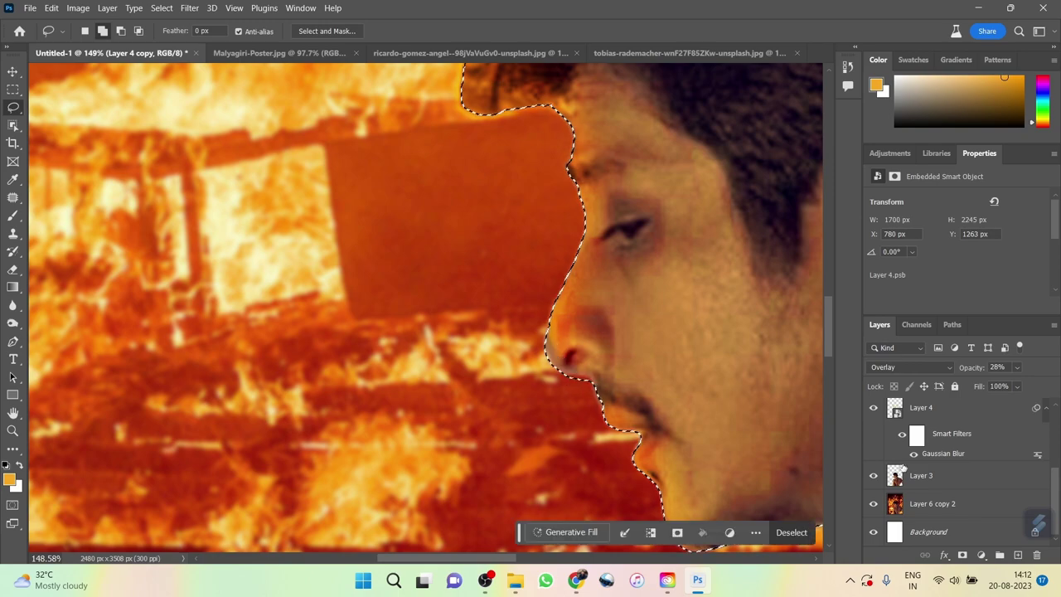
pyautogui.click(920, 409)
pyautogui.press('b')
# - Step back and forth through History to return to the combined Layer 5 state
pyautogui.hotkey('ctrl', 'z')
pyautogui.hotkey('ctrl', 'z')
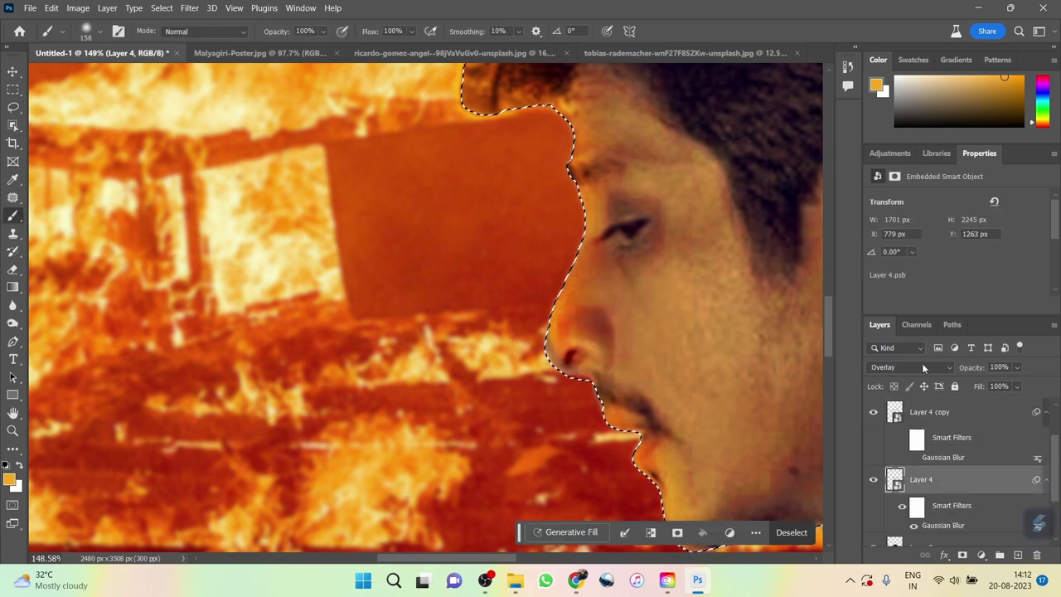
pyautogui.hotkey('ctrl', 'z')
pyautogui.hotkey('ctrl', 'z')
pyautogui.hotkey('ctrl', 'z')
pyautogui.hotkey('ctrl', 'shift', 's')
pyautogui.press('Escape')
pyautogui.hotkey('ctrl', 'shift', 'z')
pyautogui.hotkey('ctrl', 'shift', 'z')
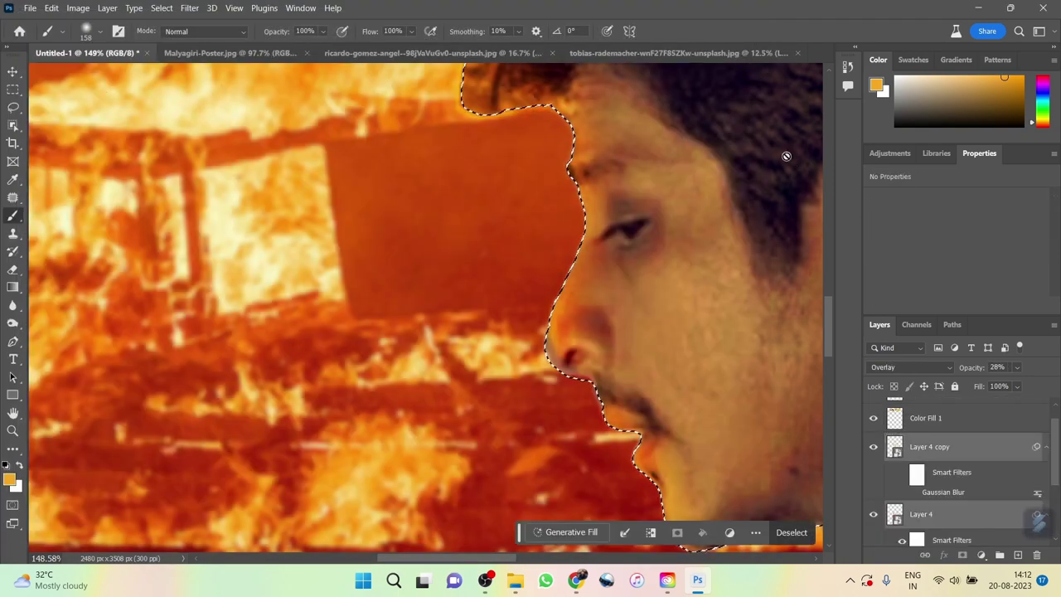
pyautogui.hotkey('ctrl', 'shift', 'z')
pyautogui.hotkey('ctrl', 'shift', 'z')
pyautogui.hotkey('ctrl', 'z')
pyautogui.hotkey('ctrl', 'z')
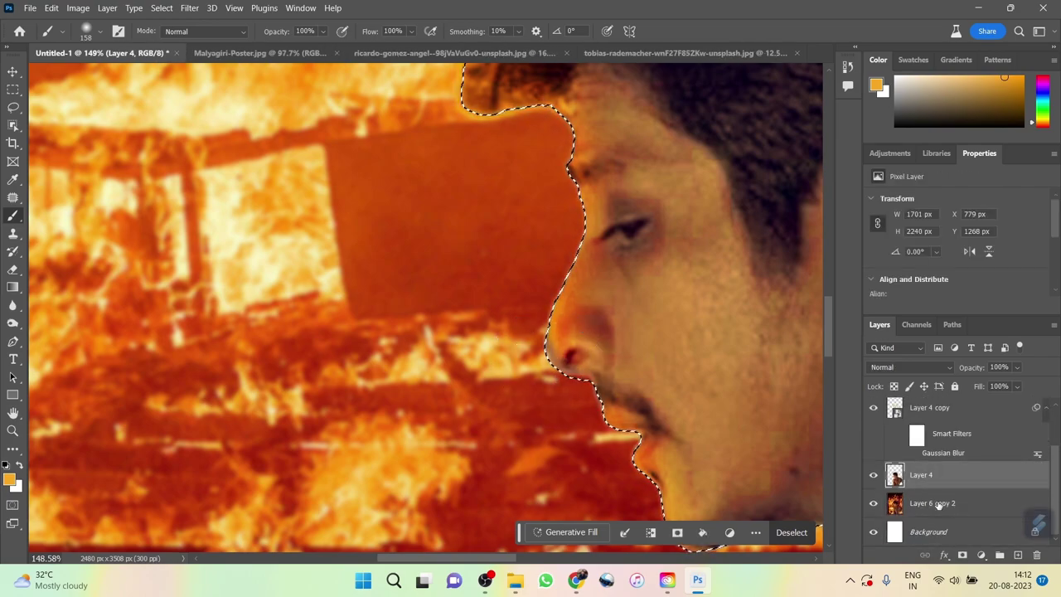
pyautogui.hotkey('ctrl', 'z')
pyautogui.scroll(-5, 543, 358)
pyautogui.hotkey('ctrl', 'shift', 'z')
pyautogui.hotkey('ctrl', 'shift', 'z')
pyautogui.hotkey('ctrl', 'shift', 'z')
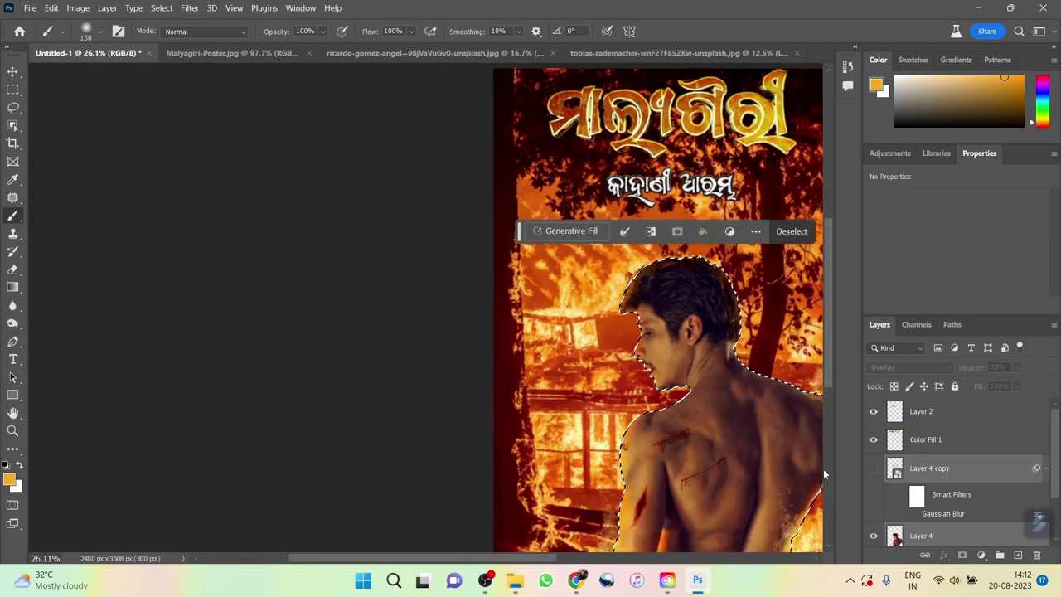
pyautogui.scroll(5, 639, 406)
# - Try Overlay blending on Layer 5 and move it below the blurred Layer 4 copy
pyautogui.click(912, 367)
pyautogui.click(945, 379)
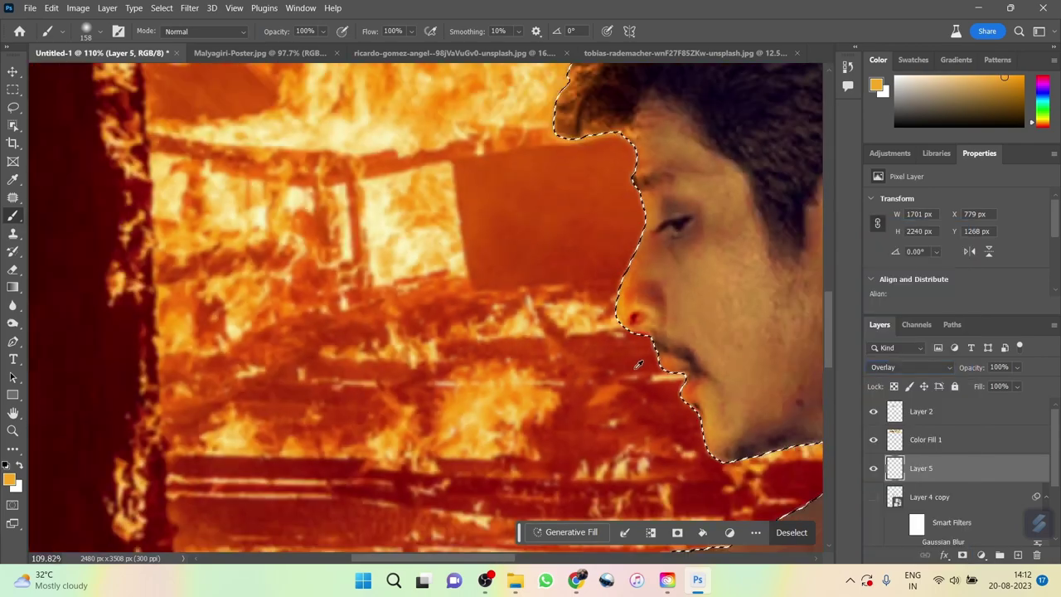
pyautogui.scroll(-5, 656, 353)
pyautogui.moveTo(944, 452); pyautogui.dragTo(945, 547)
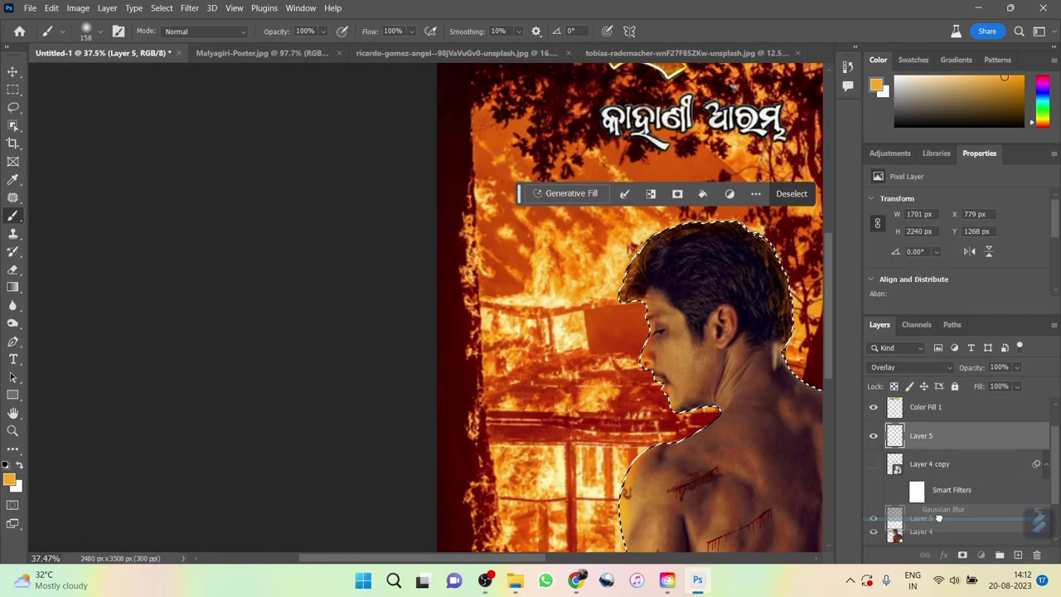
pyautogui.press('m')
pyautogui.rightClick(749, 325)
pyautogui.hotkey('ctrl', 'd')
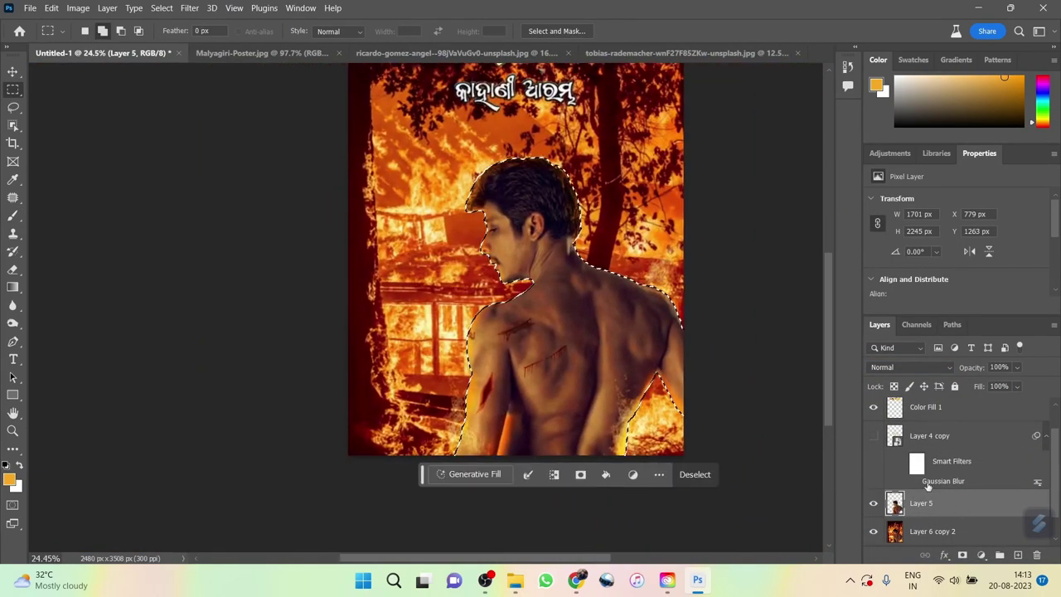
# - Add a Gradient Fill layer masked to the man, using a black-to-transparent gradient
pyautogui.click(983, 558)
pyautogui.click(974, 329)
pyautogui.click(777, 88)
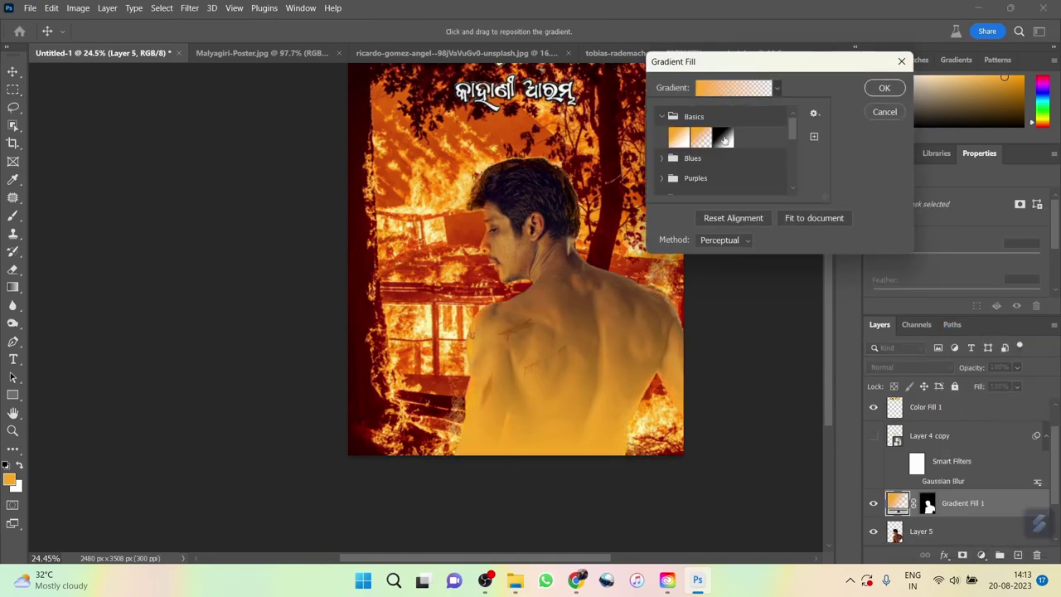
pyautogui.doubleClick(697, 141)
pyautogui.click(734, 88)
pyautogui.click(687, 268)
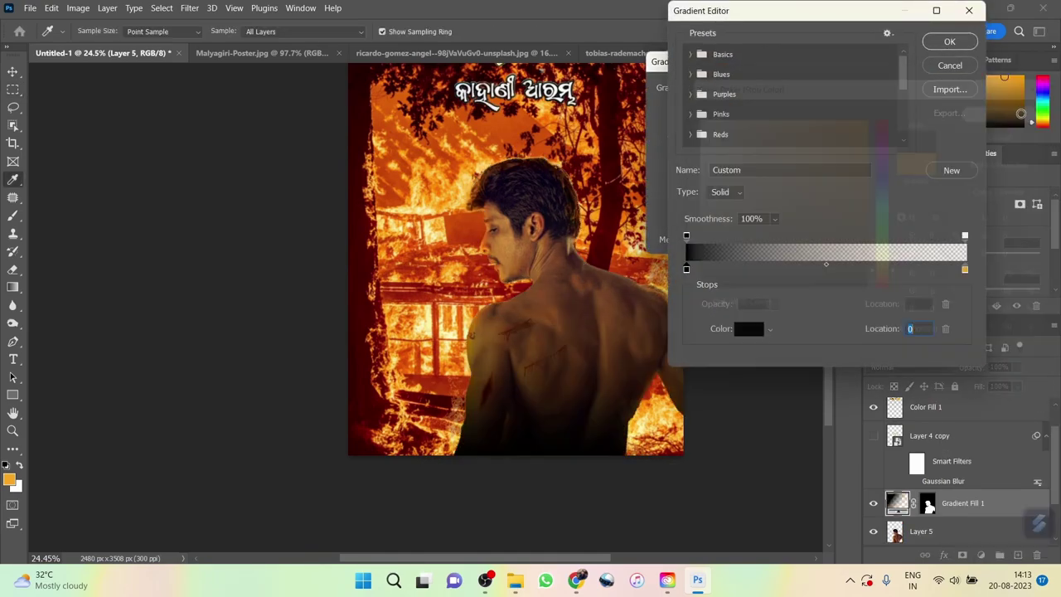
pyautogui.click(950, 45)
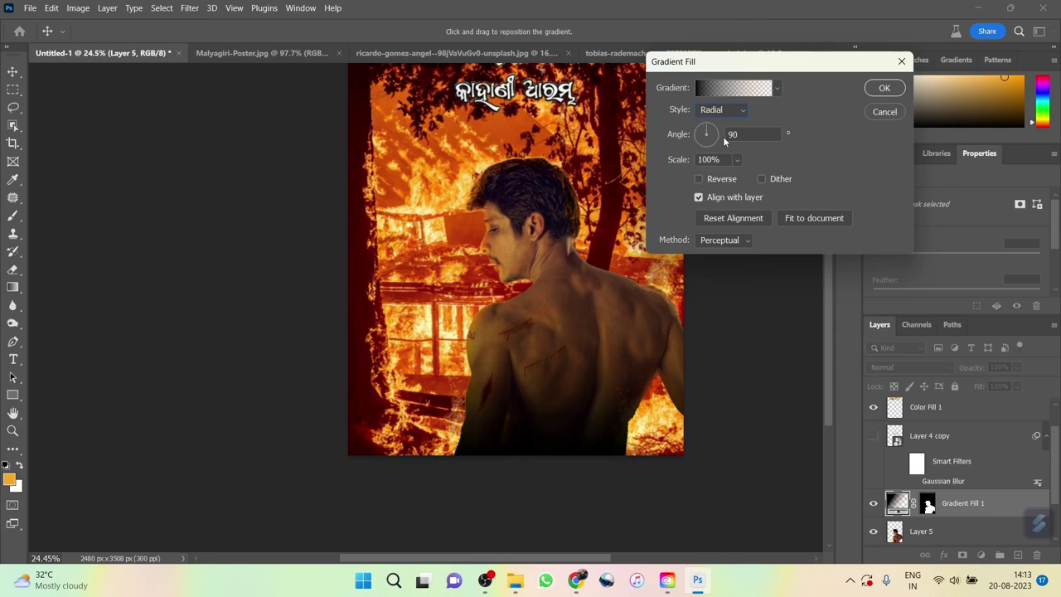
# - Centre the radial gradient on his back, scale it to 193%, and set opacity to 13%
pyautogui.moveTo(580, 427); pyautogui.dragTo(583, 357)
pyautogui.moveTo(693, 162); pyautogui.dragTo(772, 181)
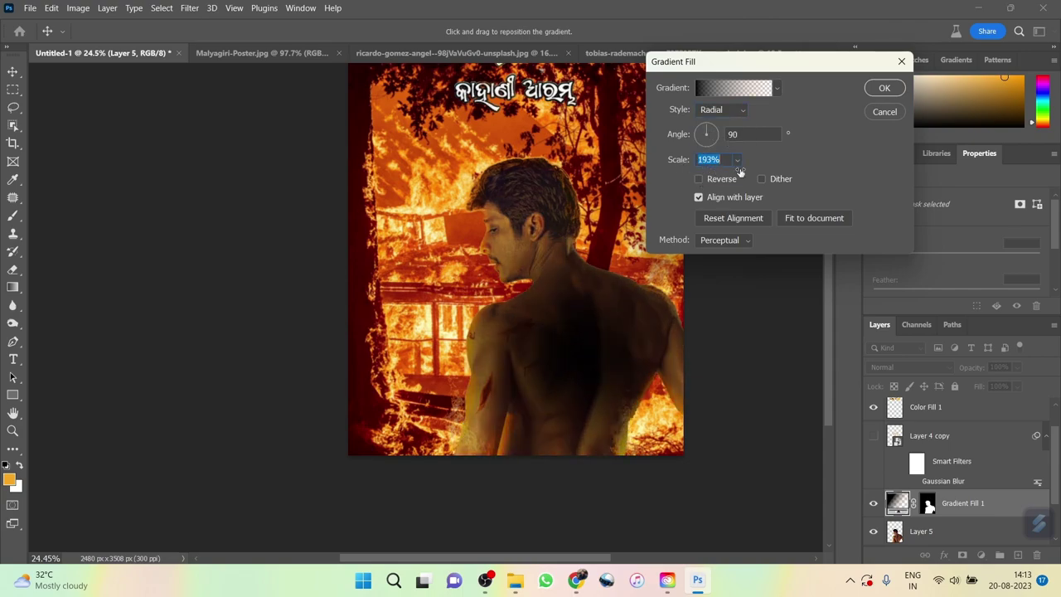
pyautogui.press('Return')
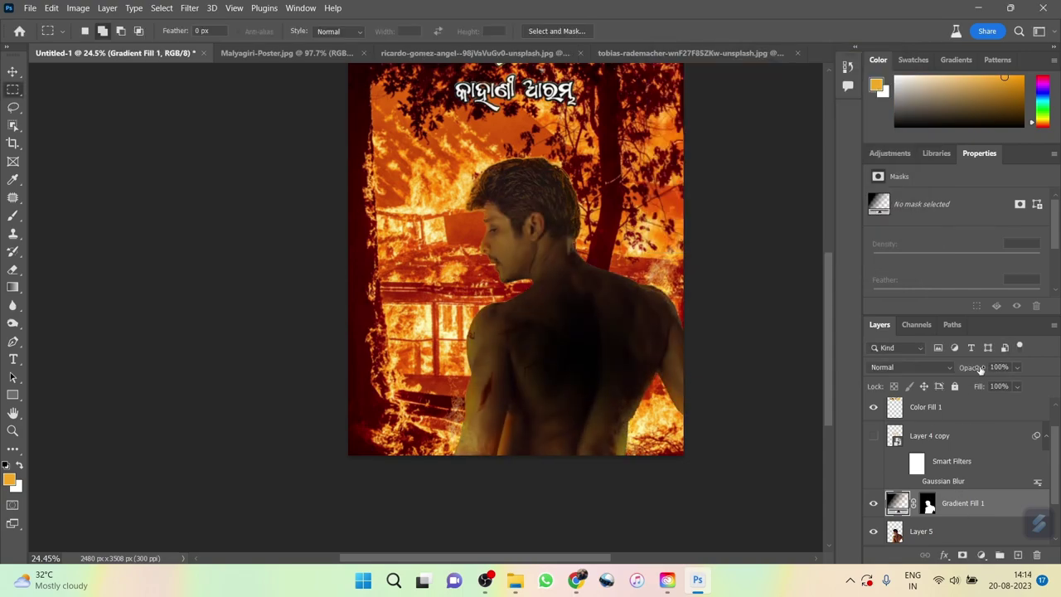
pyautogui.moveTo(981, 369); pyautogui.dragTo(873, 509)
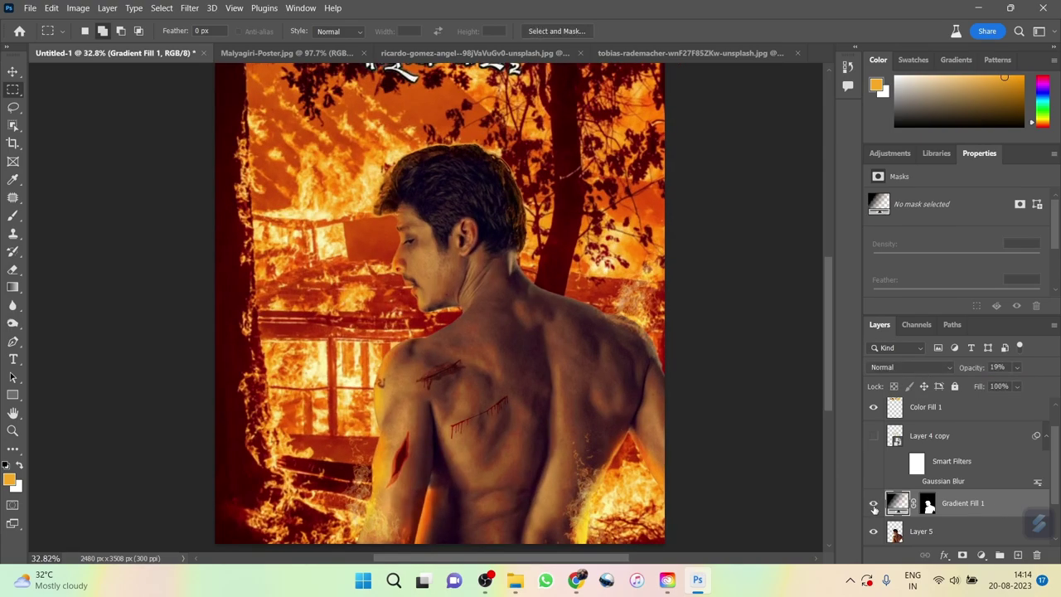
pyautogui.click(873, 509)
pyautogui.scroll(-3, 515, 420)
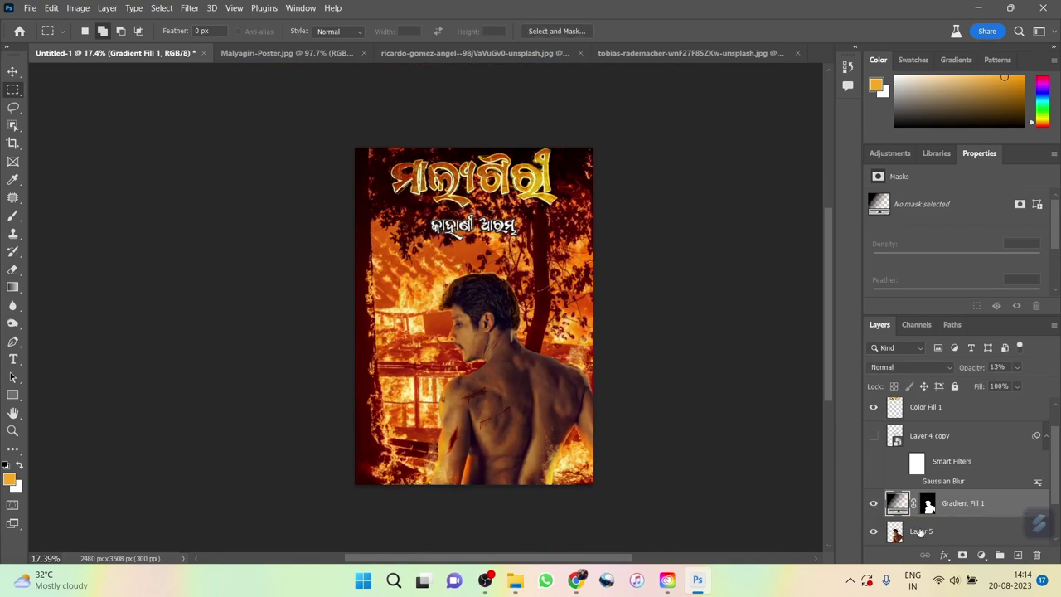
pyautogui.scroll(-1, 970, 481)
# - Merge the gradient into the man layer and give THIS DUSSEHRA a drop shadow
pyautogui.scroll(-1, 970, 478)
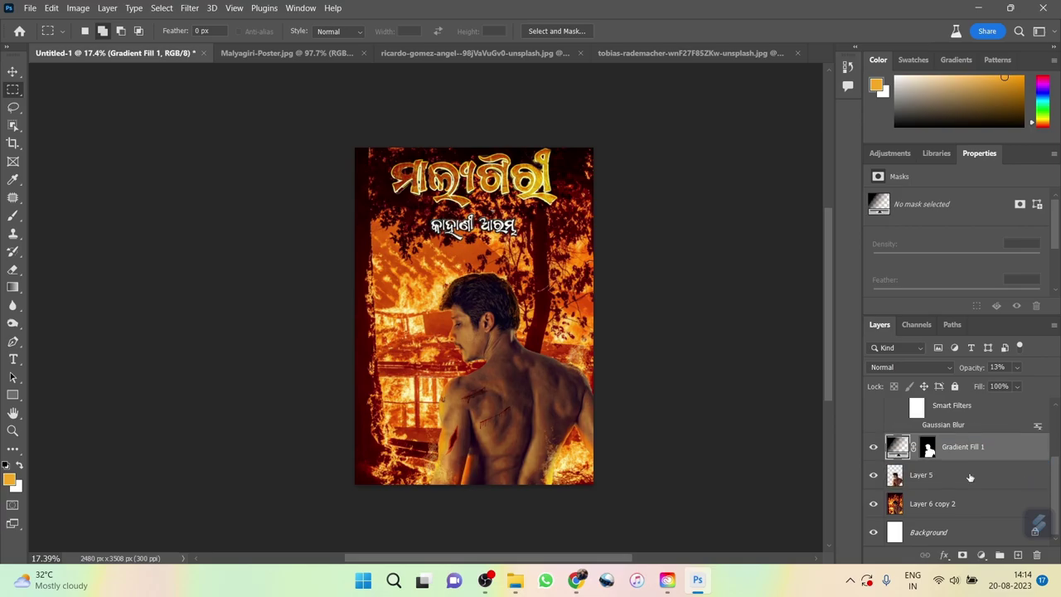
pyautogui.hotkey('ctrl', 'e')
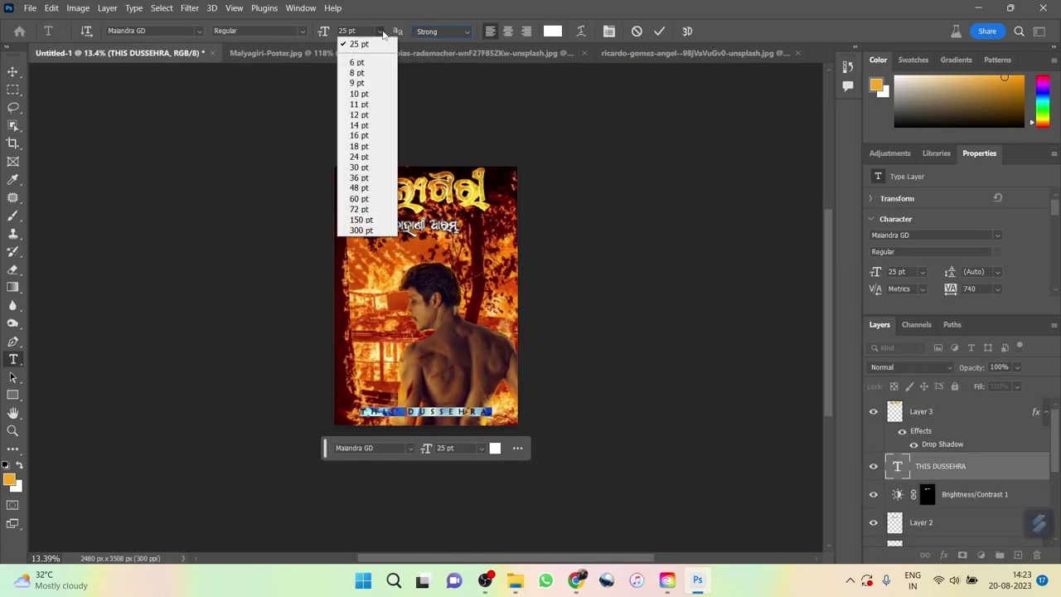
pyautogui.click(608, 31)
pyautogui.doubleClick(978, 466)
pyautogui.click(626, 333)
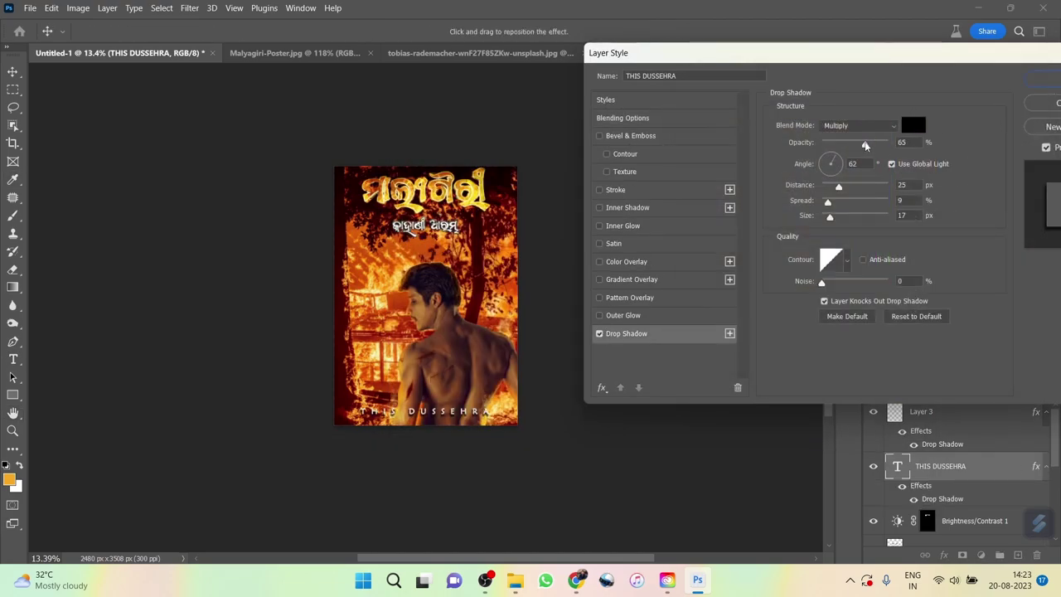
pyautogui.press('Return')
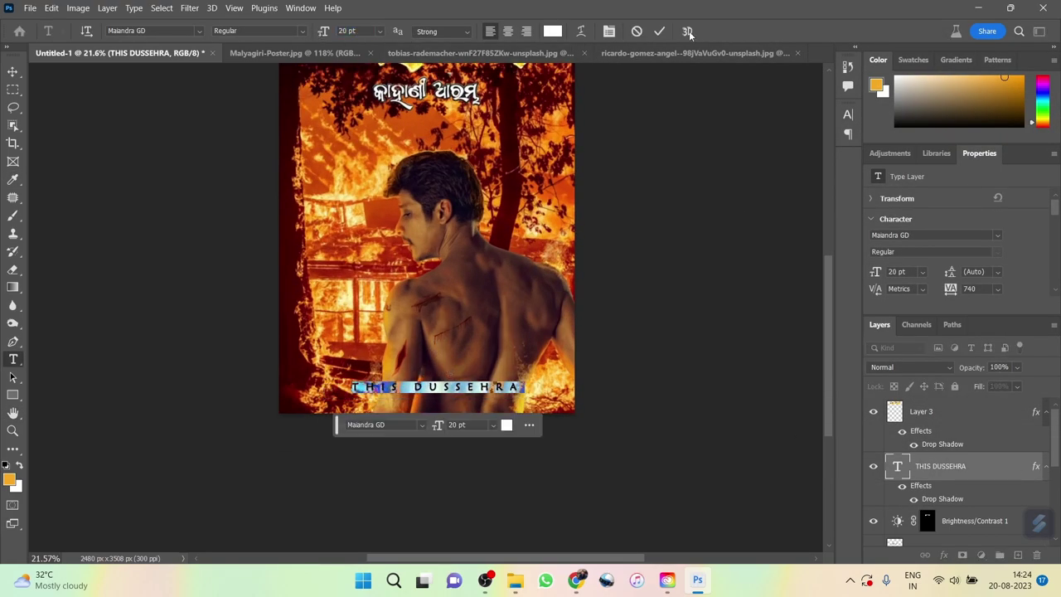
# - Add a 'DIRECTED BY' credit line below in Baskerville Old Face, size 12, tracking 220
pyautogui.scroll(2, 441, 232)
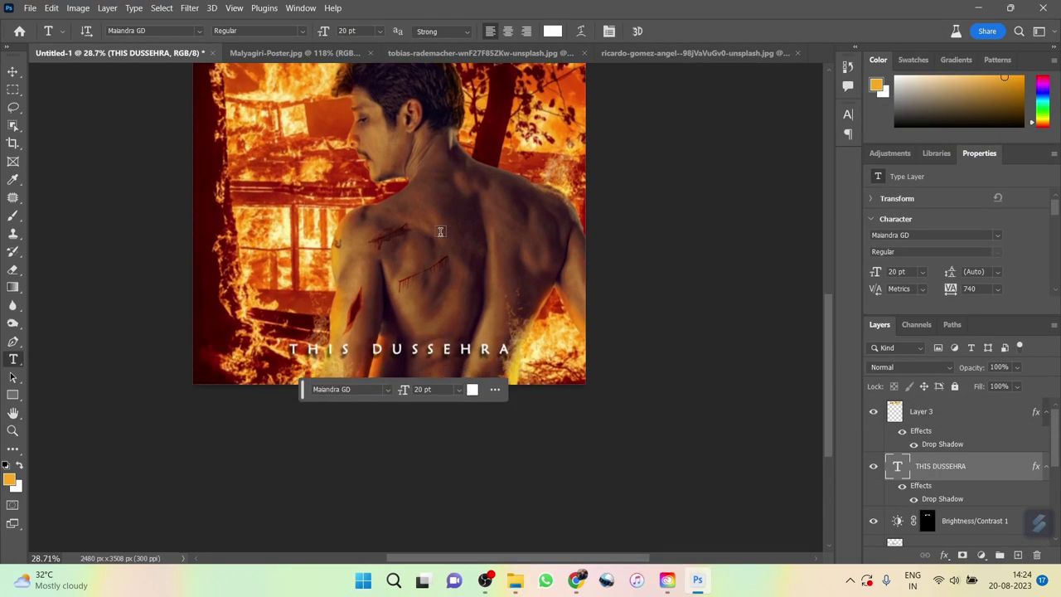
pyautogui.click(283, 368)
pyautogui.write('DIRECTED BY')
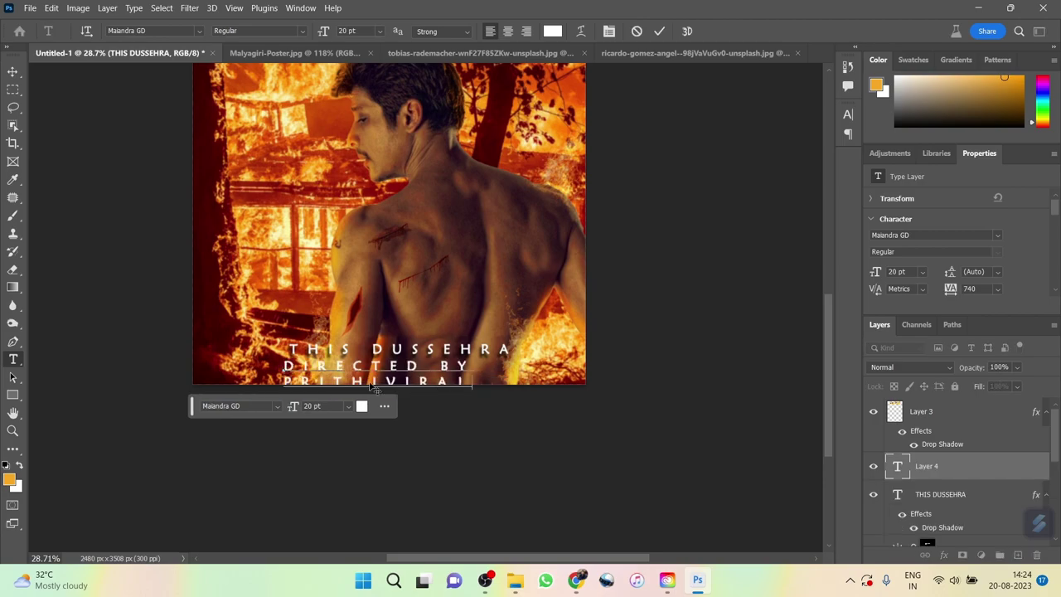
pyautogui.hotkey('ctrl', 'a')
pyautogui.click(199, 31)
pyautogui.click(149, 70)
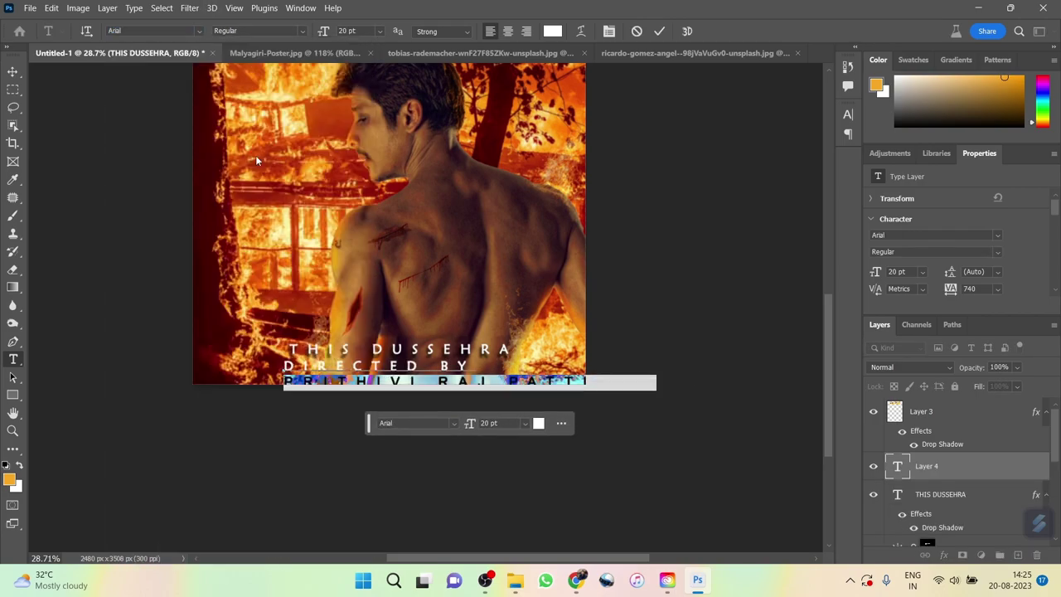
pyautogui.click(897, 272)
pyautogui.write('12')
pyautogui.press('Return')
pyautogui.hotkey('ctrl', 'a')
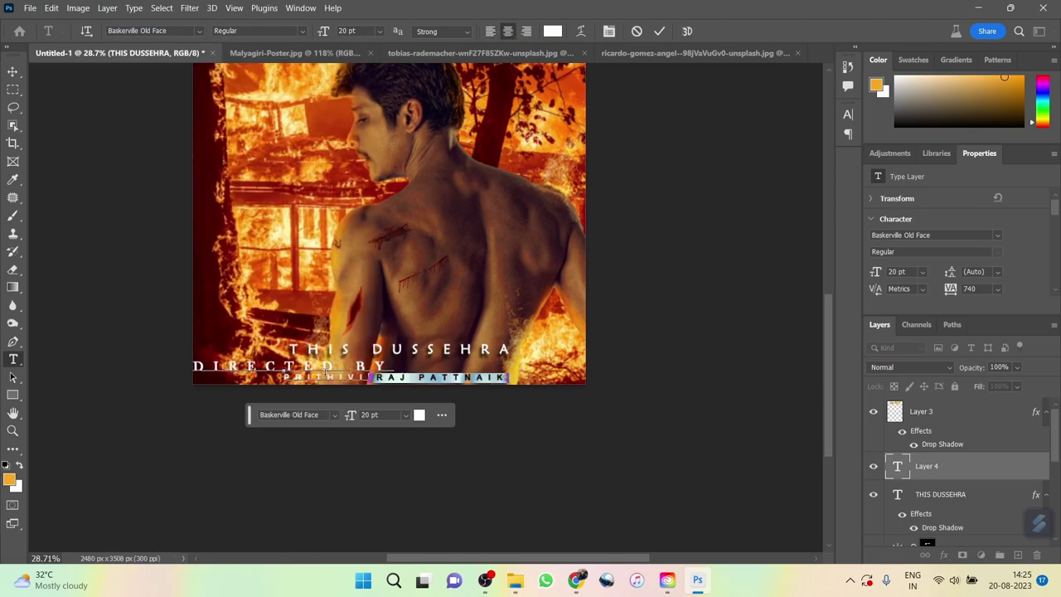
pyautogui.press('Return')
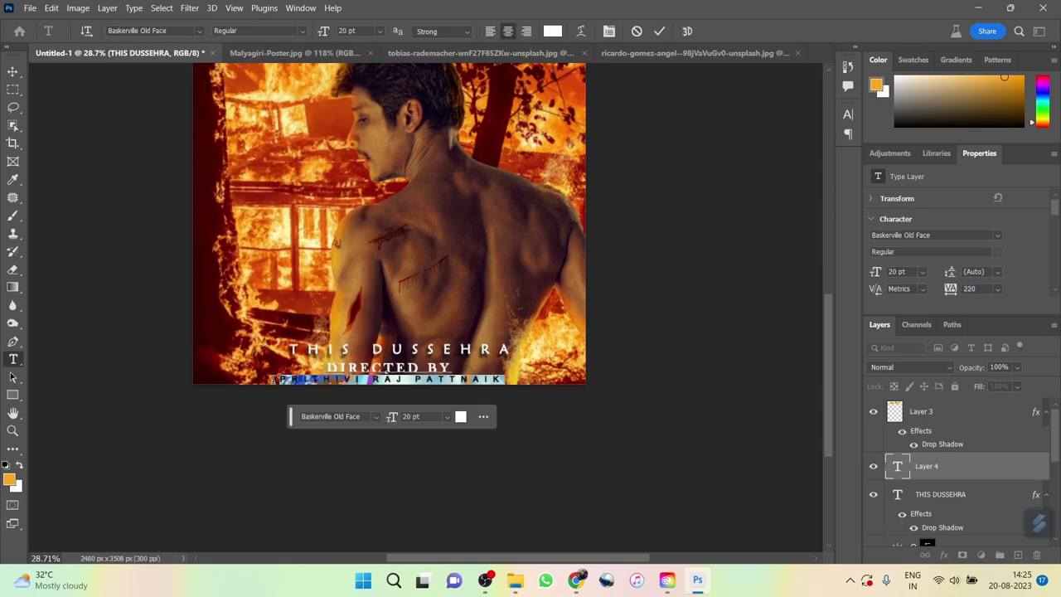
pyautogui.click(596, 372)
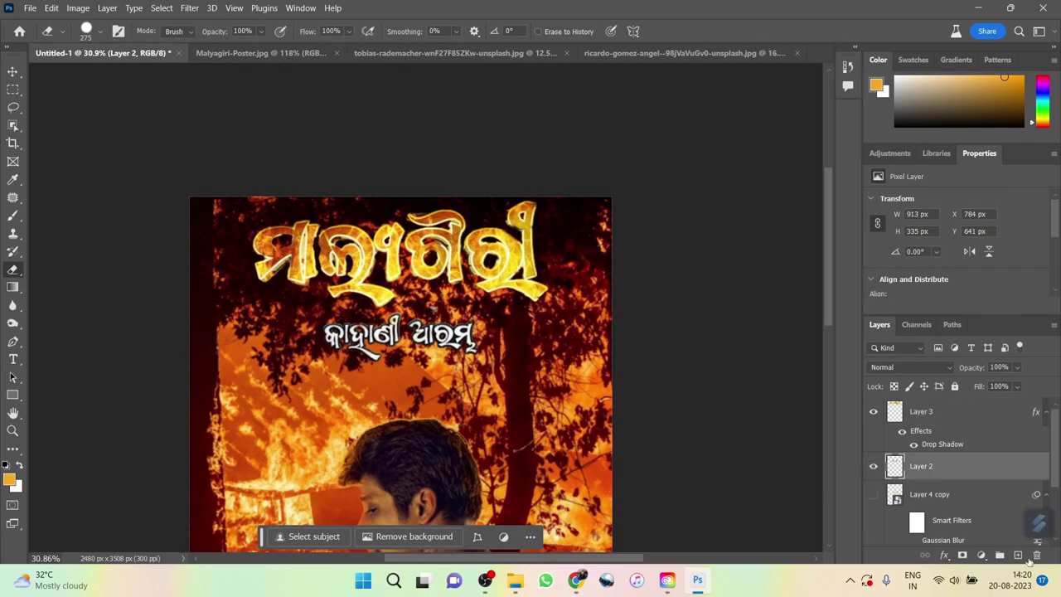
# - Select the subtitle lettering, adding a solid colour fill and a missed letter part
pyautogui.keyDown('ctrl'); pyautogui.click(894, 494); pyautogui.keyUp('ctrl')
pyautogui.click(981, 554)
pyautogui.click(971, 315)
pyautogui.click(1006, 109)
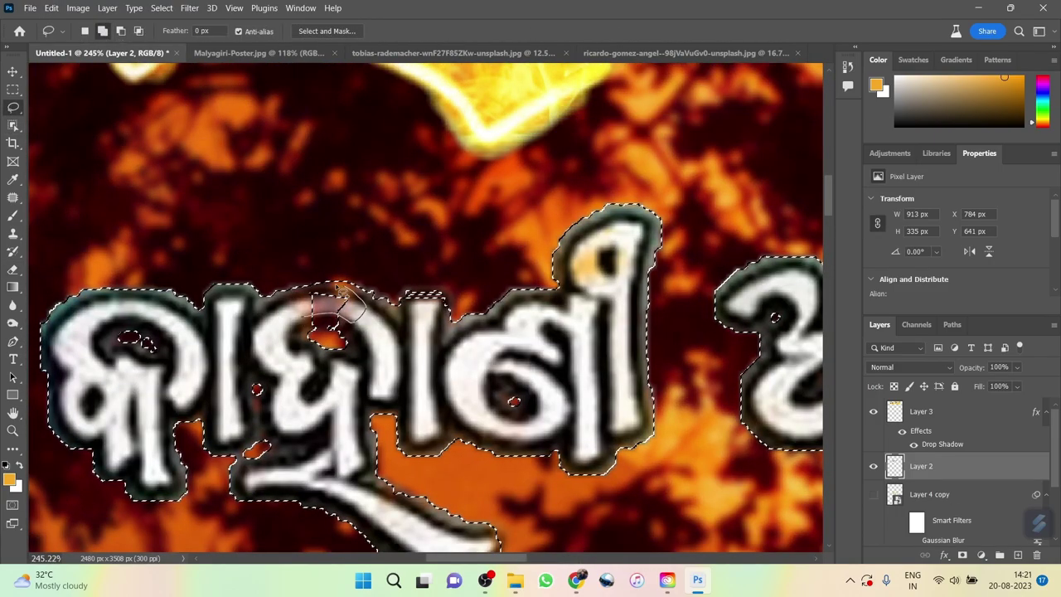
pyautogui.moveTo(308, 318); pyautogui.dragTo(350, 330)
# - Add a Brightness/Contrast adjustment with Brightness raised to 49
pyautogui.scroll(-5, 350, 330)
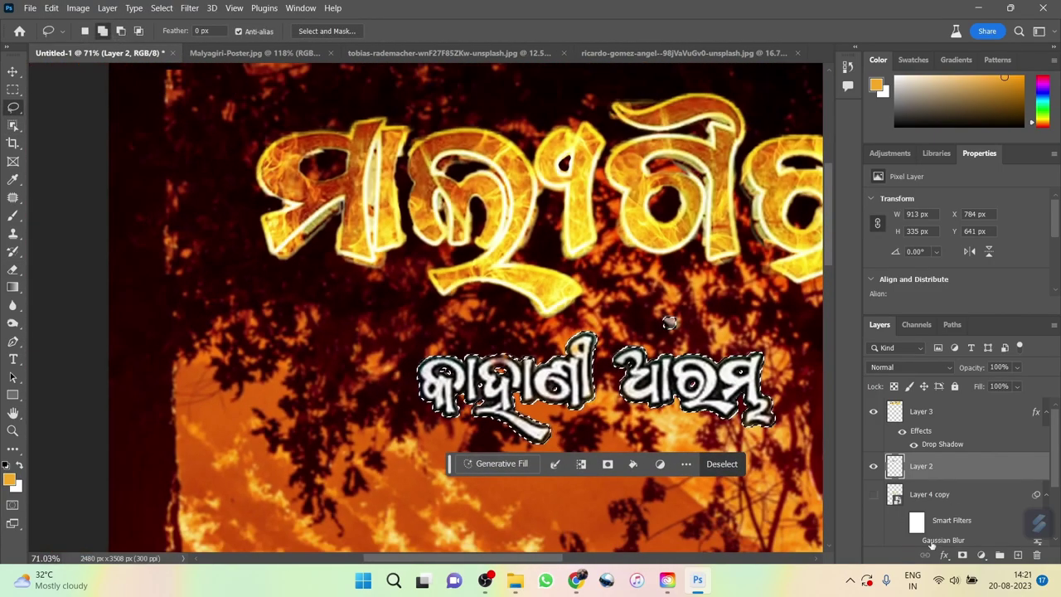
pyautogui.click(981, 555)
pyautogui.click(989, 358)
pyautogui.moveTo(956, 238); pyautogui.dragTo(979, 239)
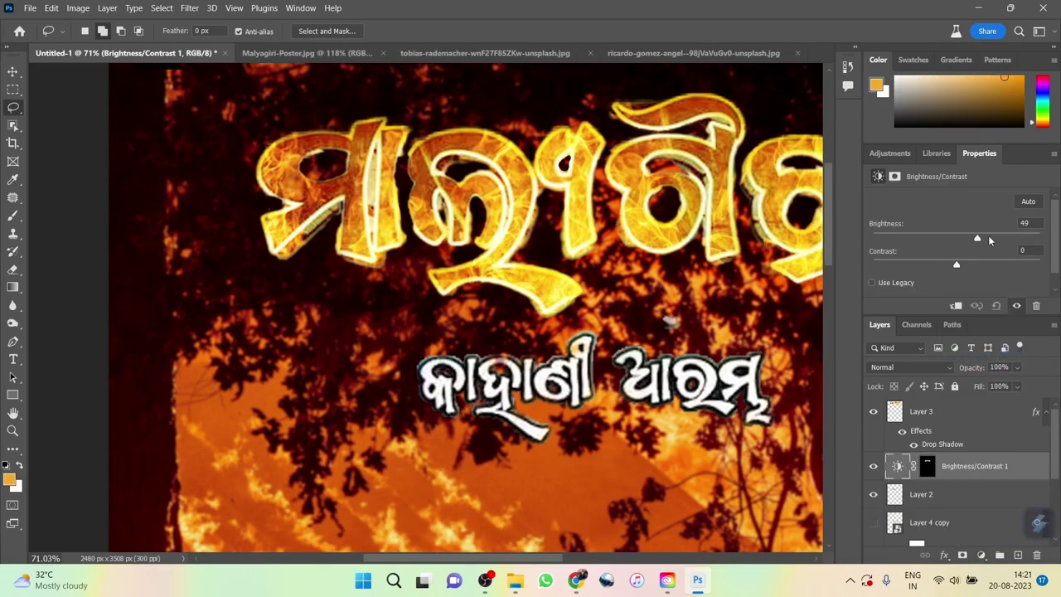
pyautogui.scroll(-6, 606, 326)
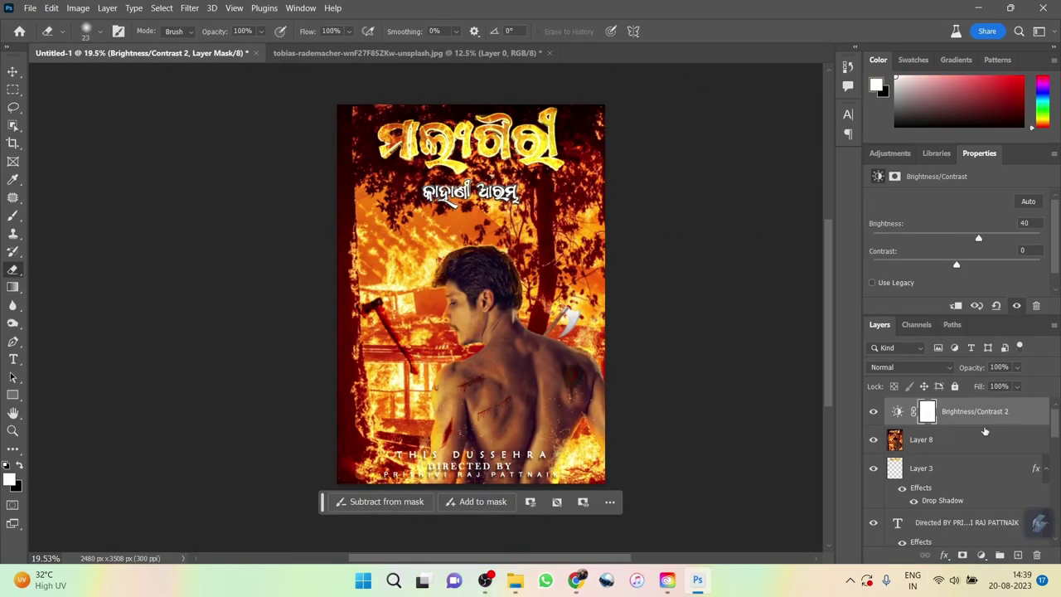